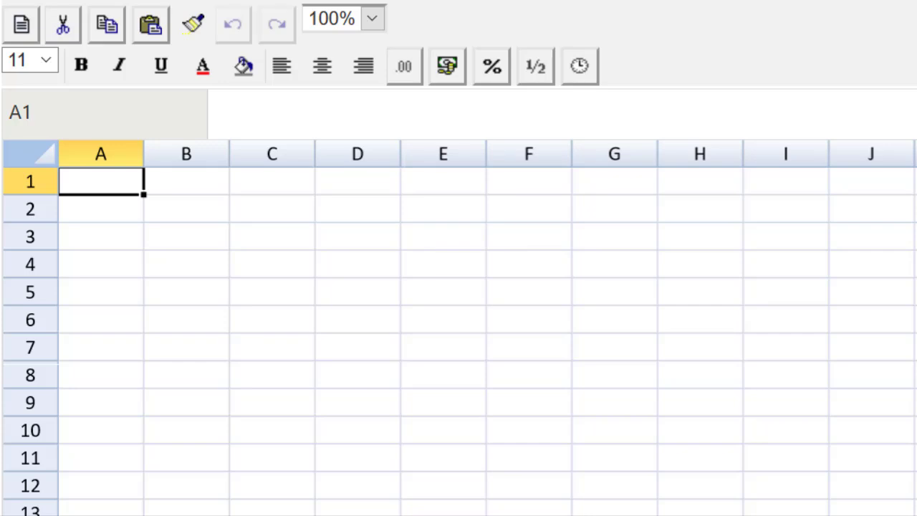
Enter the heading 'Part A 1' in cell A1.
double_click(118, 181)
text(Part A)
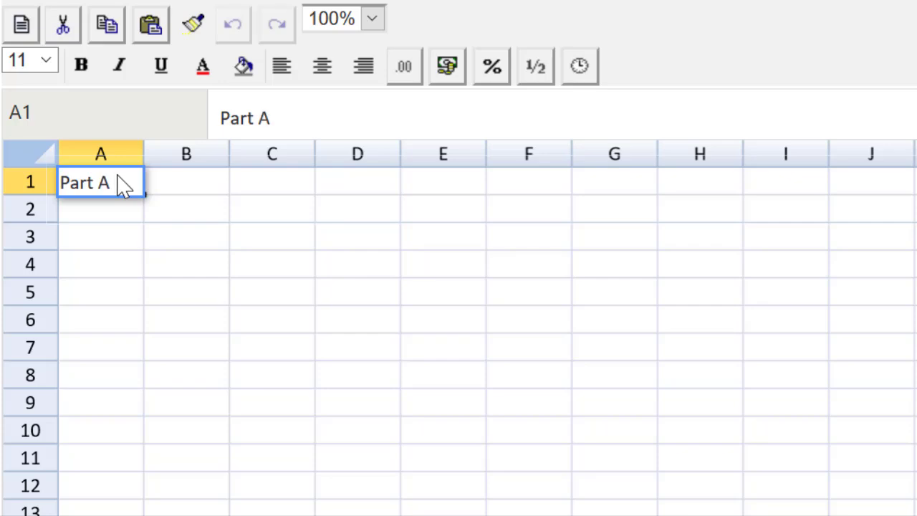
text( 1)
key(Return)
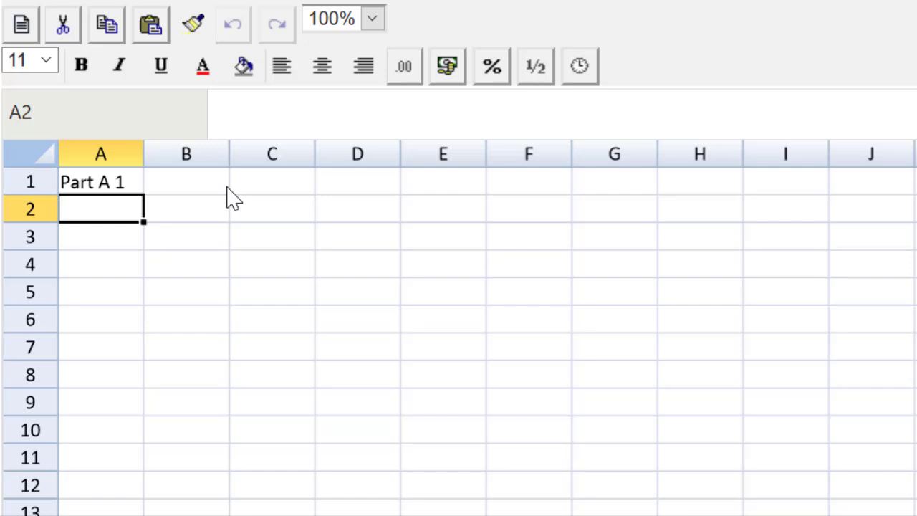
click(200, 240)
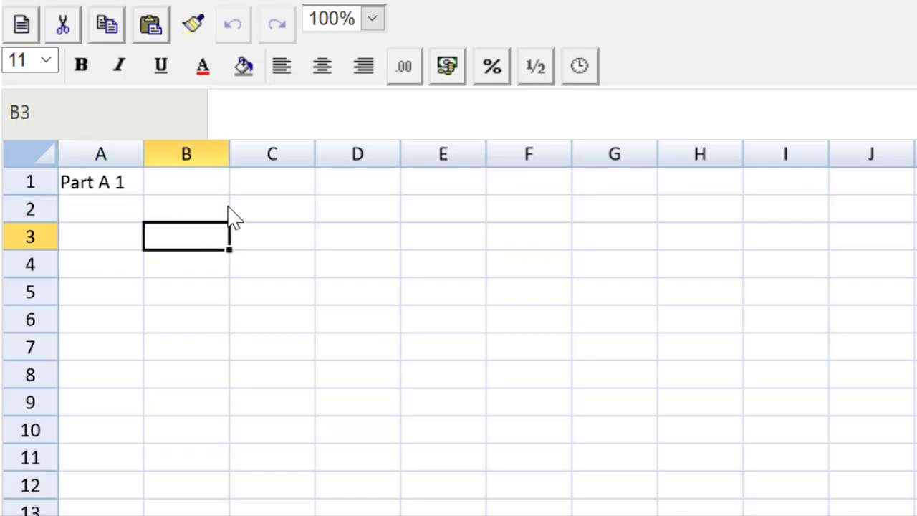
click(212, 212)
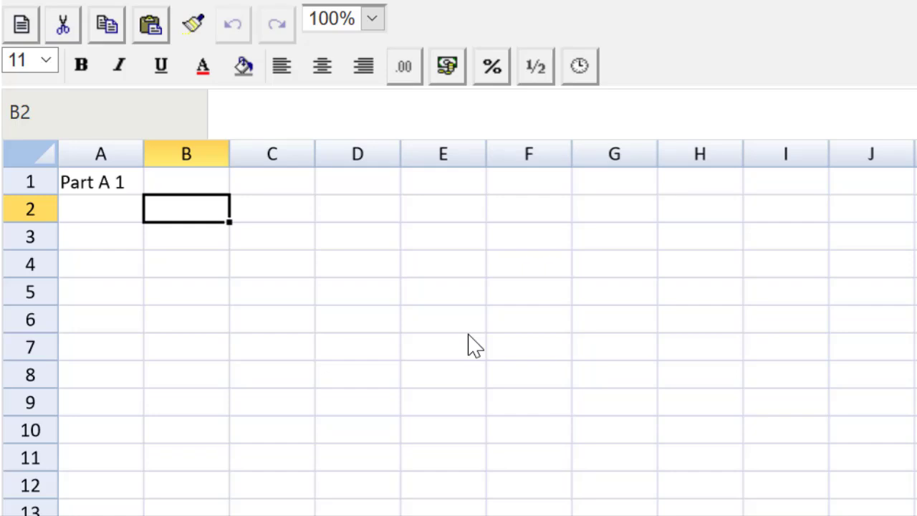
Enter the column headers #, $ and T in C2:E2.
key(Right)
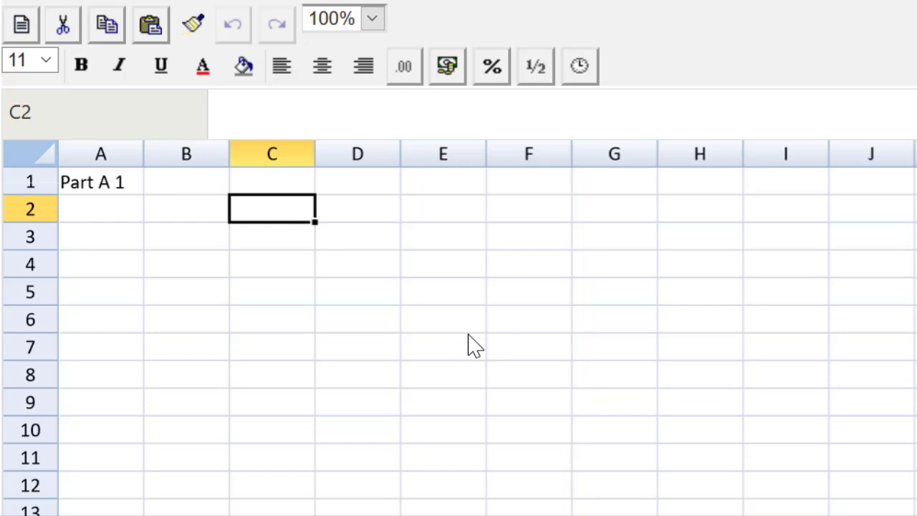
text(#)
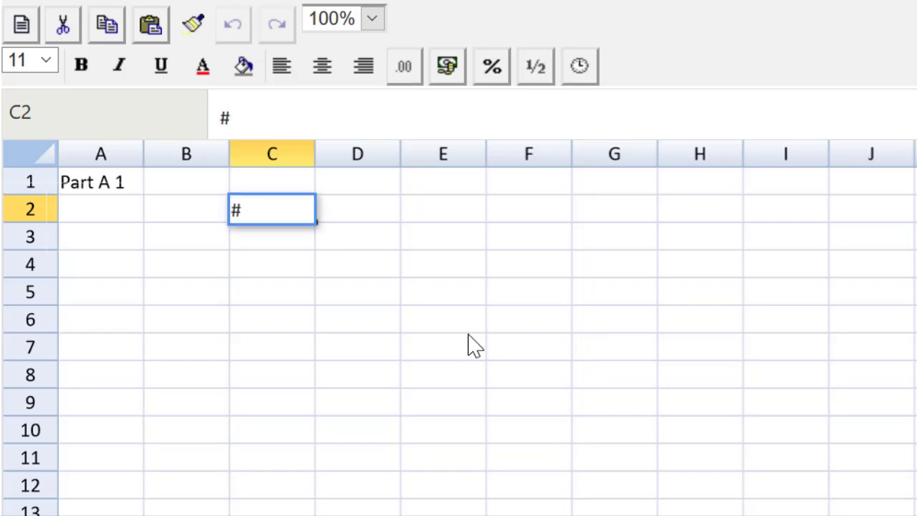
key(Tab)
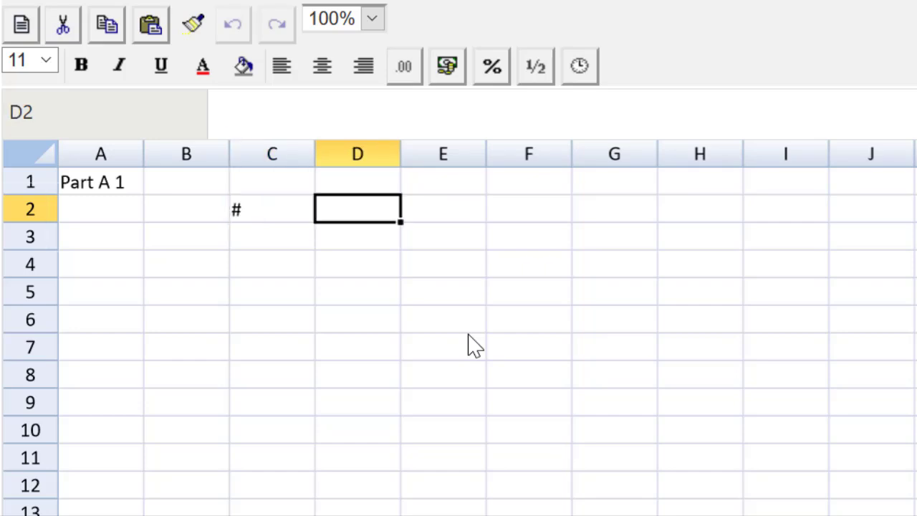
text($)
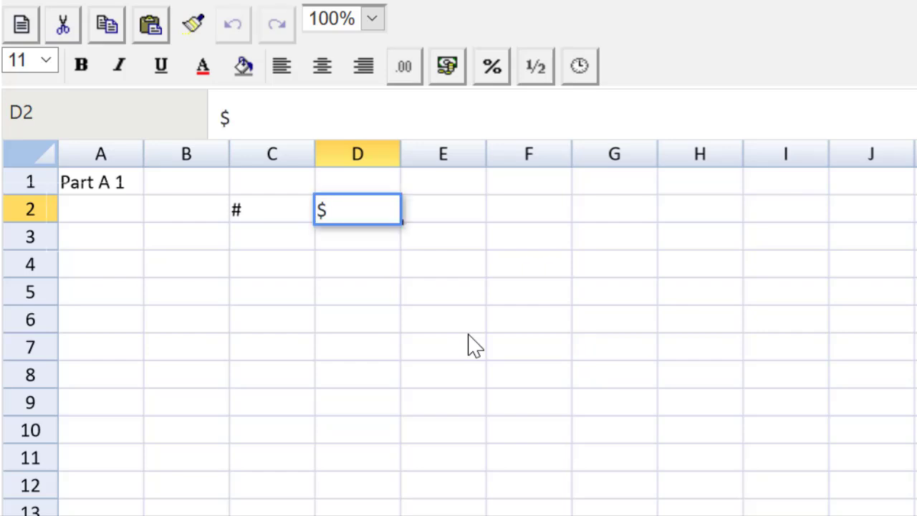
key(Tab)
text(T)
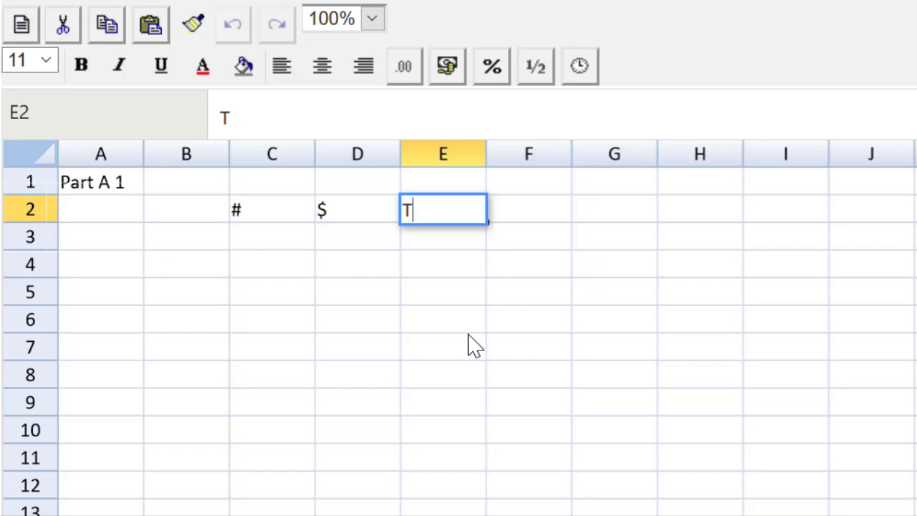
key(Return)
Enter the row labels Current, Right and TERP in B3:B5.
key(Left)
key(Left)
key(Left)
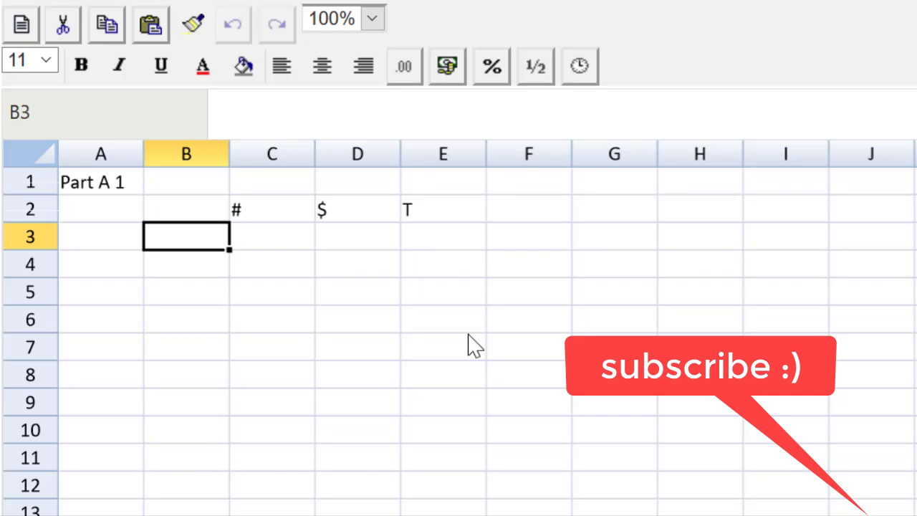
text(Current)
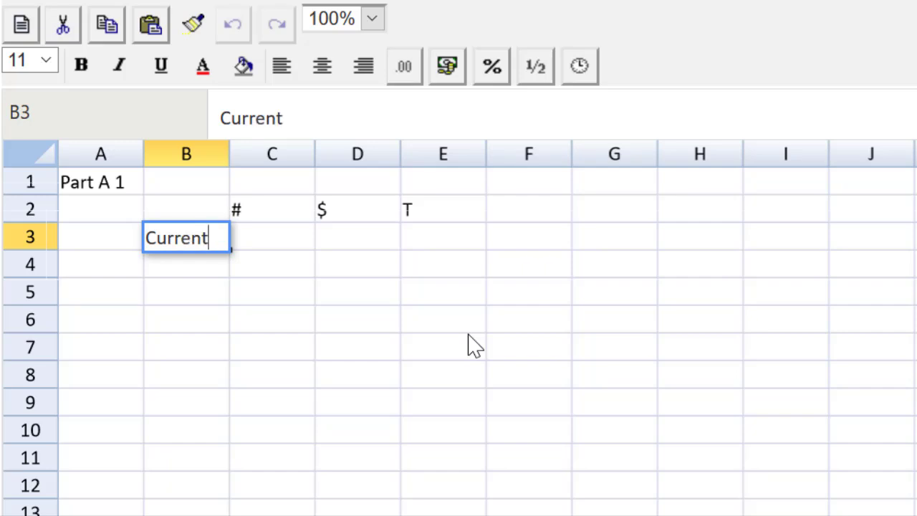
key(Return)
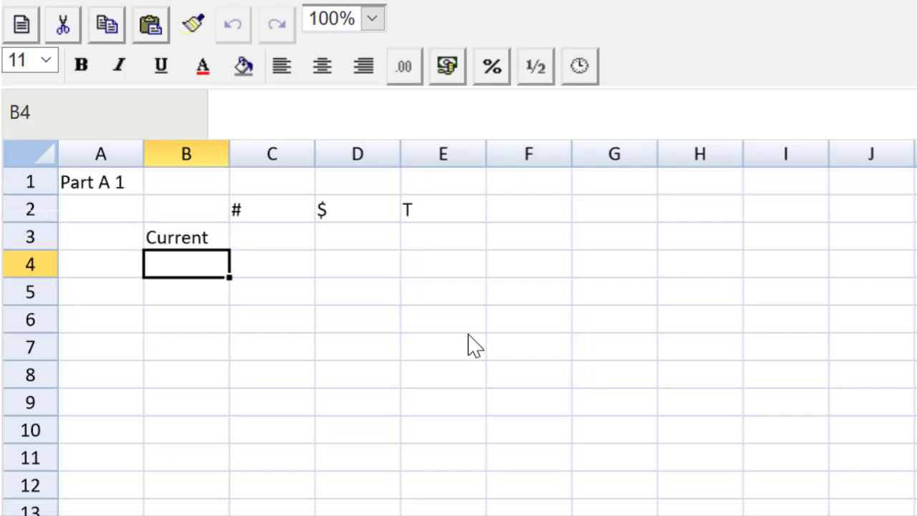
text(Right)
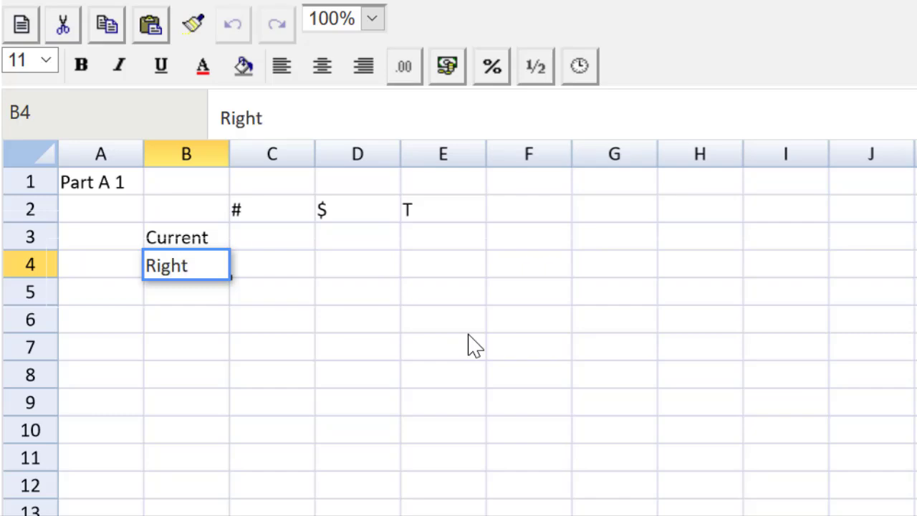
key(Return)
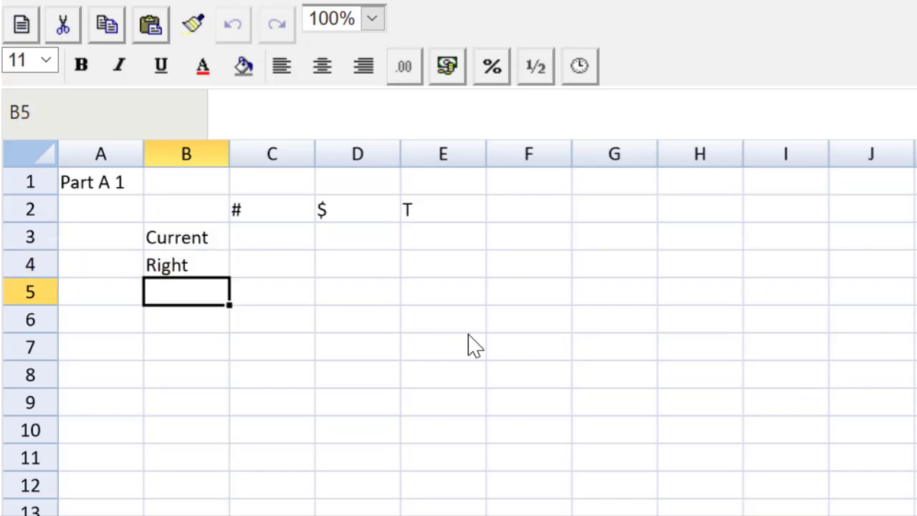
text(TERP)
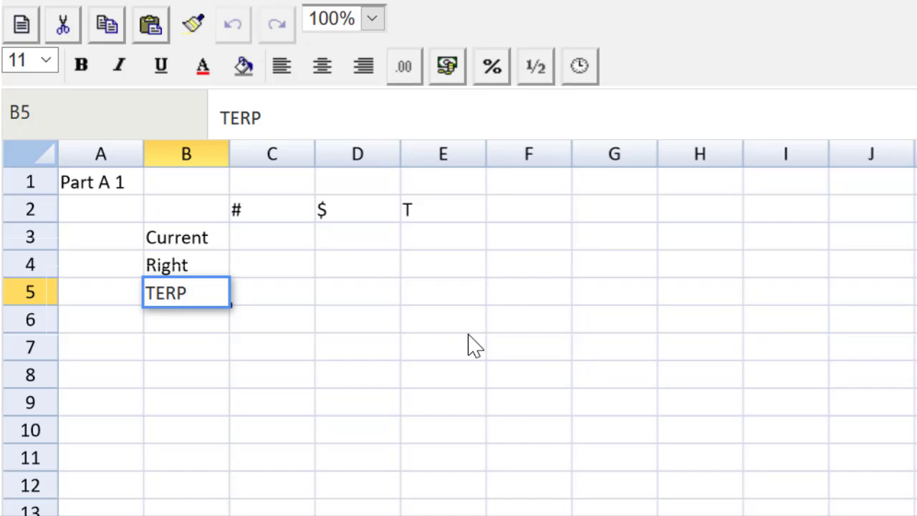
key(Up)
key(Up)
key(Right)
key(Right)
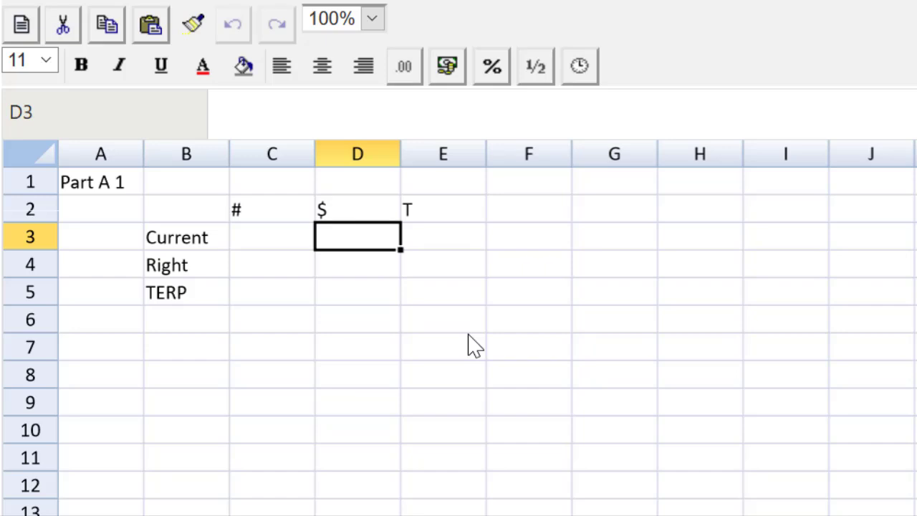
Enter the current price 2.6 in D3 and the share count =35/0.5 in C3.
text(2.6)
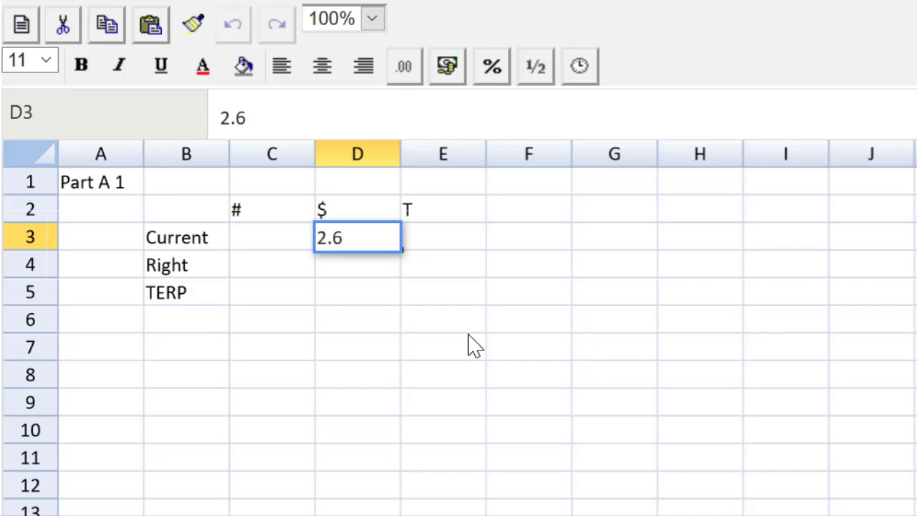
key(Return)
key(Left)
key(Up)
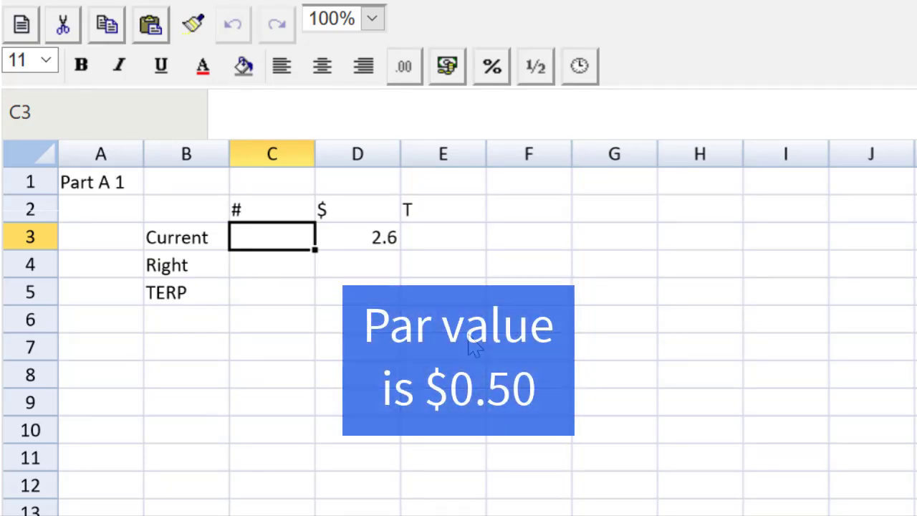
text(=)
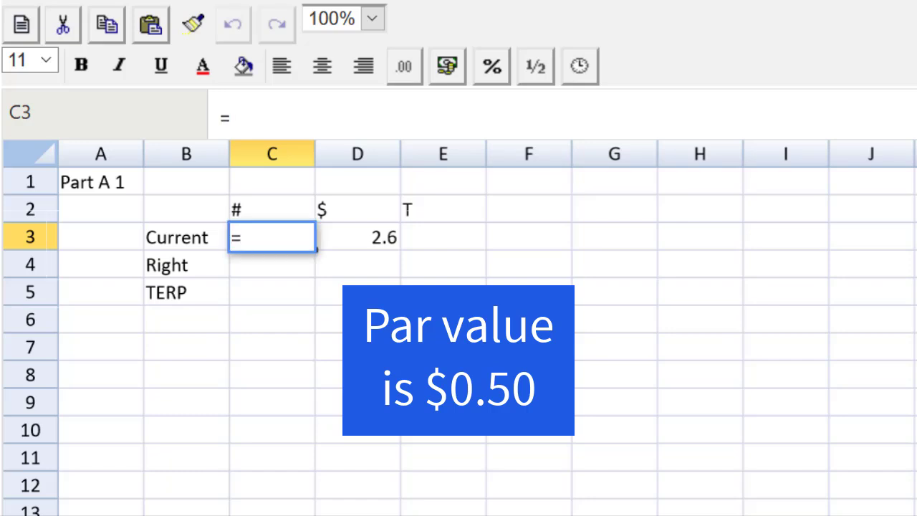
text(35)
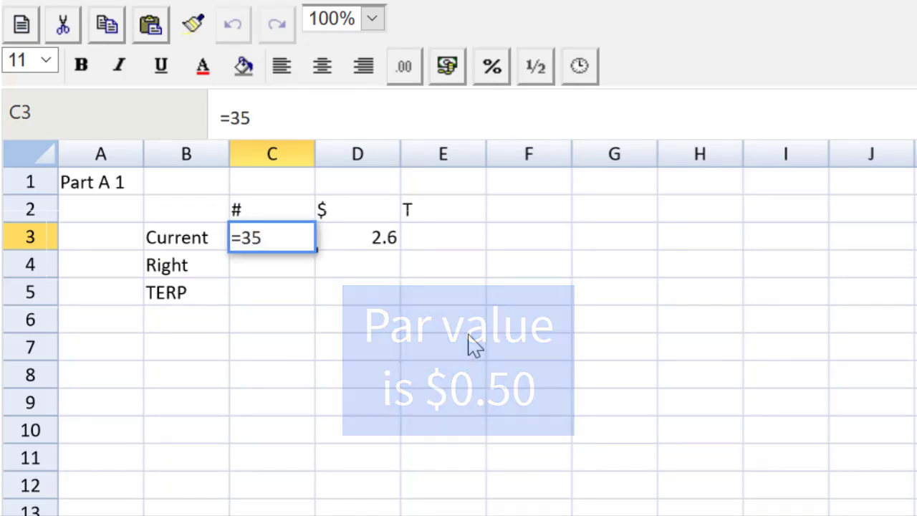
text(/0.5)
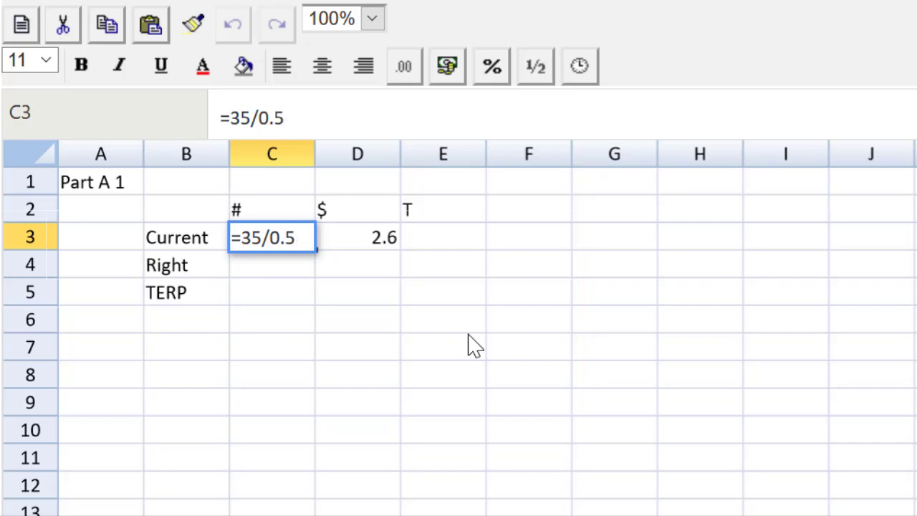
key(Return)
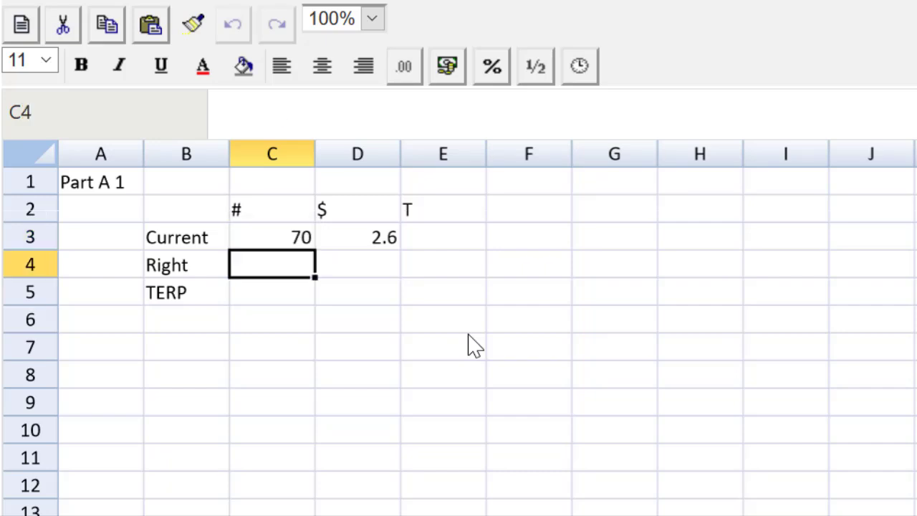
Compute the current total in E3 as =C3*D3, giving 182.
key(Up)
key(Right)
key(Right)
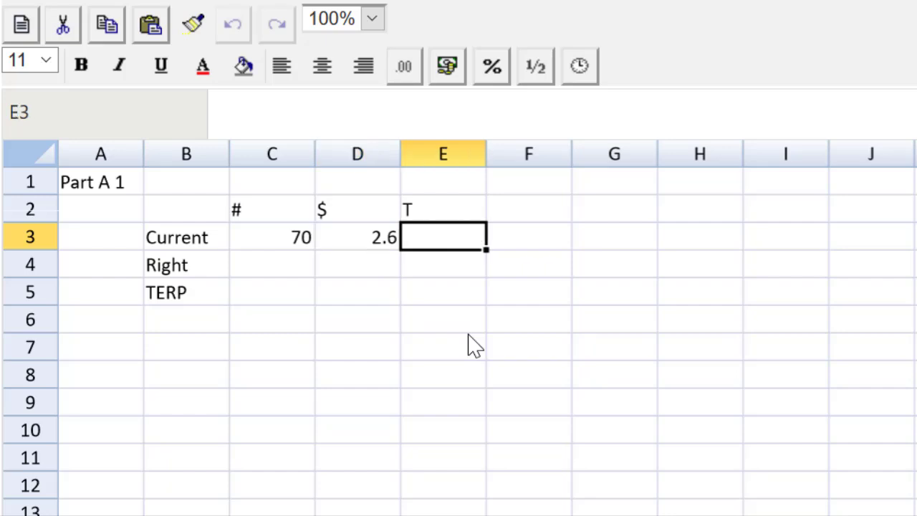
text(=)
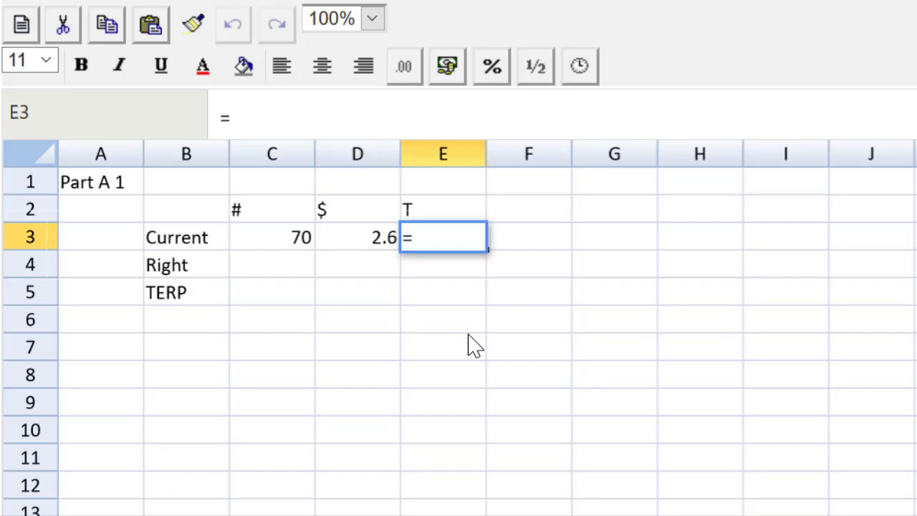
click(296, 237)
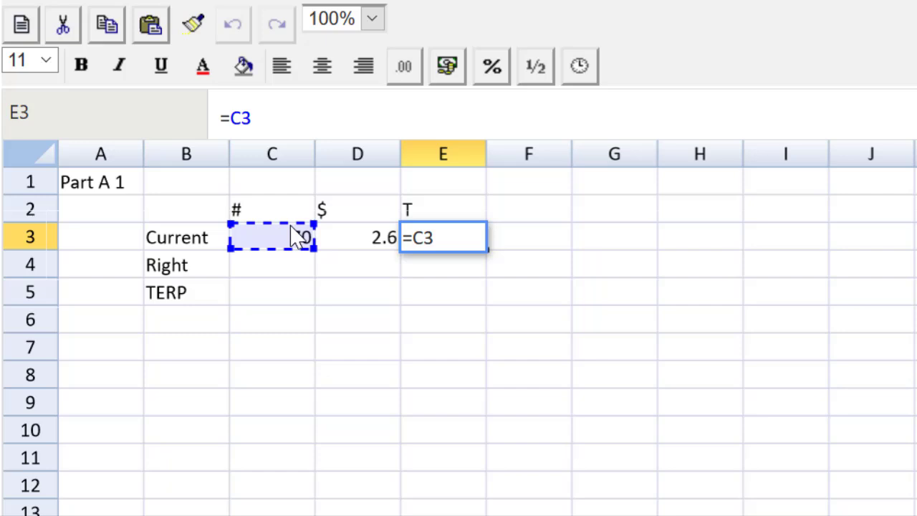
text(*)
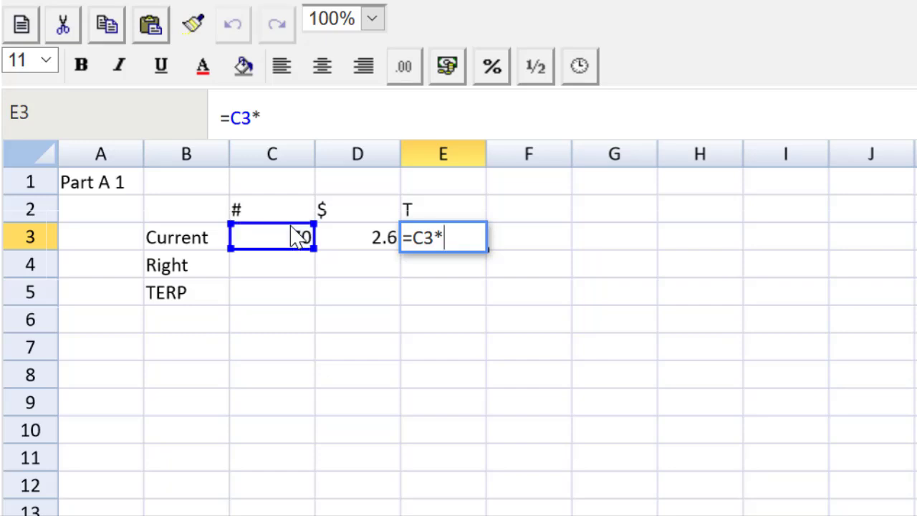
click(373, 244)
key(Return)
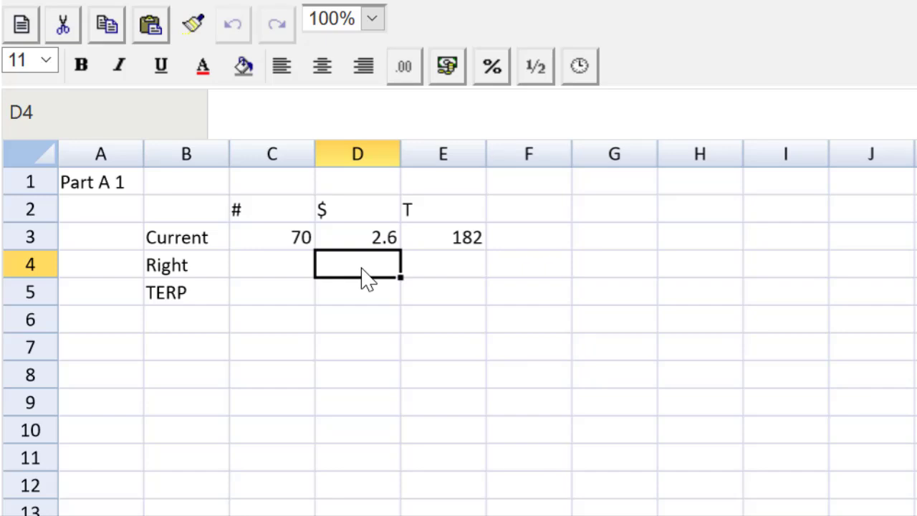
Set the rights price in D4 to =D3*0.7, giving 1.82.
text(=)
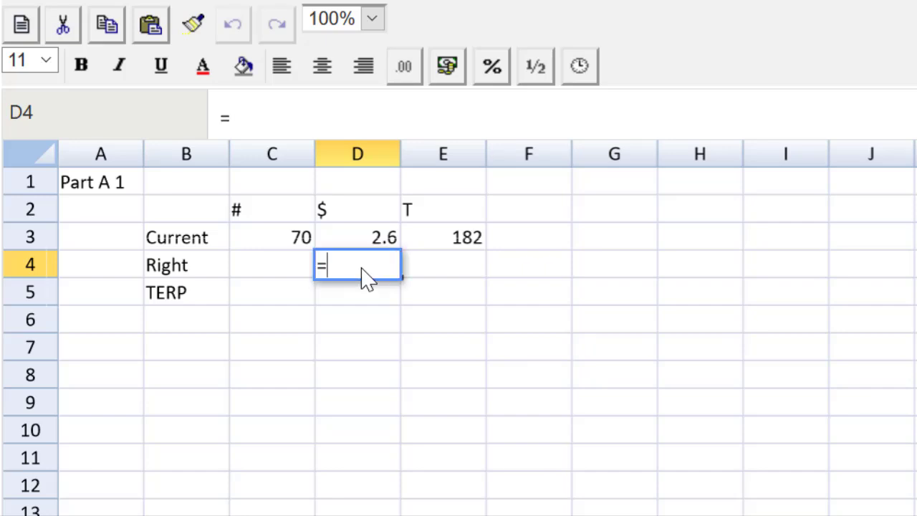
click(388, 233)
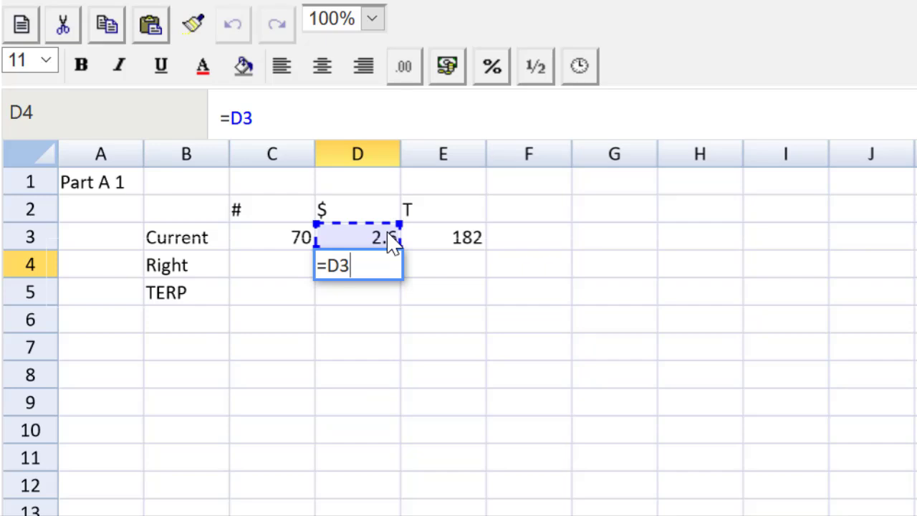
text(*0.)
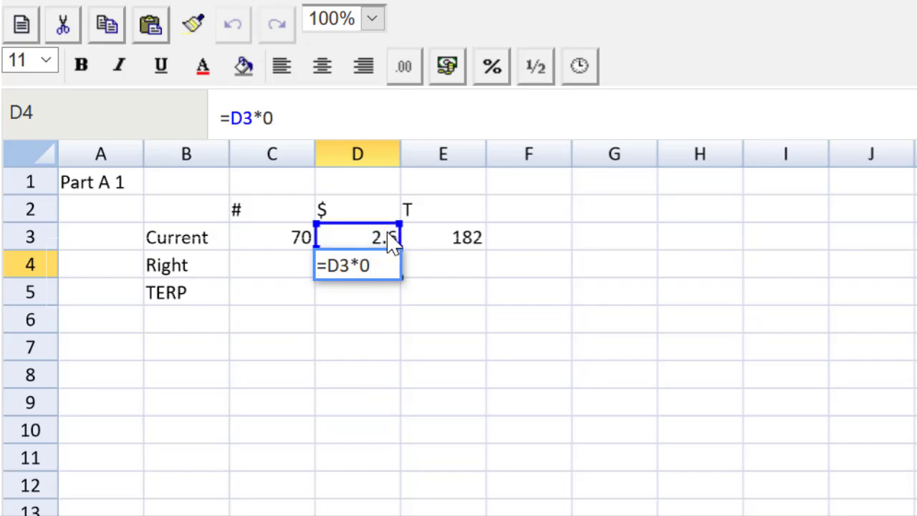
text(7)
key(Return)
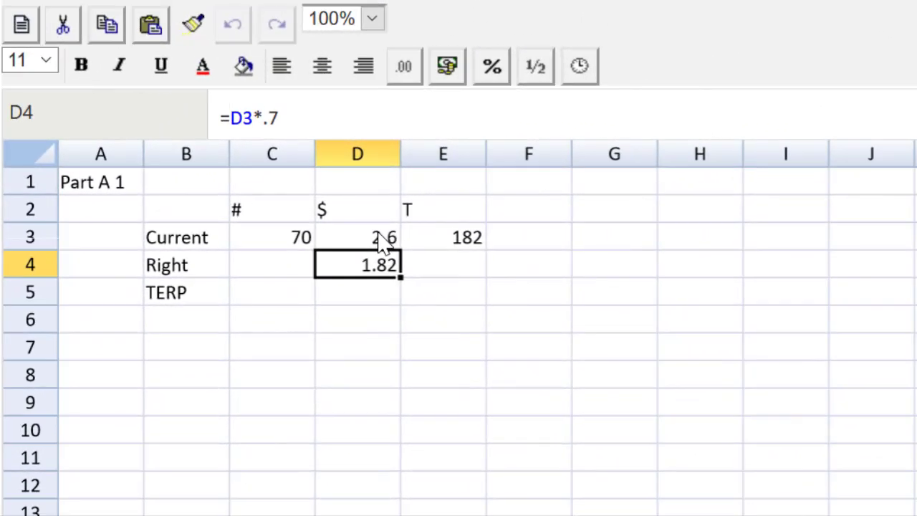
Enter 25.48 as the rights total value in E4.
click(456, 265)
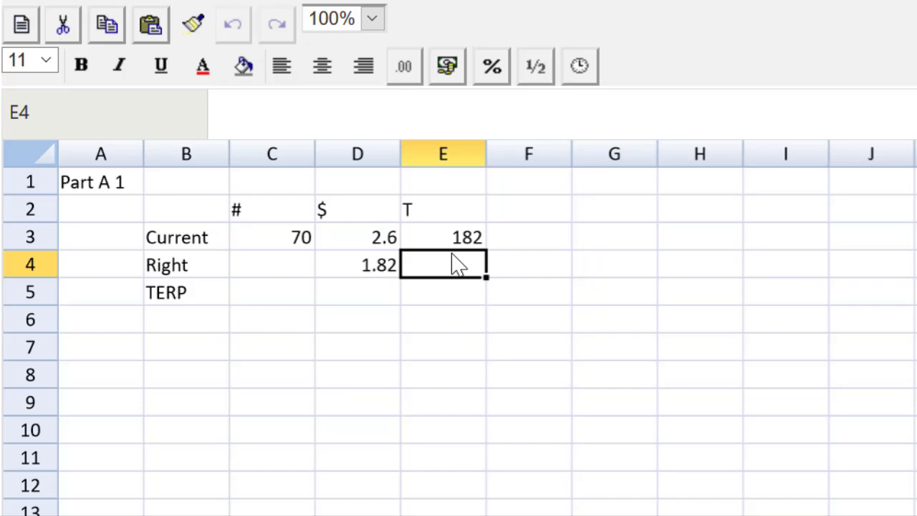
double_click(458, 265)
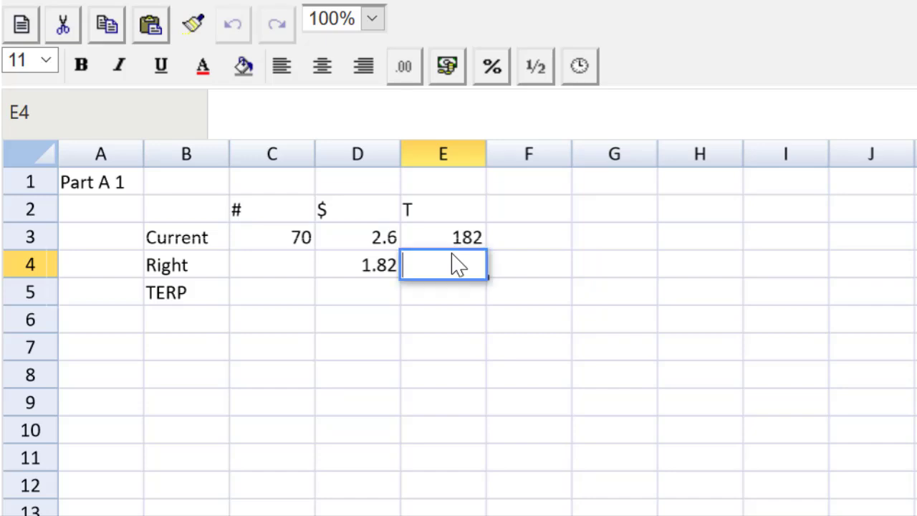
text(25)
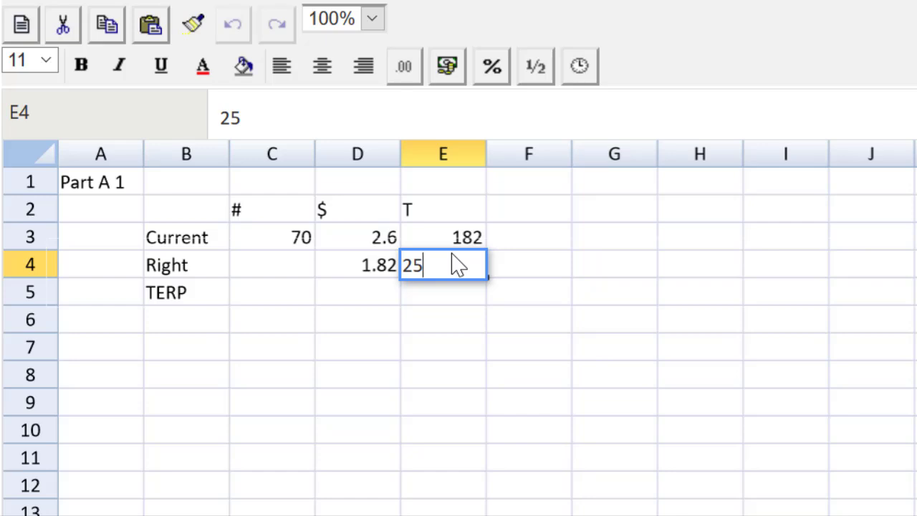
text(.48)
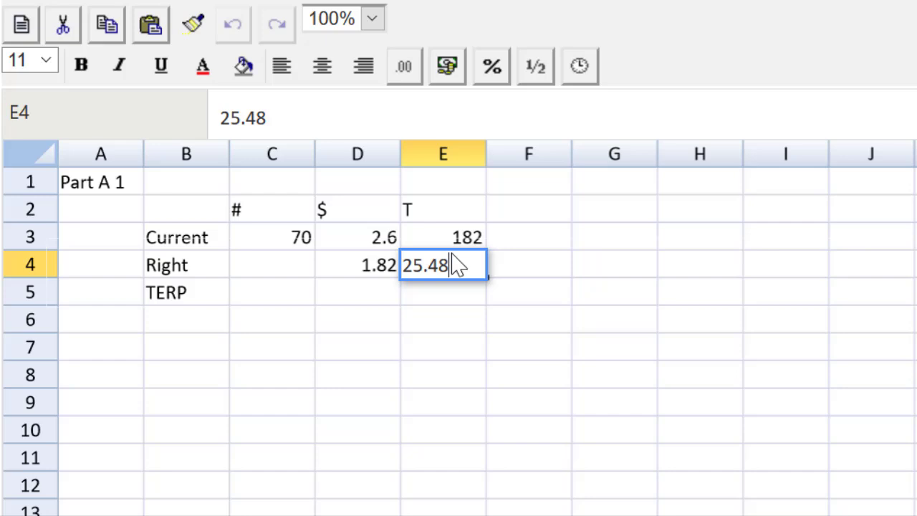
click(291, 273)
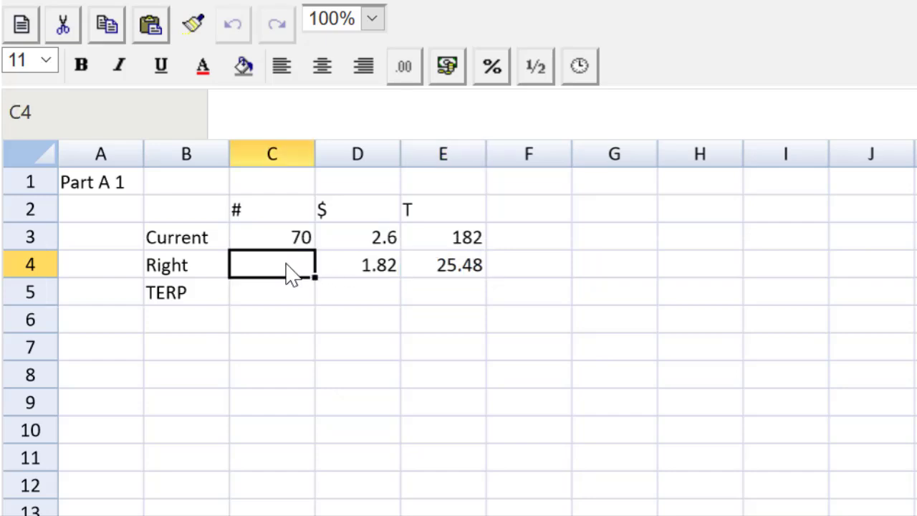
Calculate the new share count in C4 as =E4/D4, giving 14.
text(=)
click(437, 271)
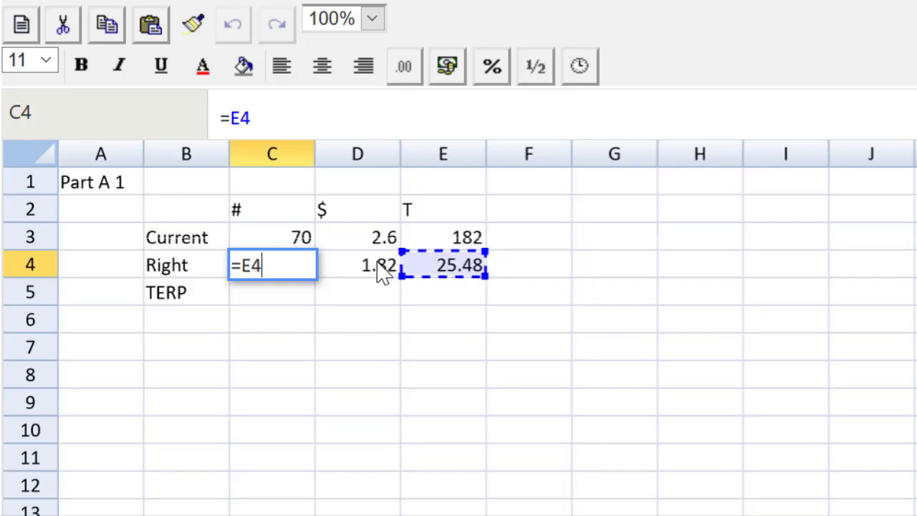
text(/)
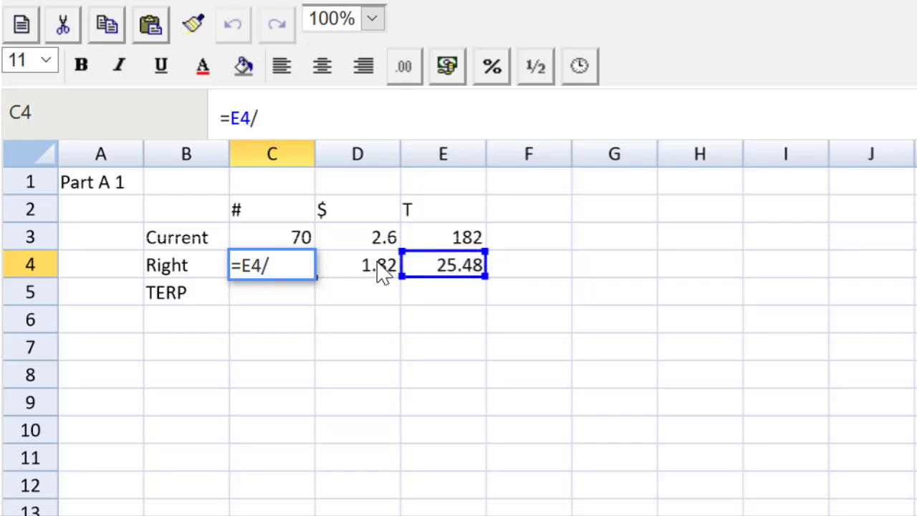
click(384, 273)
key(Return)
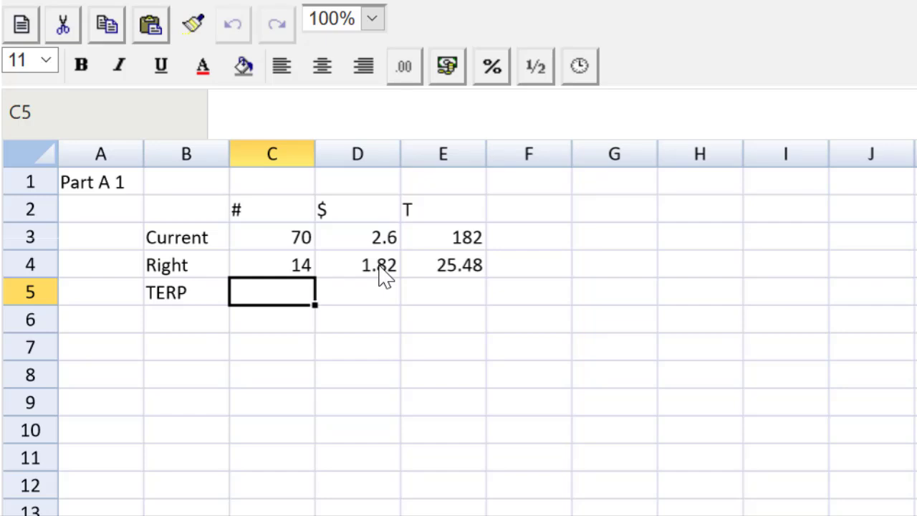
Total shares in C5 with =SUM(C3:C4) and copy it to E5 for 207.48.
text(=)
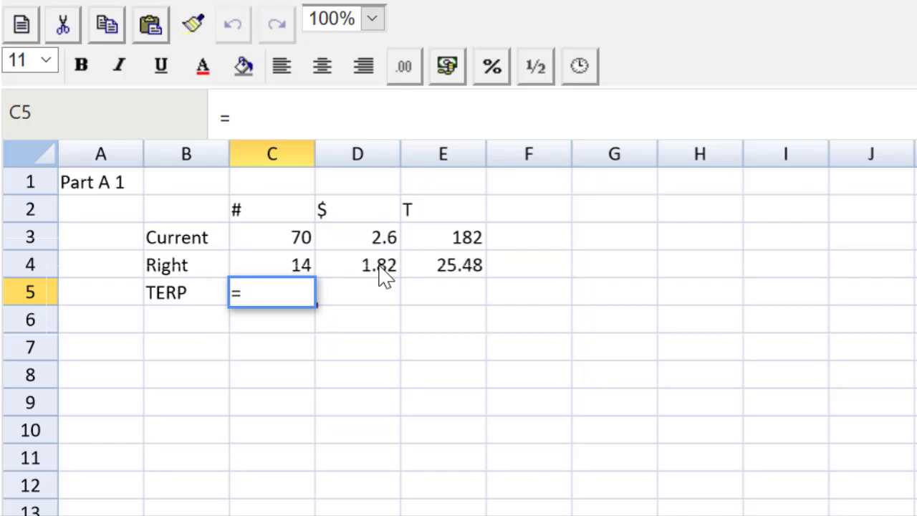
text(sum()
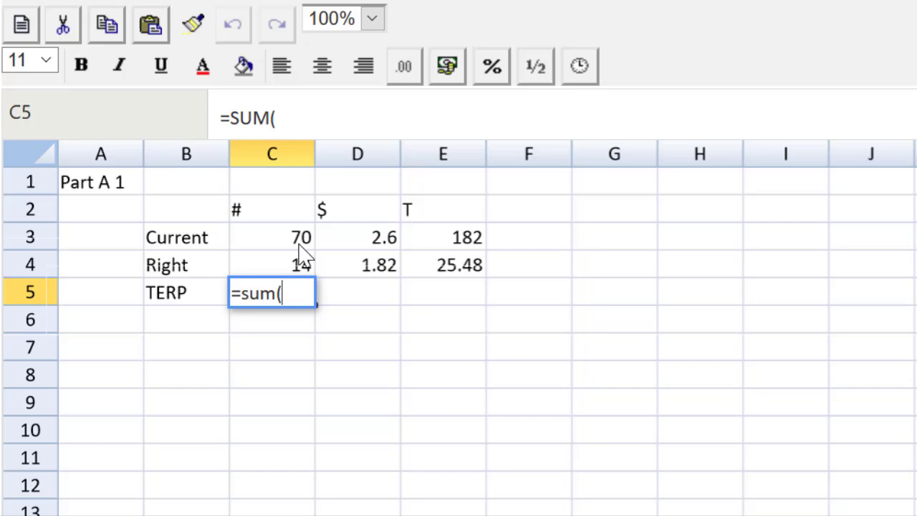
drag(303, 253, 300, 268)
text())
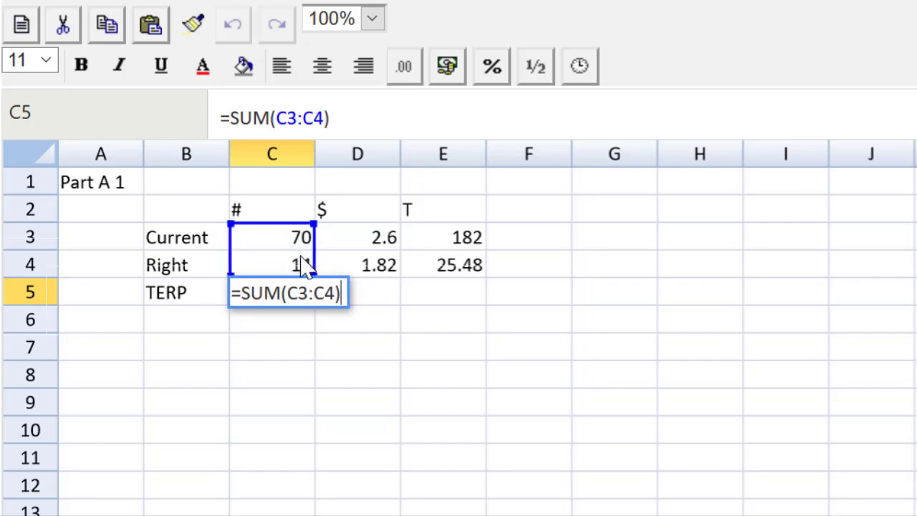
key(Return)
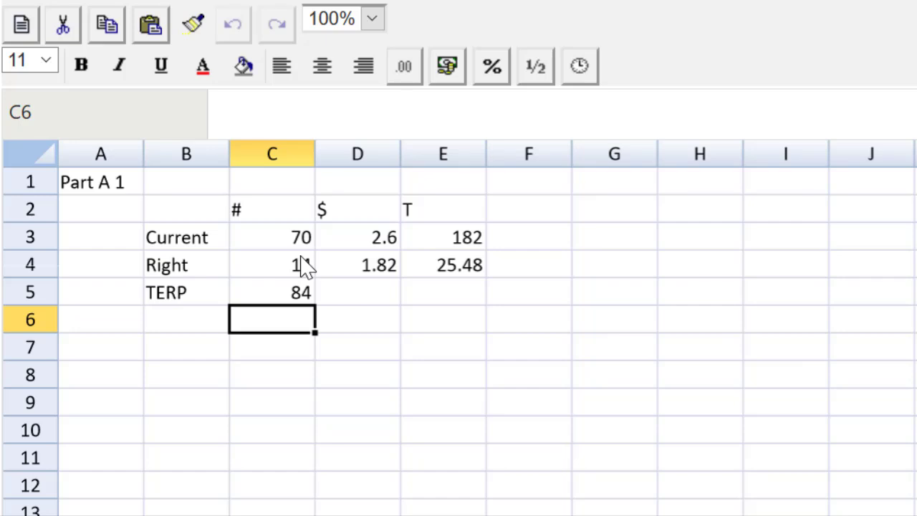
key(Up)
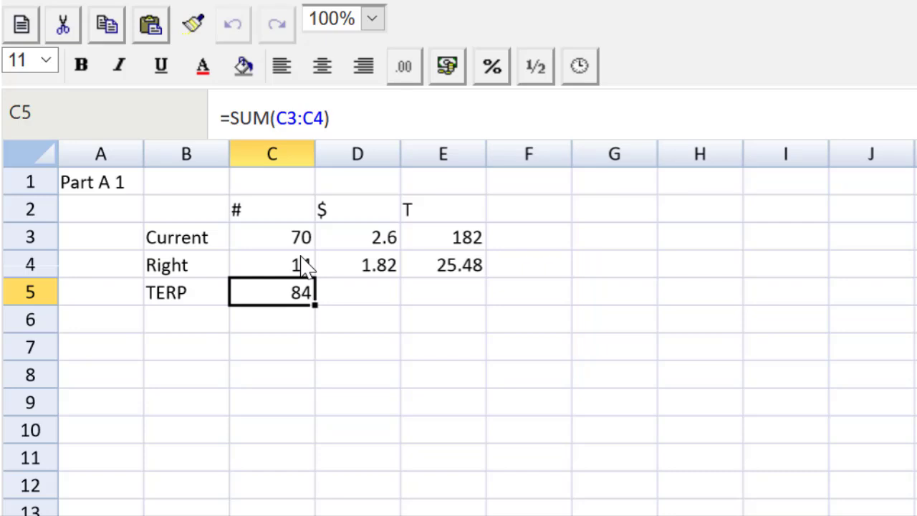
key(ctrl+c)
key(Right)
key(Right)
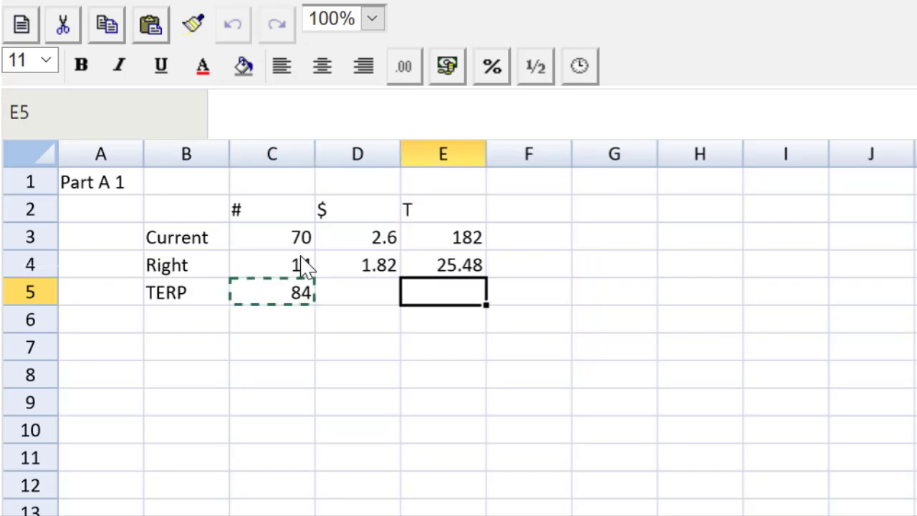
key(ctrl+v)
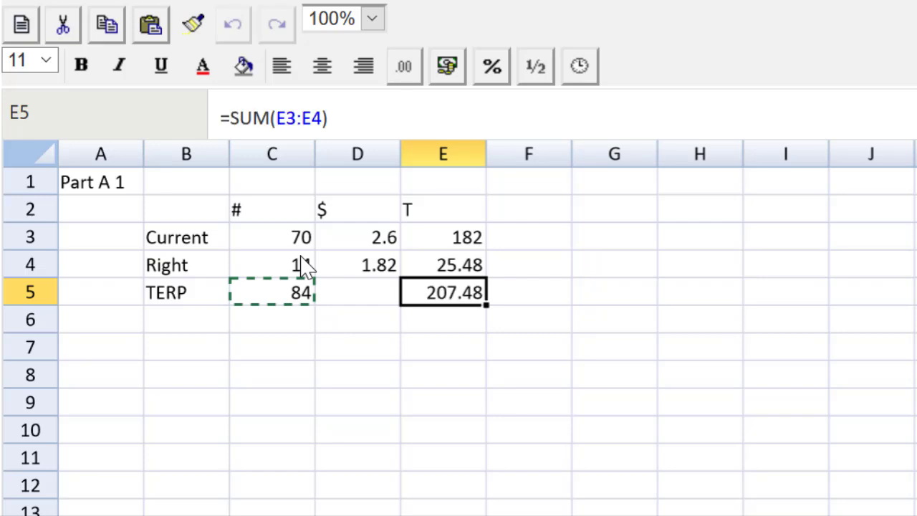
key(Down)
Calculate the TERP price in D5 as =E5/C5, giving 2.47.
key(Up)
key(Left)
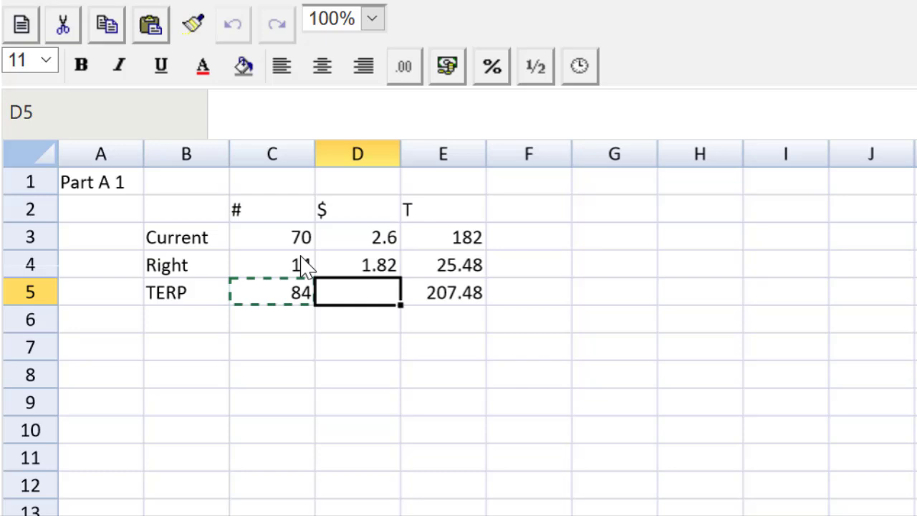
text(=)
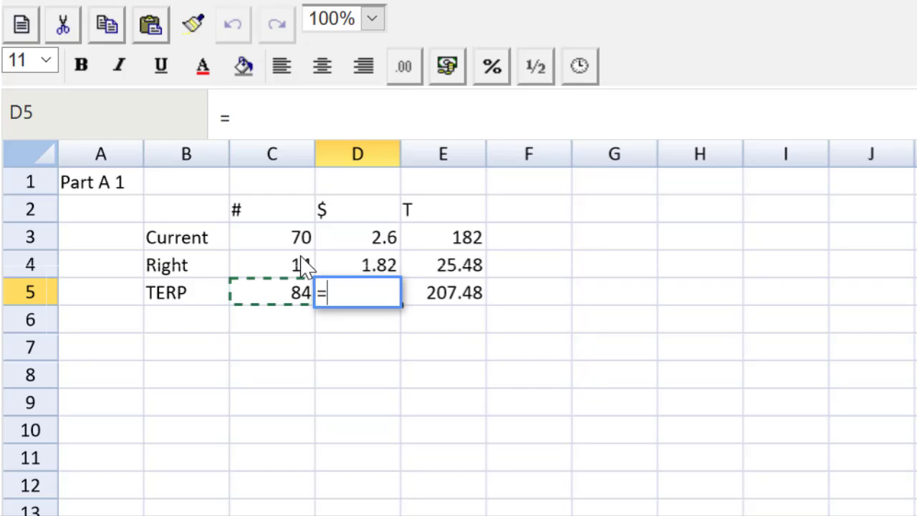
click(455, 294)
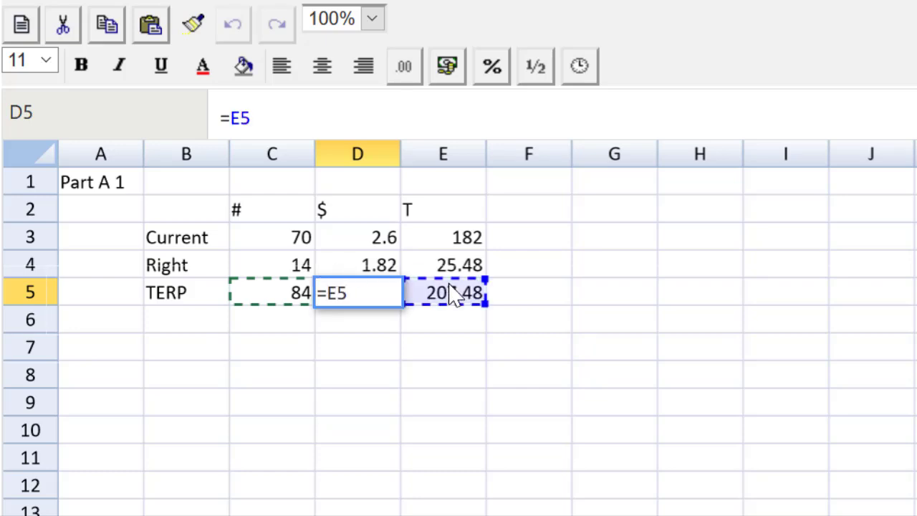
text(/)
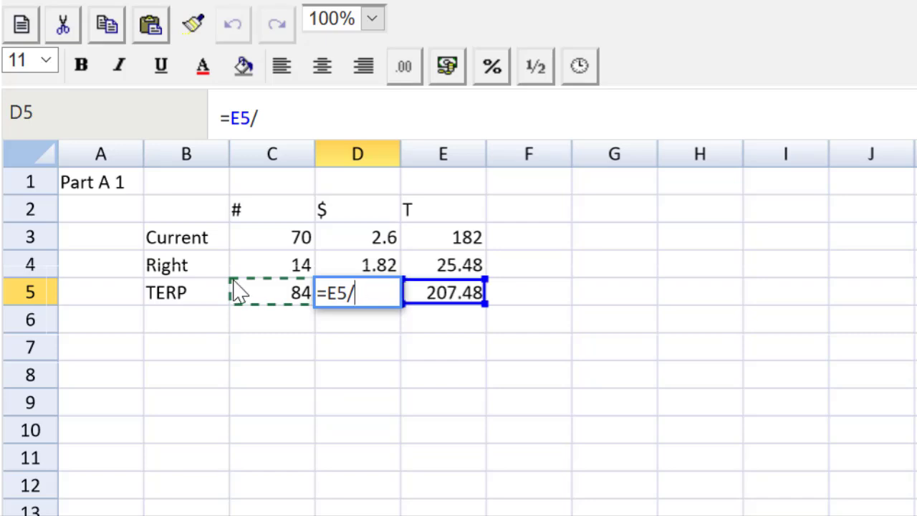
click(262, 297)
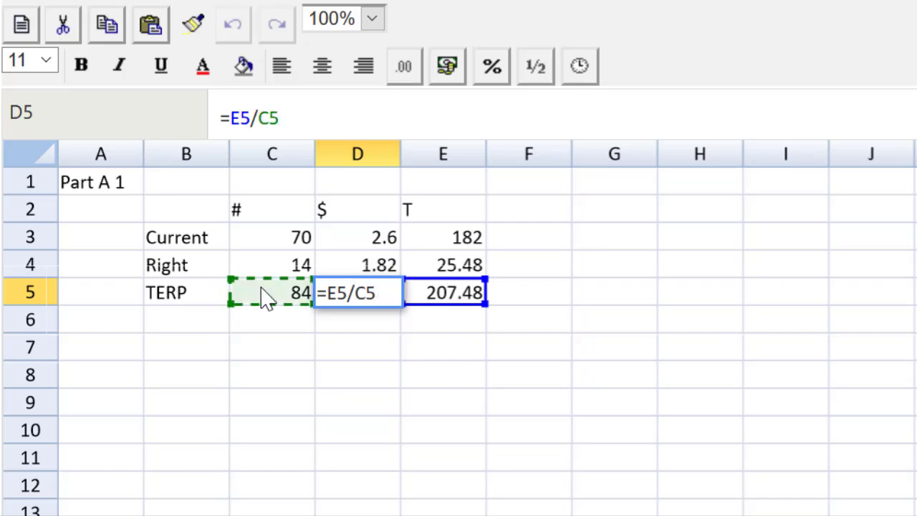
key(Return)
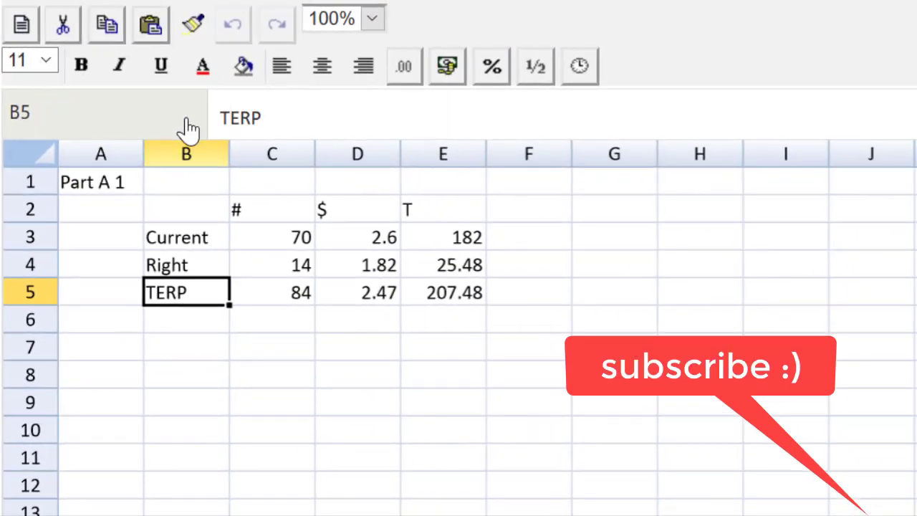
Make the TERP label and the 2.47 TERP price bold.
click(80, 72)
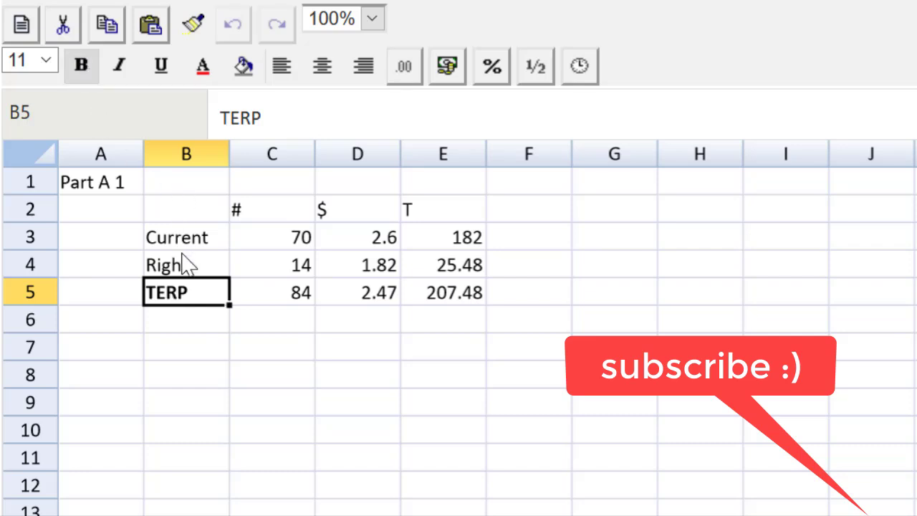
click(377, 299)
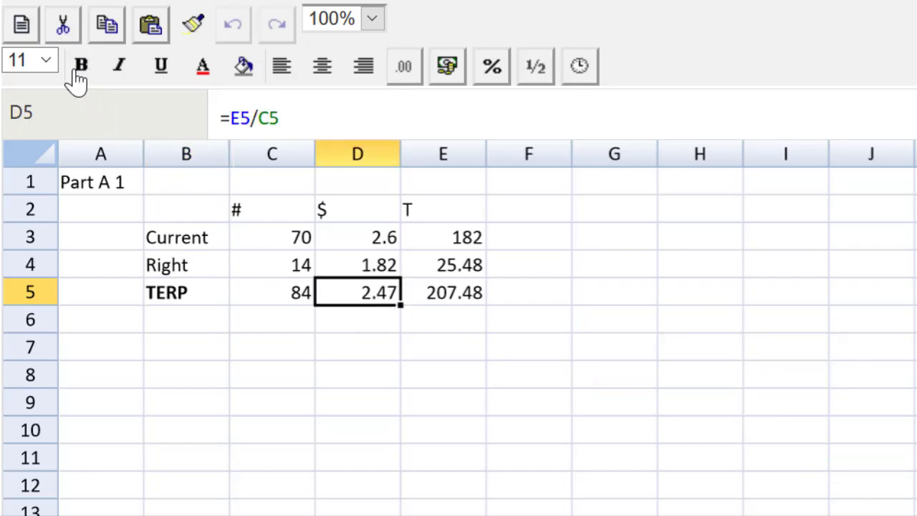
key(ctrl+b)
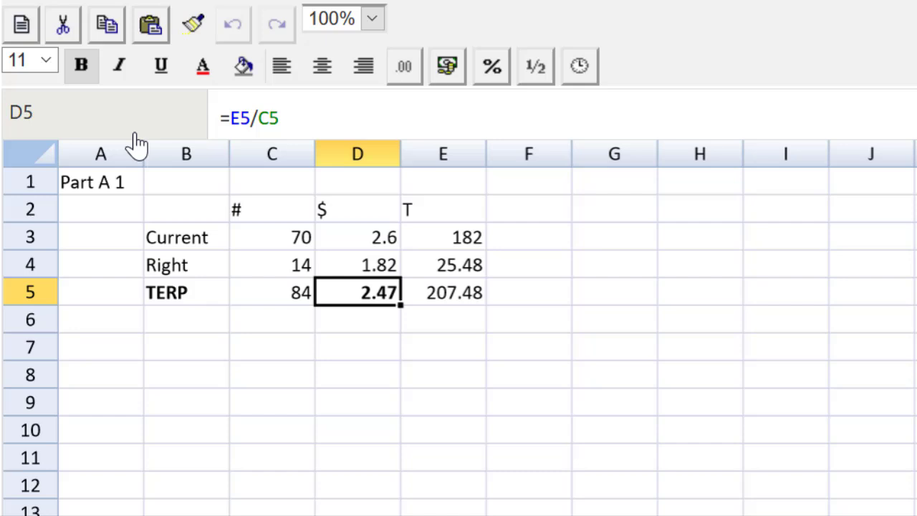
Add the units label 'Million' in cell D1.
click(347, 191)
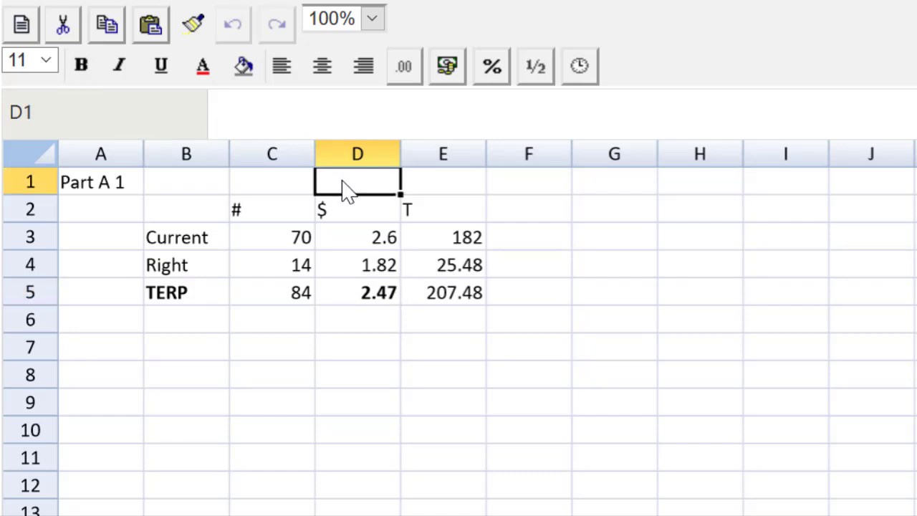
text(Million)
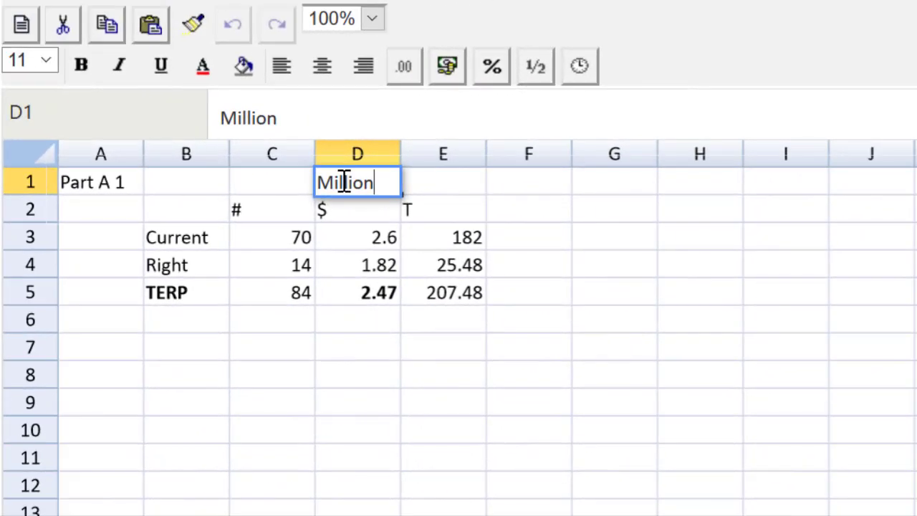
key(Return)
key(Return)
key(Return)
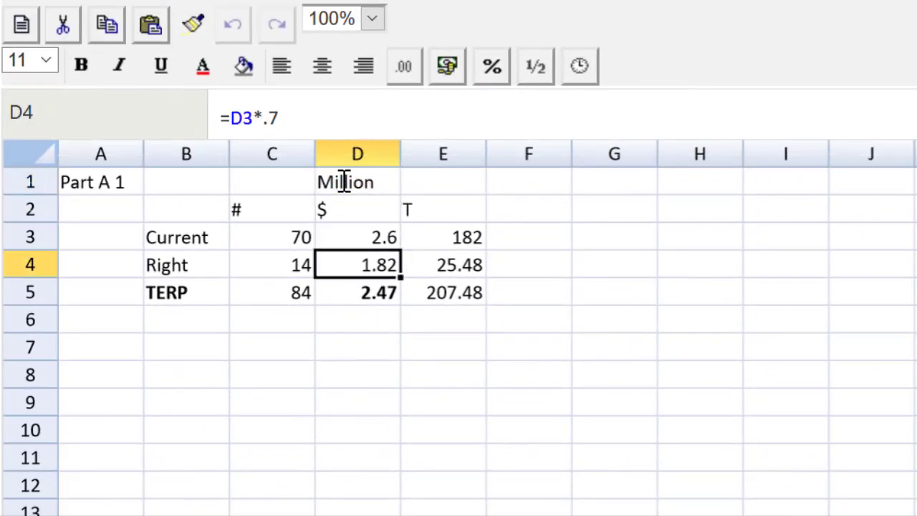
key(Down)
key(Down)
key(Down)
key(Left)
key(Left)
key(Left)
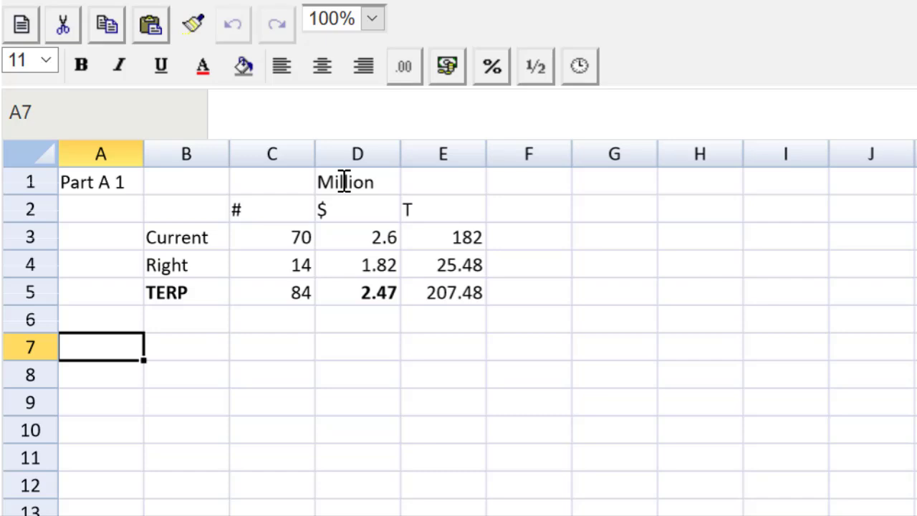
Label cell A7 'A2' for the second part.
text(A2)
key(Return)
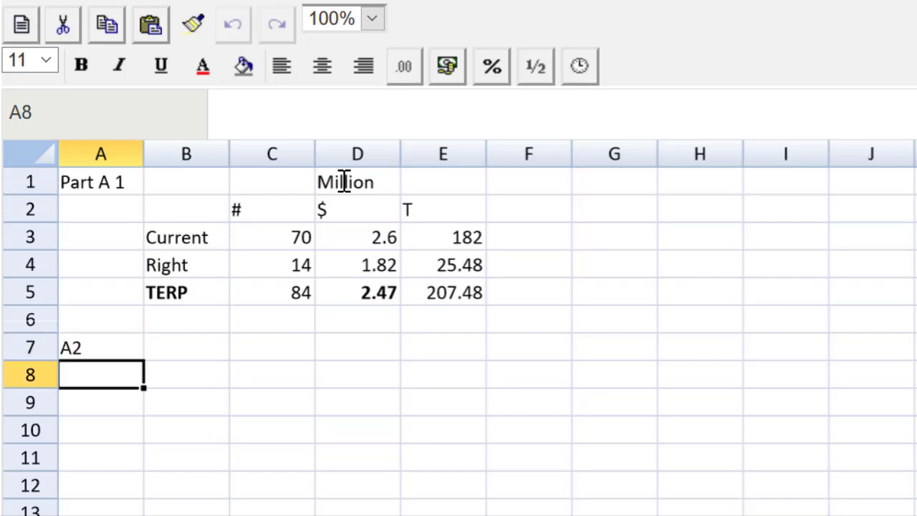
key(Up)
key(Up)
key(Up)
key(Up)
key(Up)
key(Up)
Enter TERP, Rights issue price, Value of right, Value per share in B7:B10 and autofit column B.
click(205, 351)
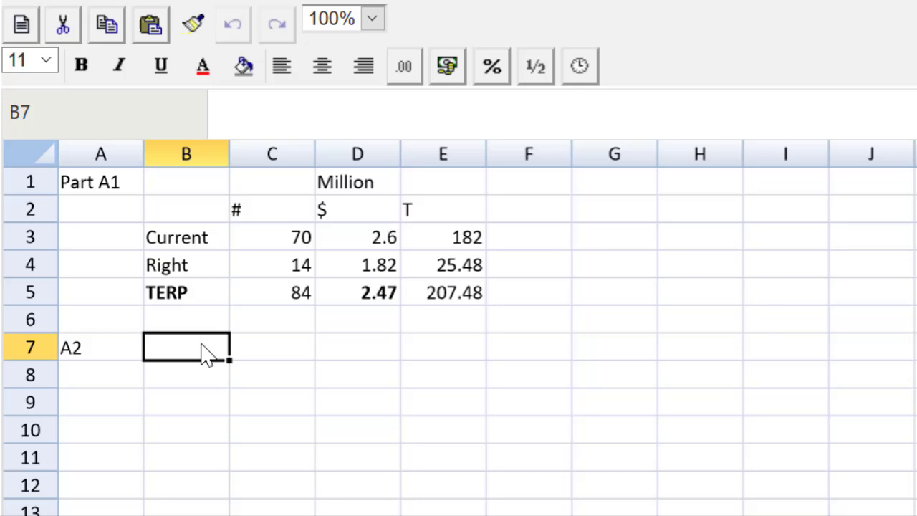
text(TERP)
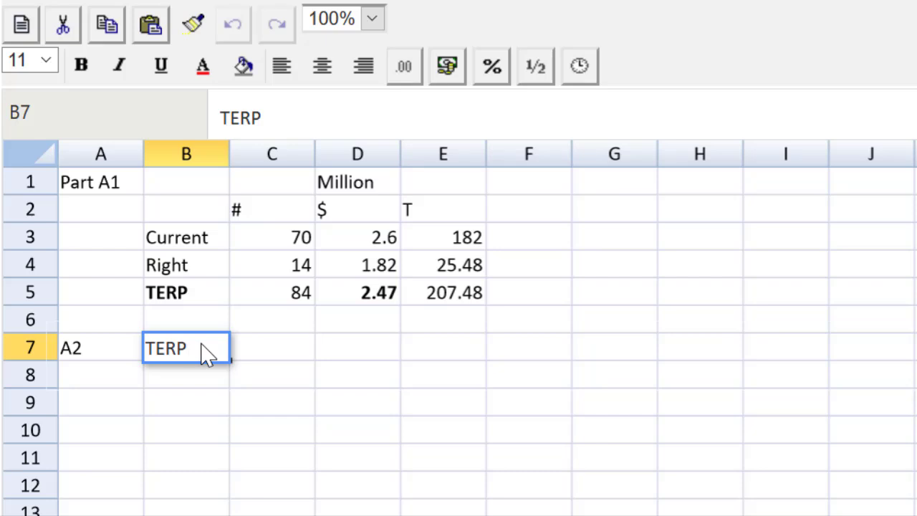
key(Return)
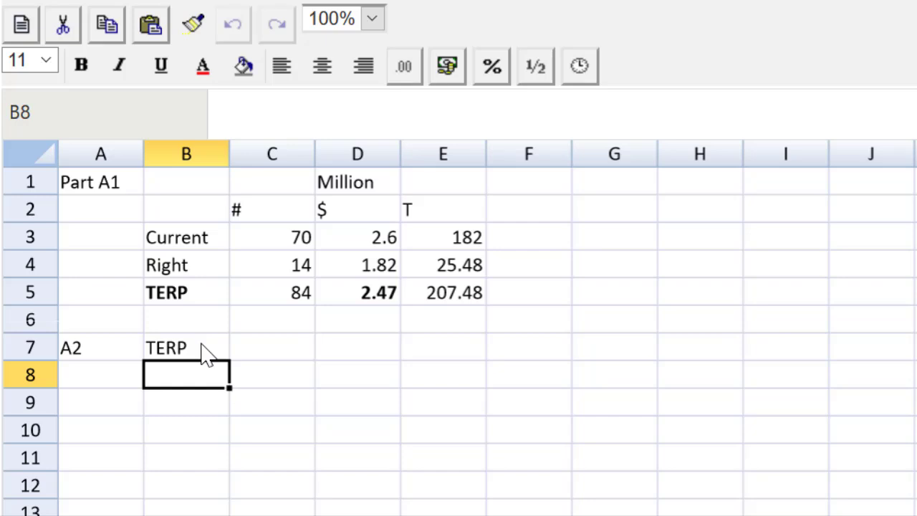
text(Rights issue)
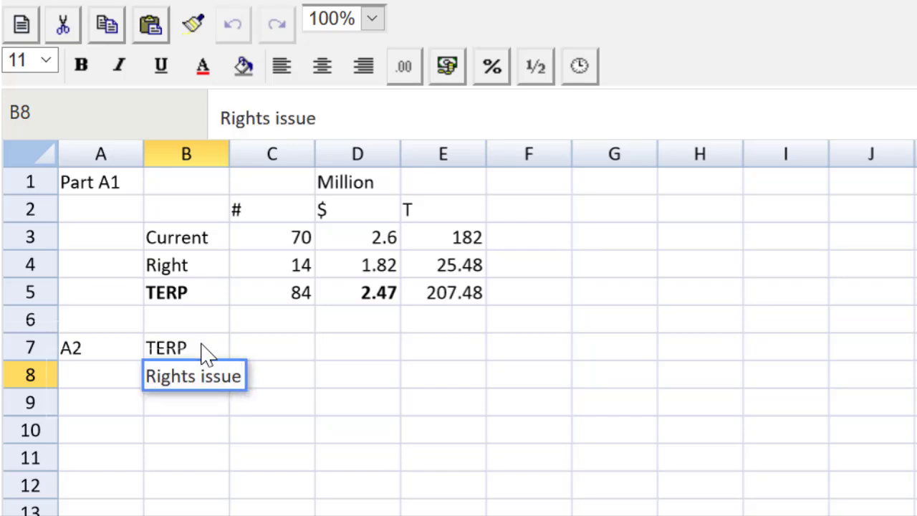
text( price)
key(Return)
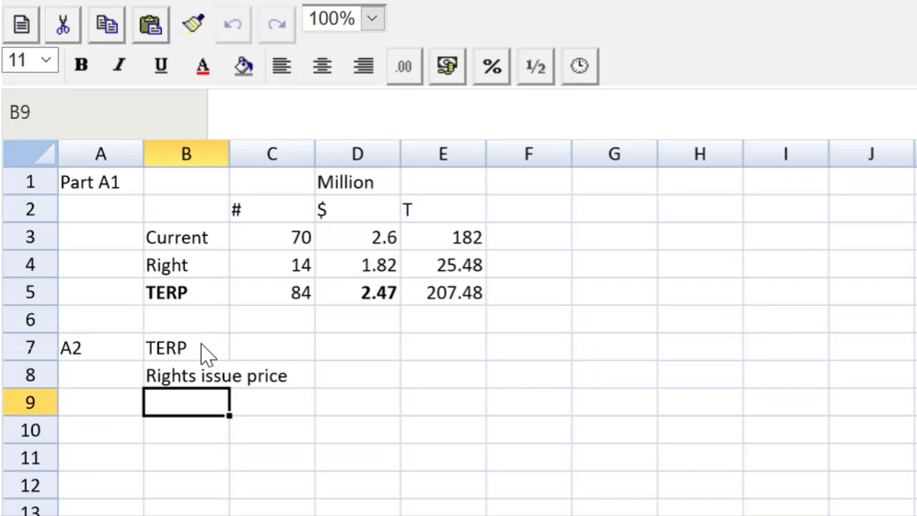
text(Value )
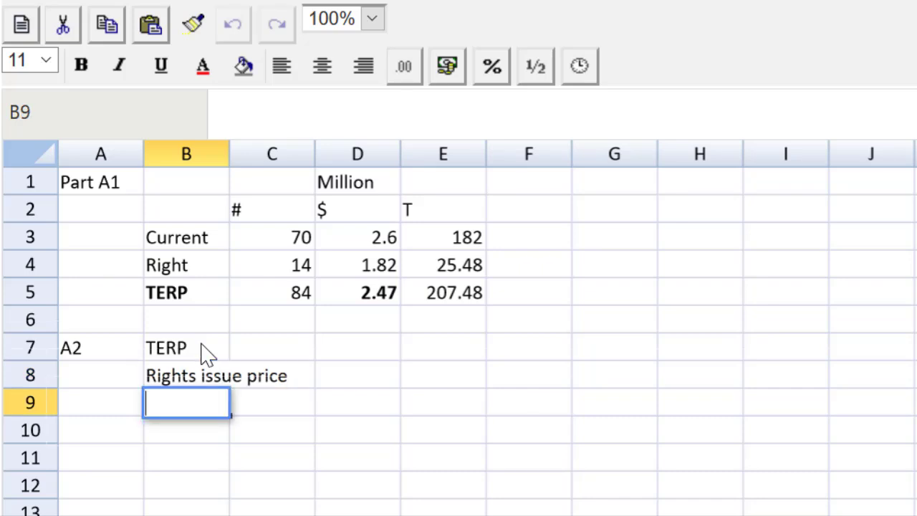
text(of right)
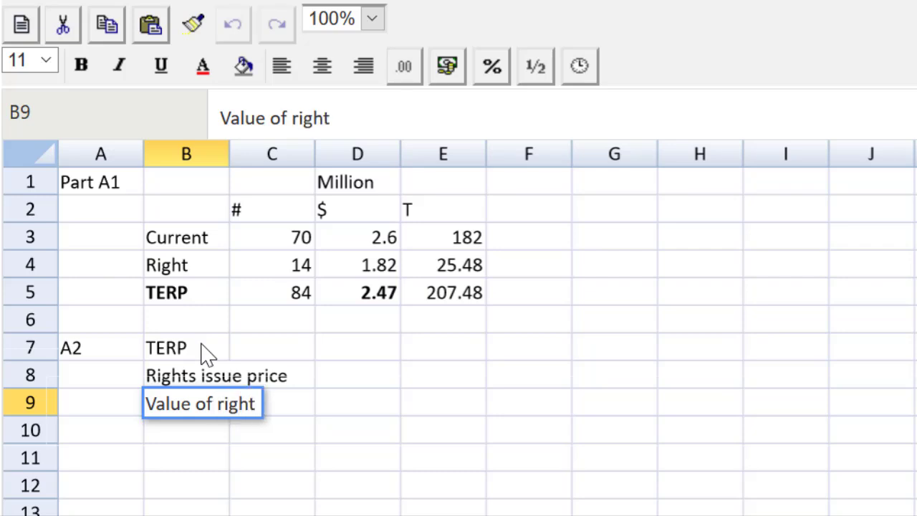
key(Return)
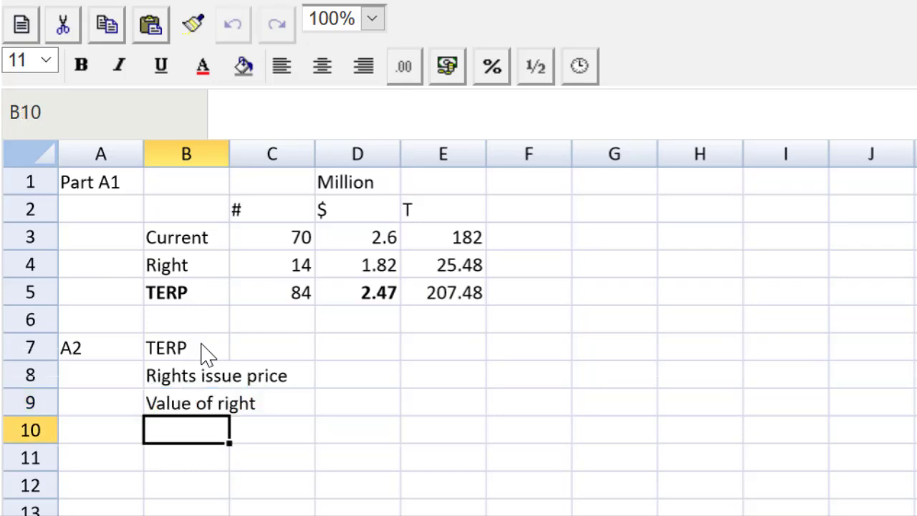
text(Value per )
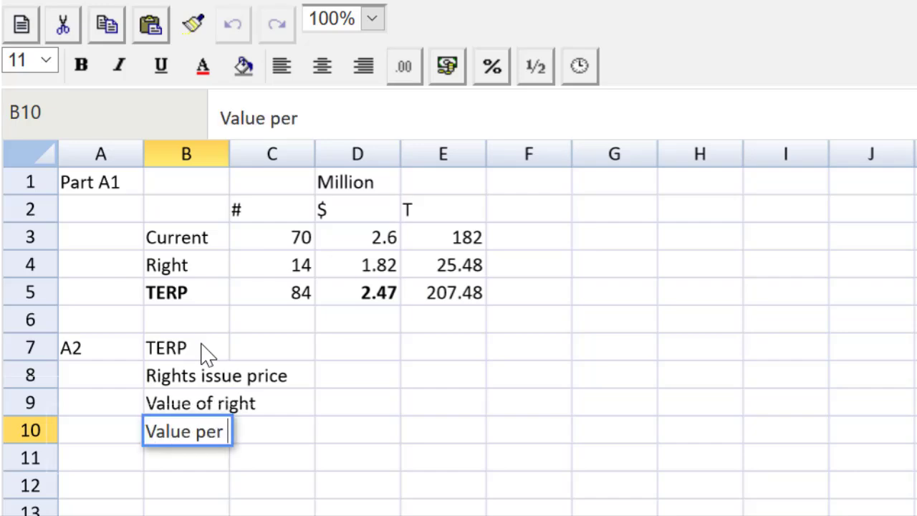
text(share)
key(Return)
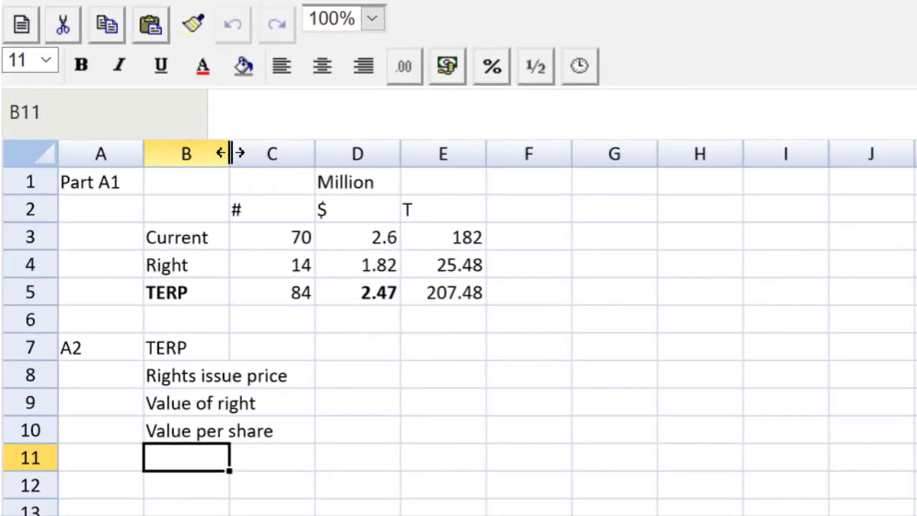
double_click(230, 152)
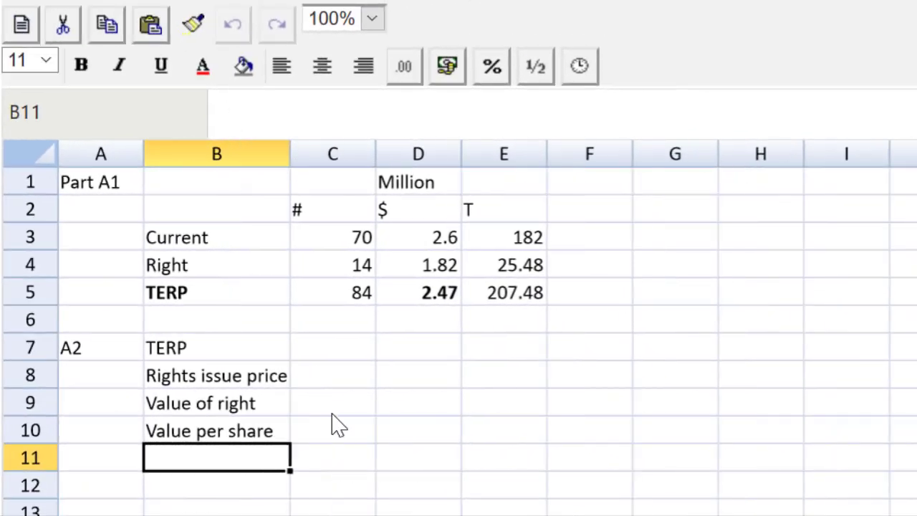
double_click(346, 351)
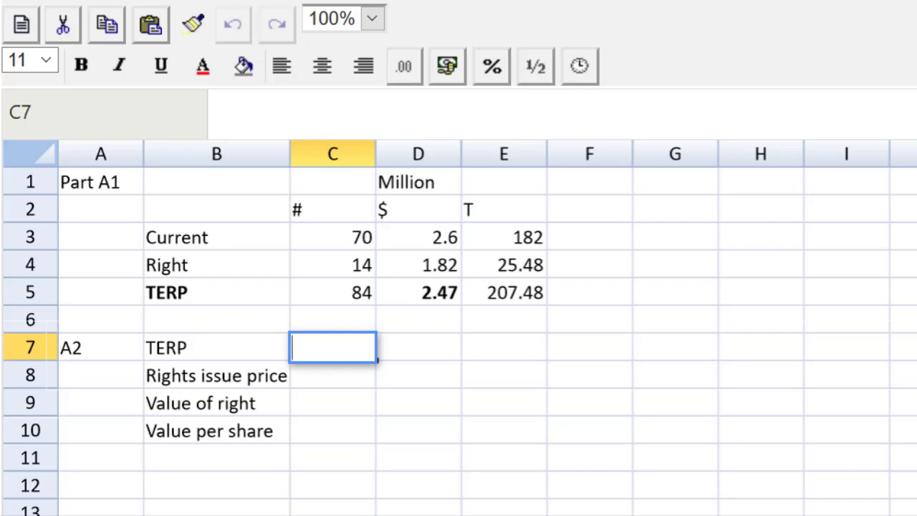
Link C7 to the TERP in D5 (2.47) and C8 to the rights price in D4 (1.82).
click(351, 351)
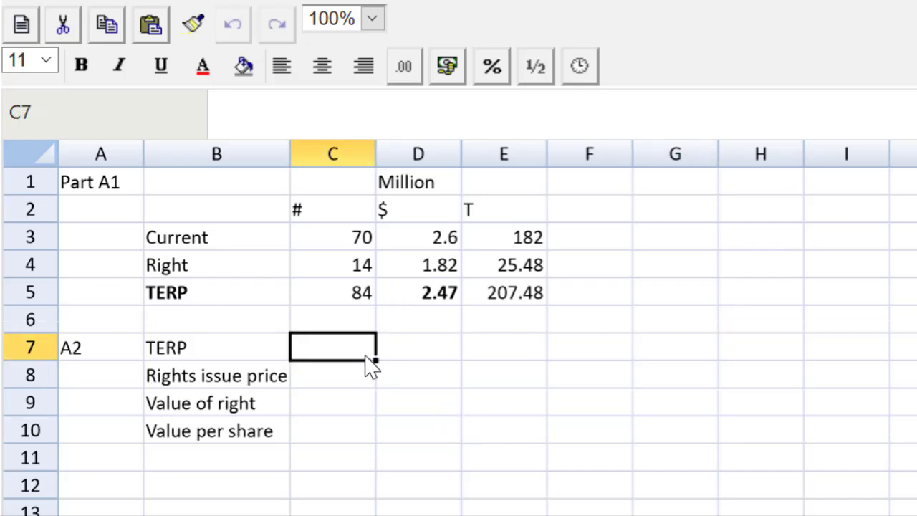
text(=)
click(412, 298)
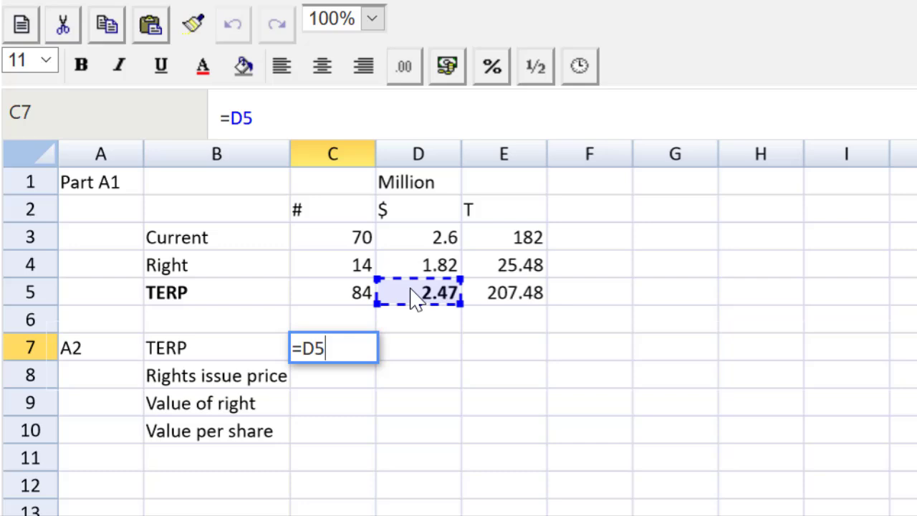
key(Return)
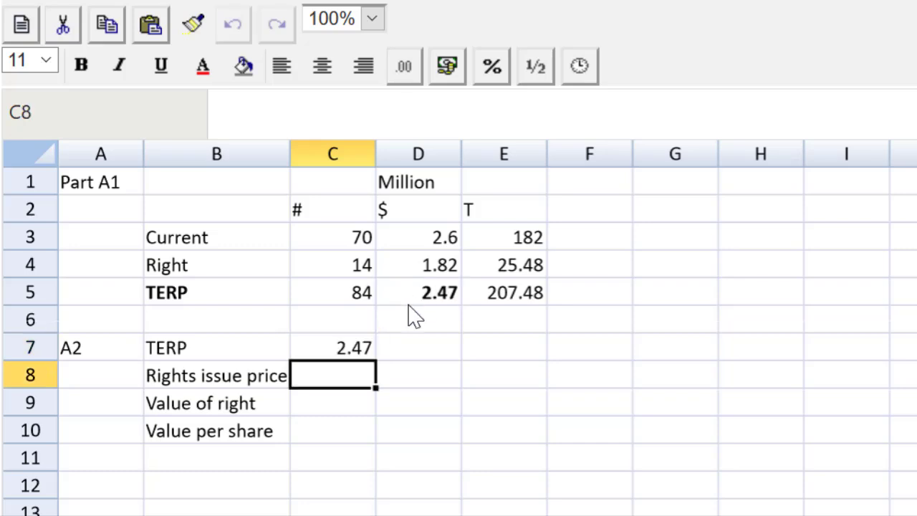
text(=)
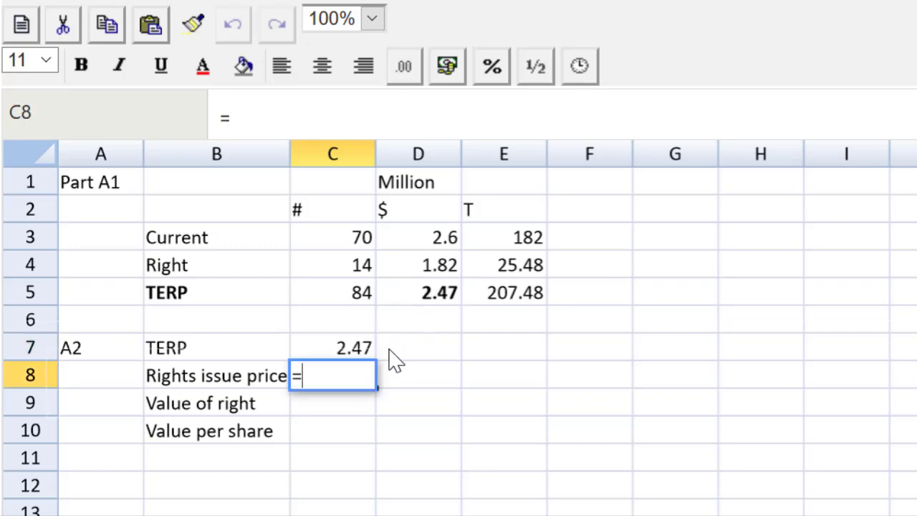
click(430, 272)
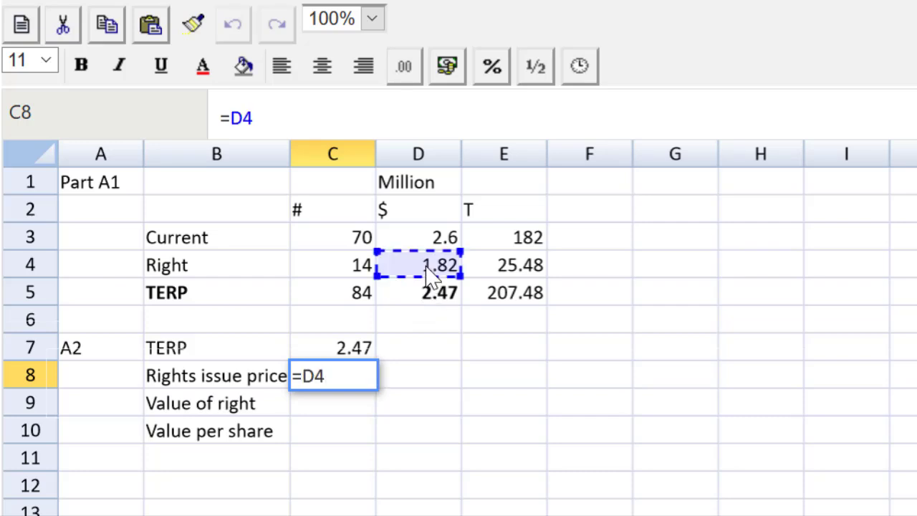
key(Return)
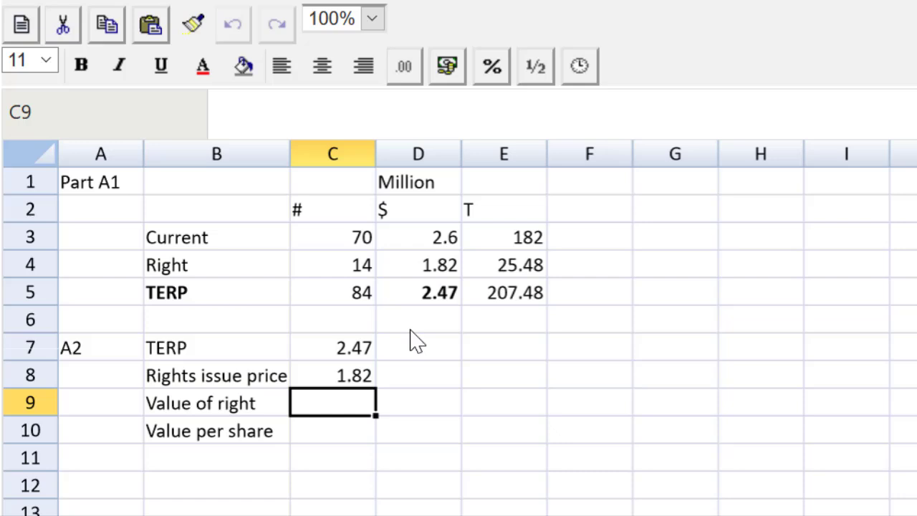
Compute the value of right in C9 as =C7-C8, giving 0.65.
text(=)
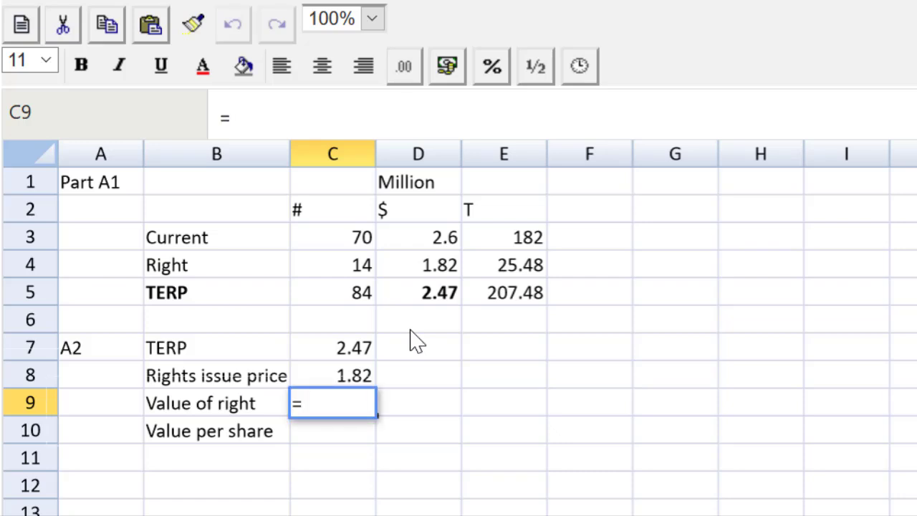
click(339, 351)
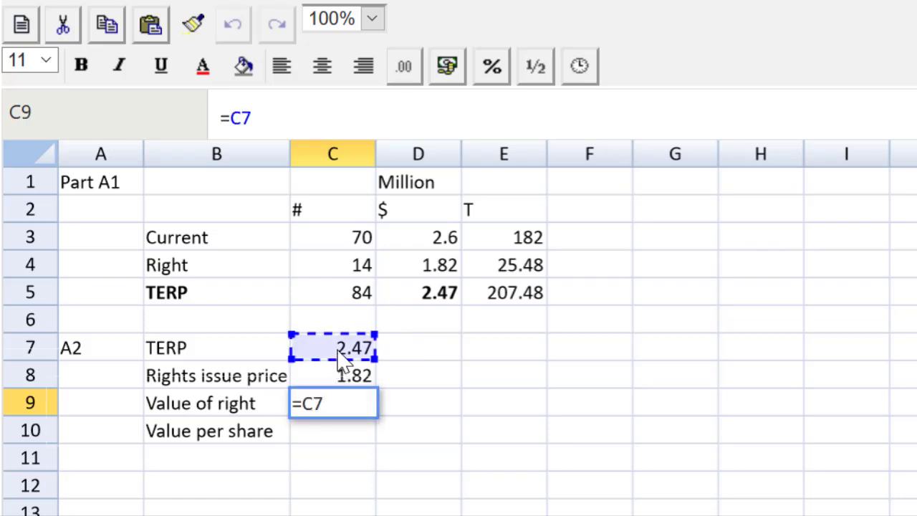
text(-)
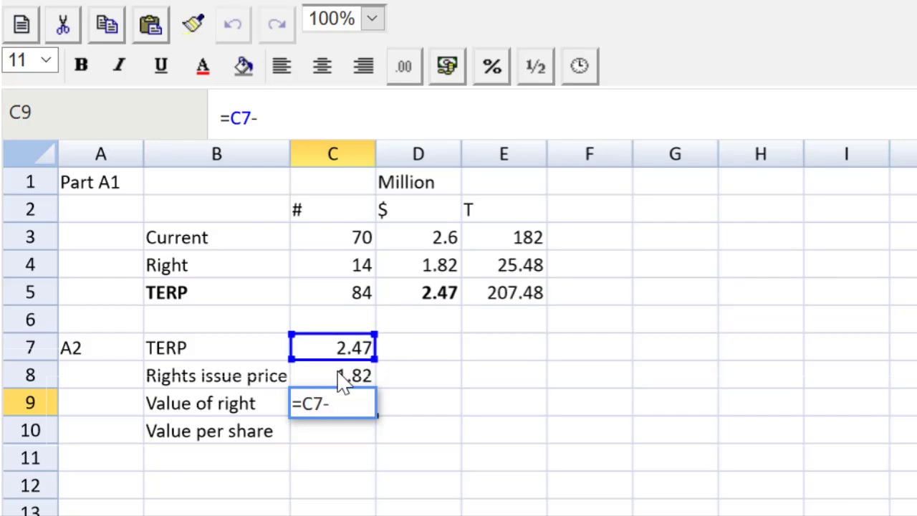
click(343, 380)
key(Return)
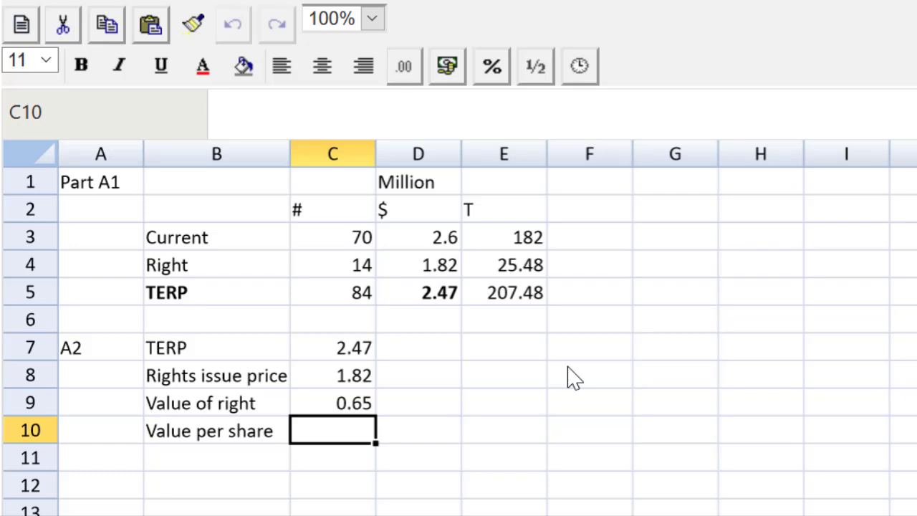
Enter the working heading 'W: ratio of shares' in E7.
scroll(459, 344, down, 2)
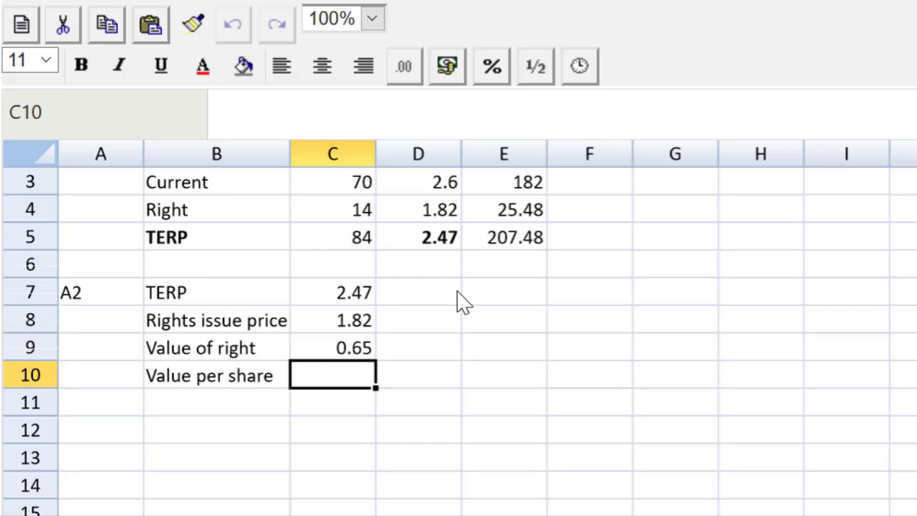
click(467, 294)
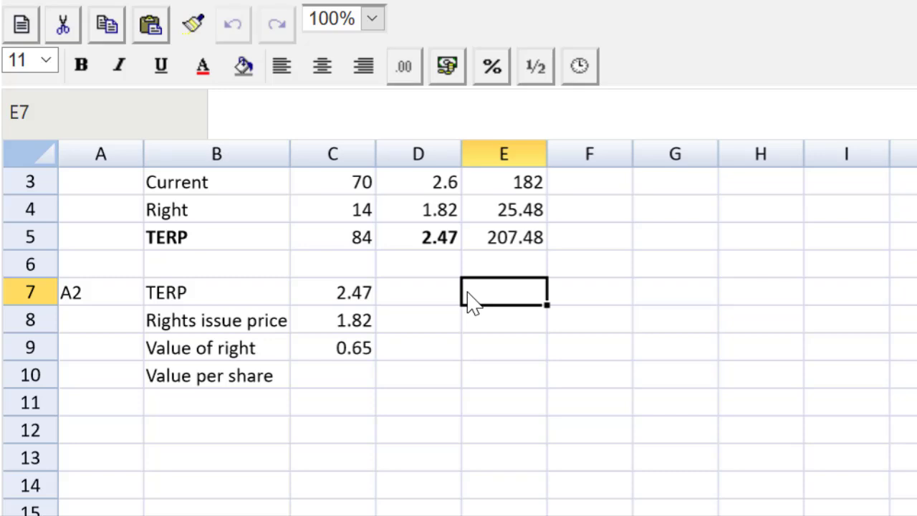
text(W: ra)
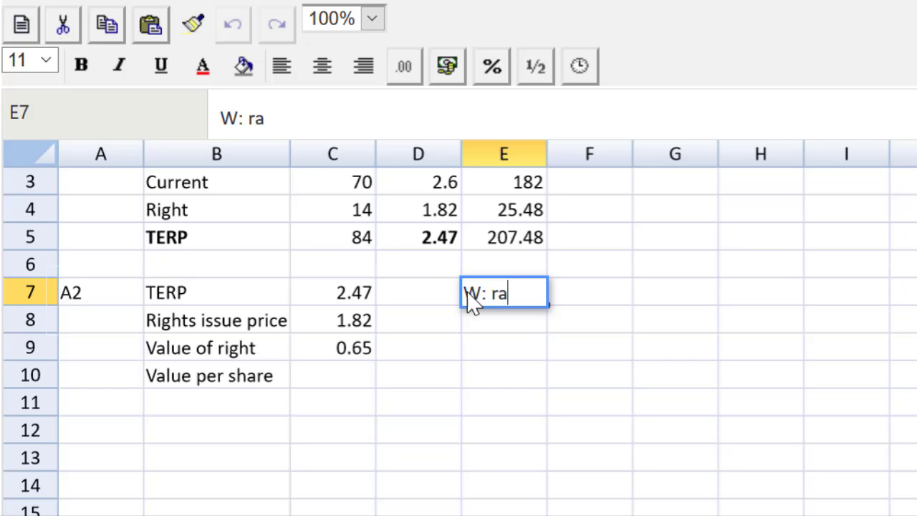
text(tio of )
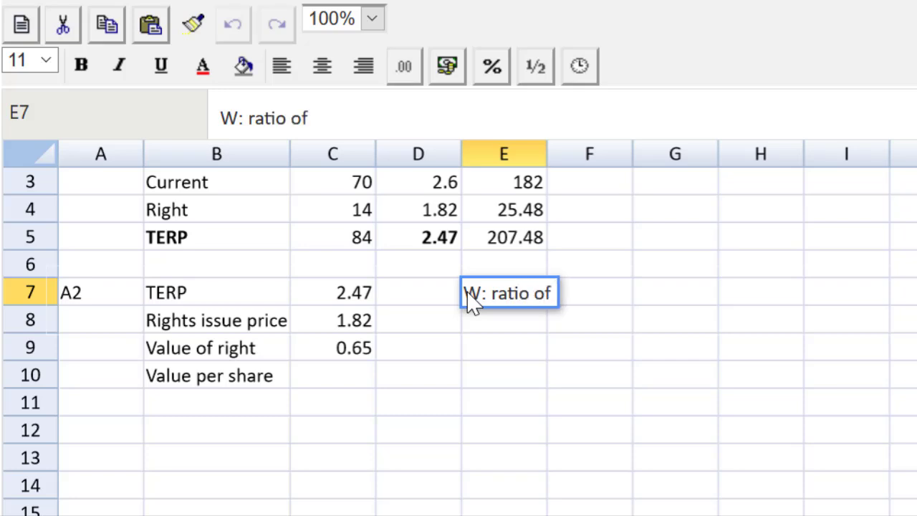
text(shared)
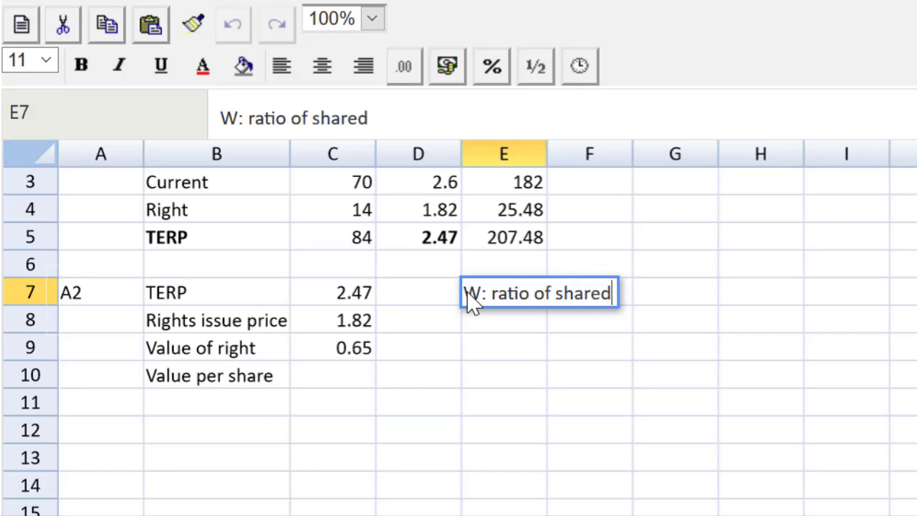
key(BackSpace)
text(s)
key(Return)
key(Return)
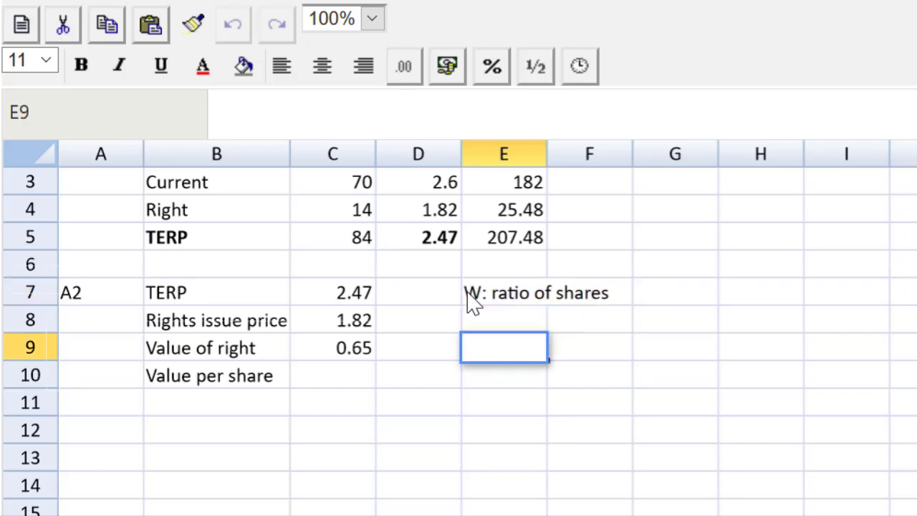
Link the Current and Right labels into E9:E10 with =B3 copied down.
text(=)
click(228, 198)
key(Return)
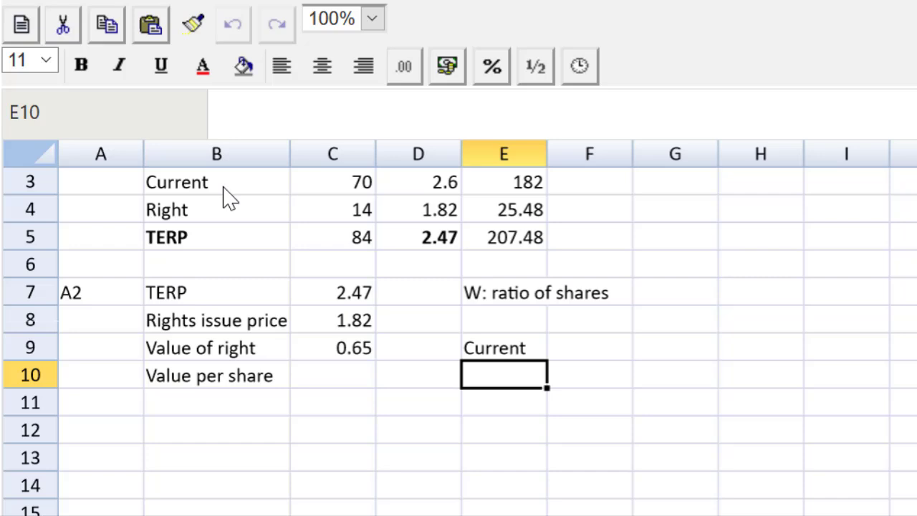
key(Up)
key(ctrl+c)
key(Down)
key(ctrl+v)
Copy the link formula into F9:F10 to pull in share counts 70 and 14.
key(Right)
key(Up)
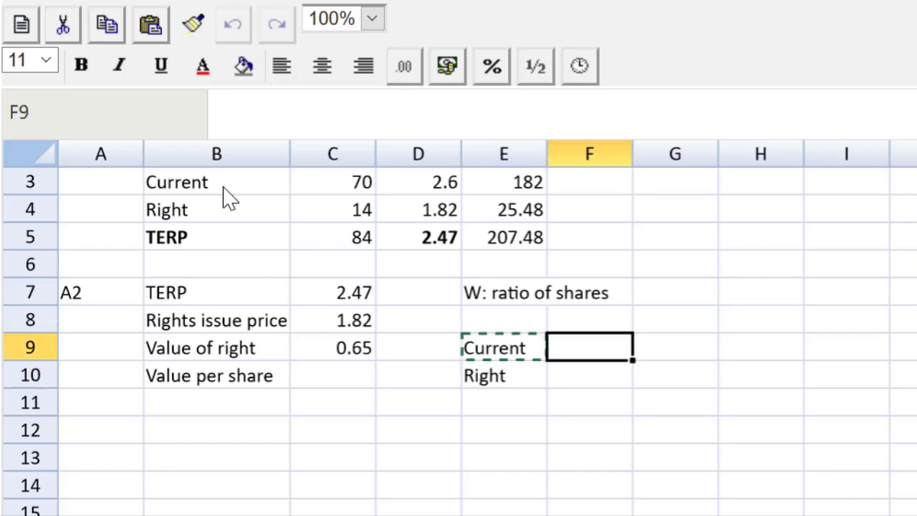
key(Escape)
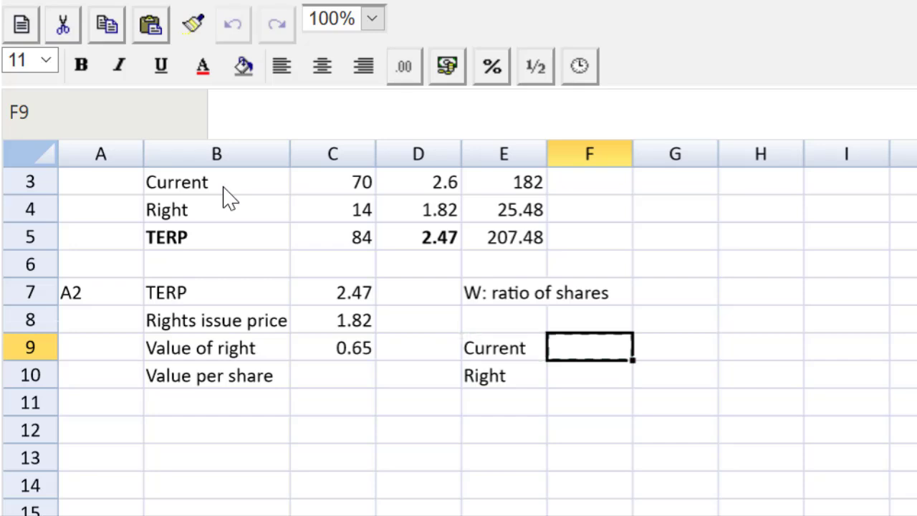
key(ctrl+c)
key(Left)
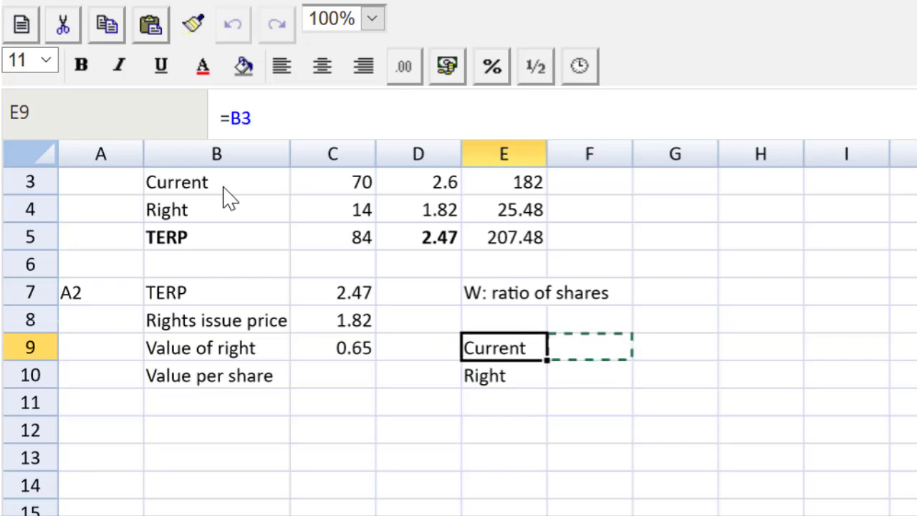
key(ctrl+c)
key(Right)
key(ctrl+v)
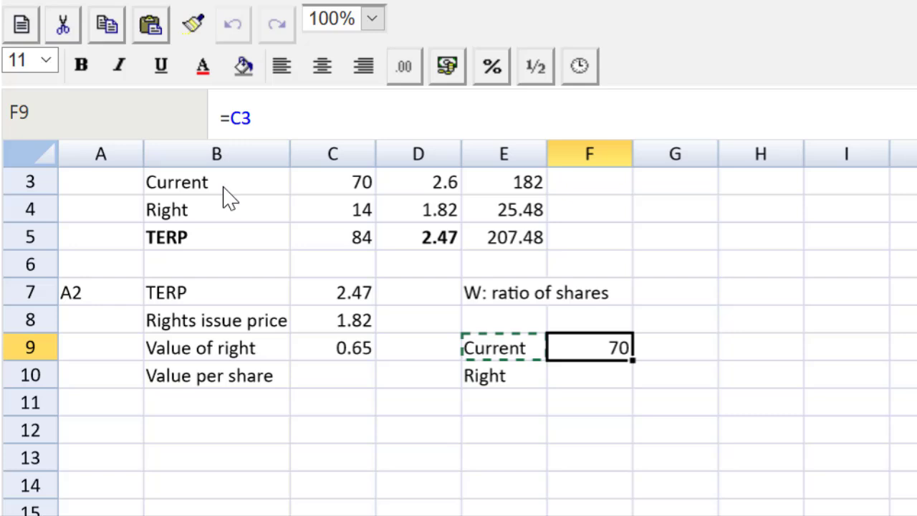
key(Down)
key(ctrl+v)
key(Right)
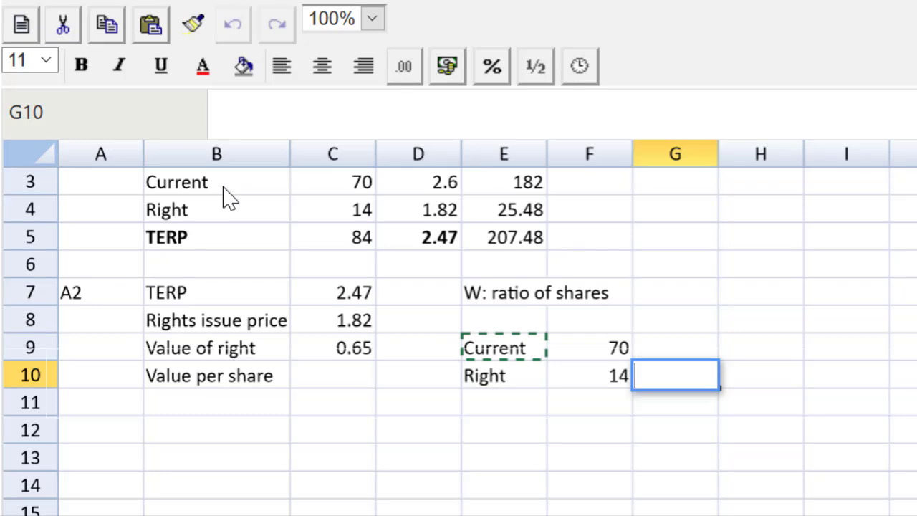
Enter 1 in G10 and the ratio =F9/F10 in G9, giving 5.
text(1)
key(Up)
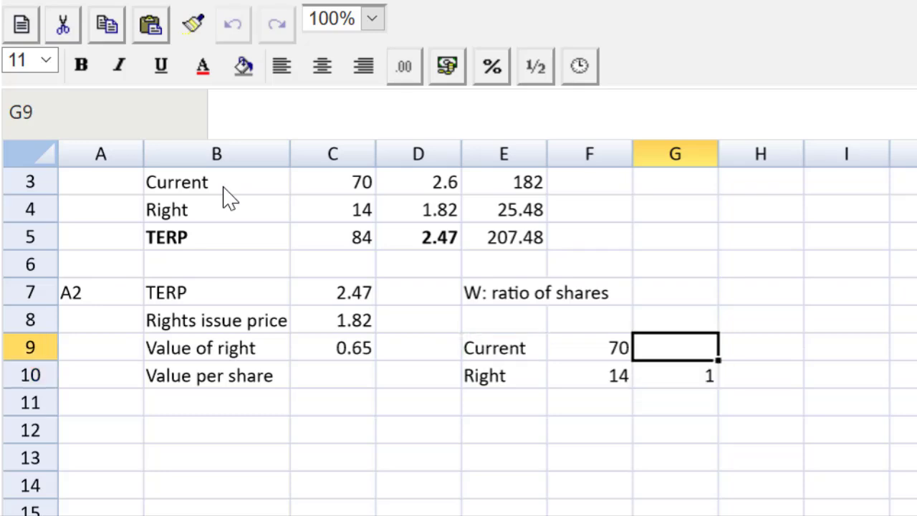
text(=)
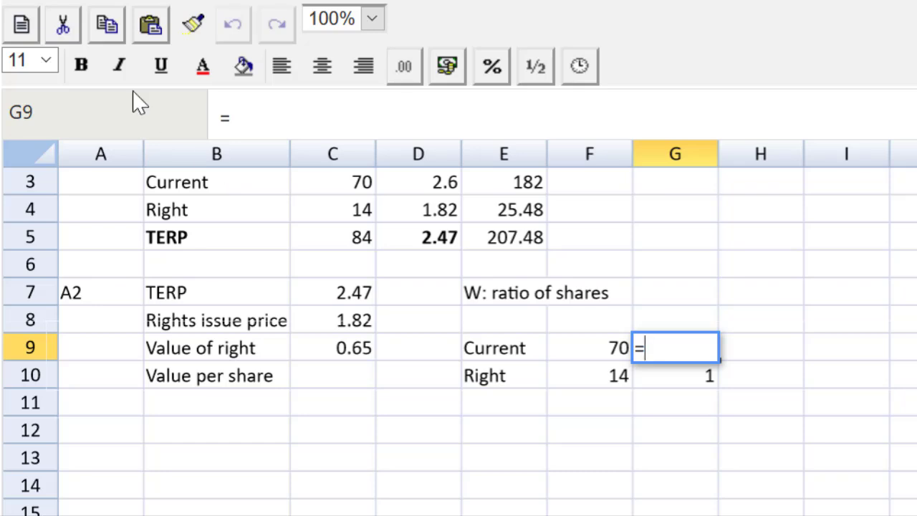
click(595, 349)
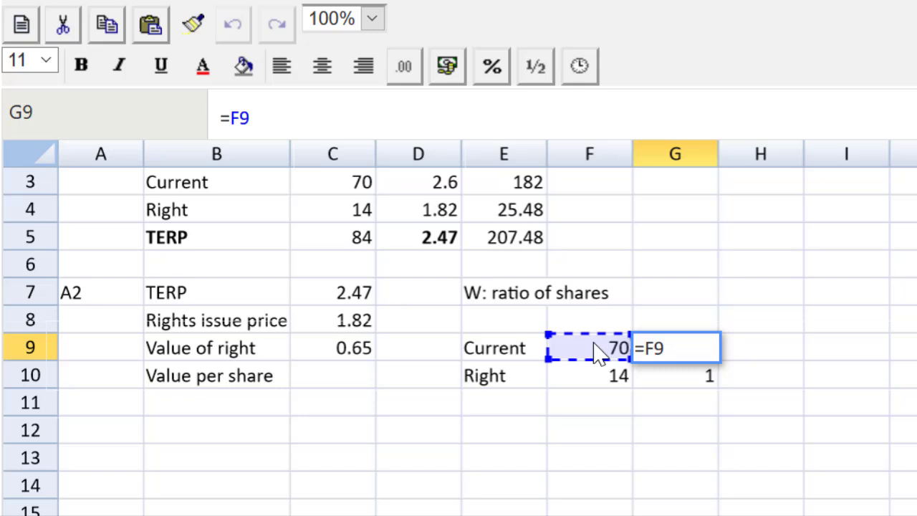
text(/)
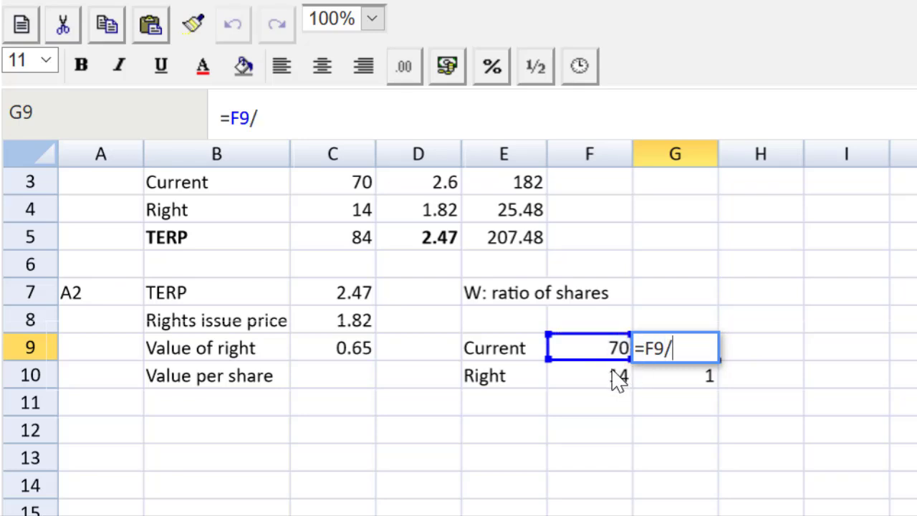
click(612, 380)
key(Return)
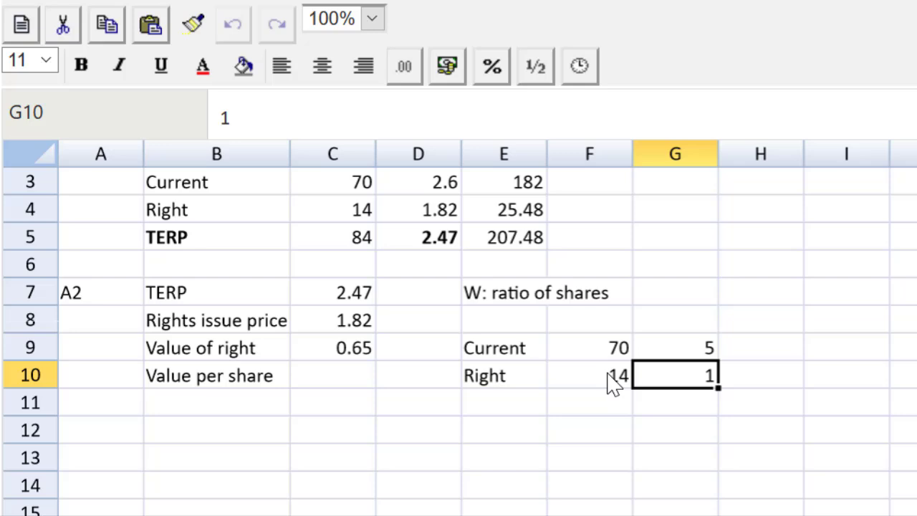
click(676, 353)
Compute the value per share in C10 as =C9/G9, giving 0.13.
click(319, 387)
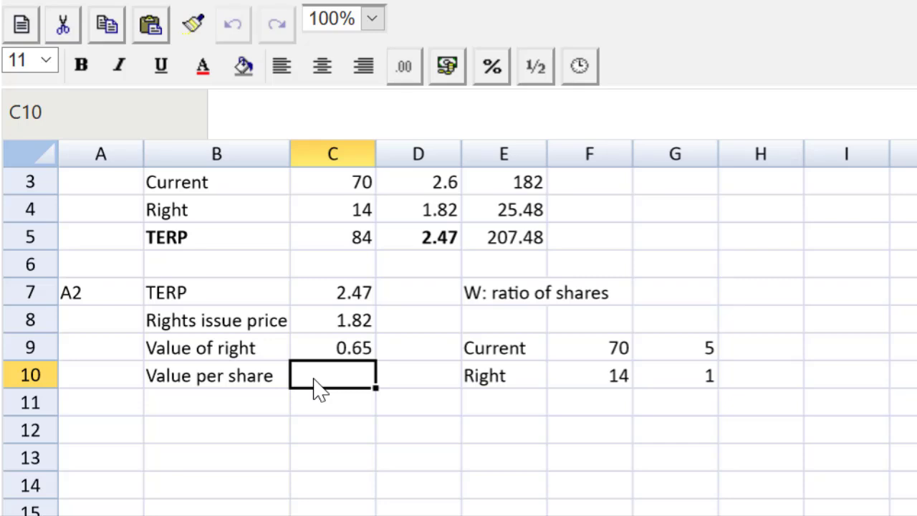
text(=)
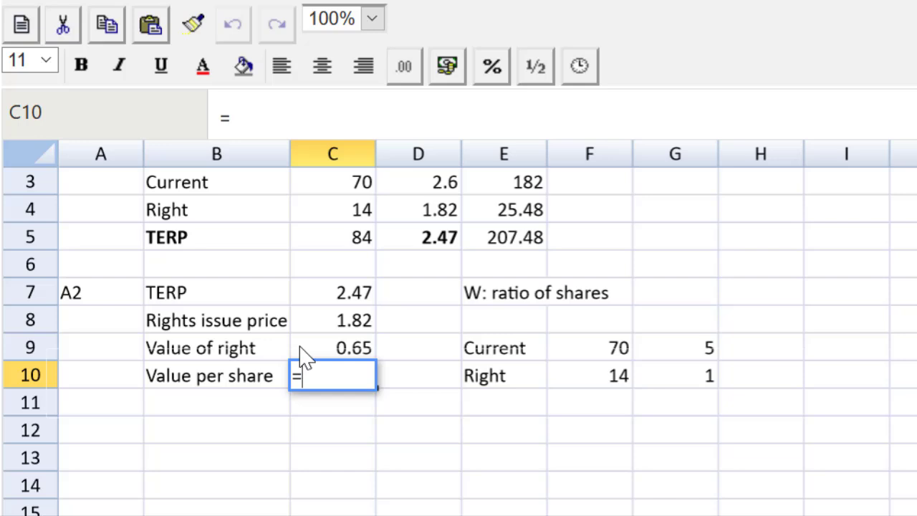
click(322, 351)
text(/)
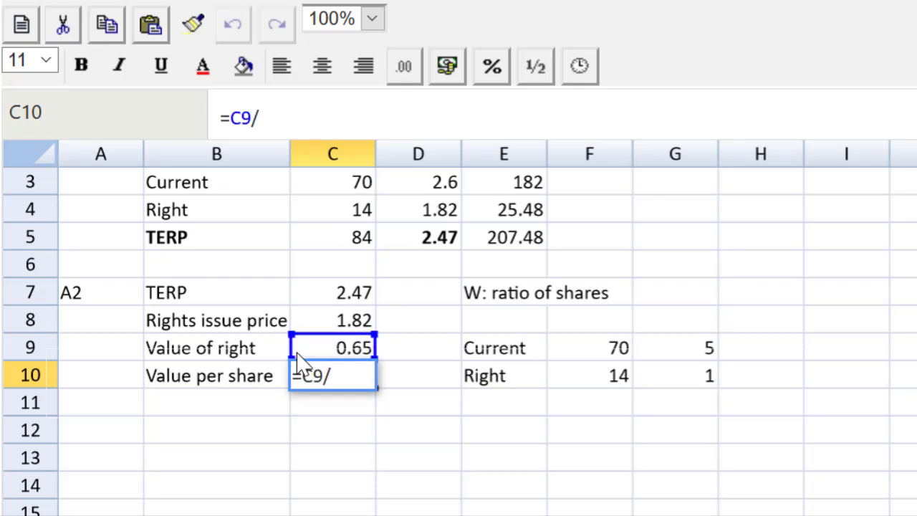
click(686, 350)
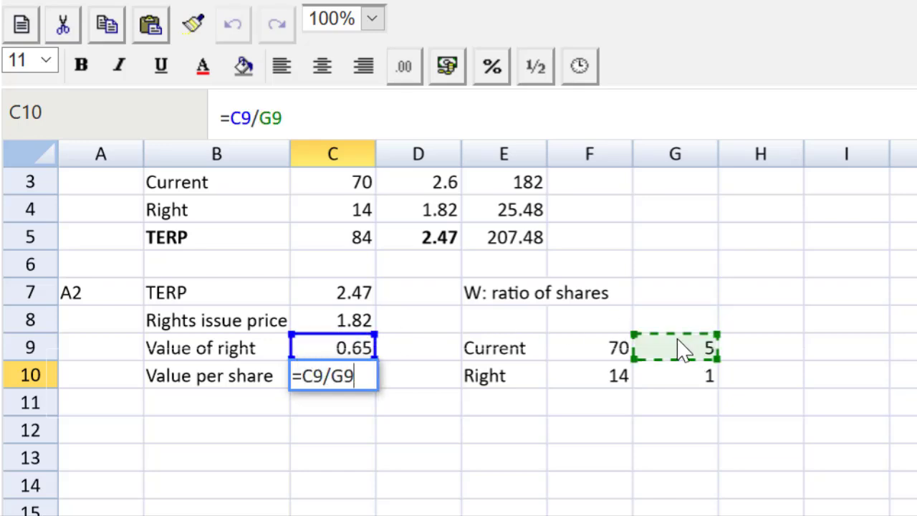
key(Return)
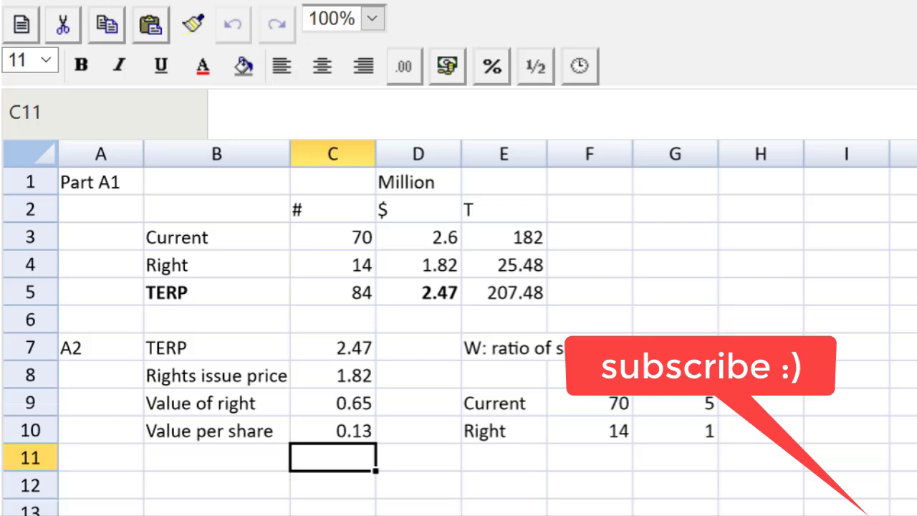
Add a 'Part B' heading with 'Debt' and 'Equity' column headers.
scroll(359, 344, down, 1)
scroll(358, 344, down, 3)
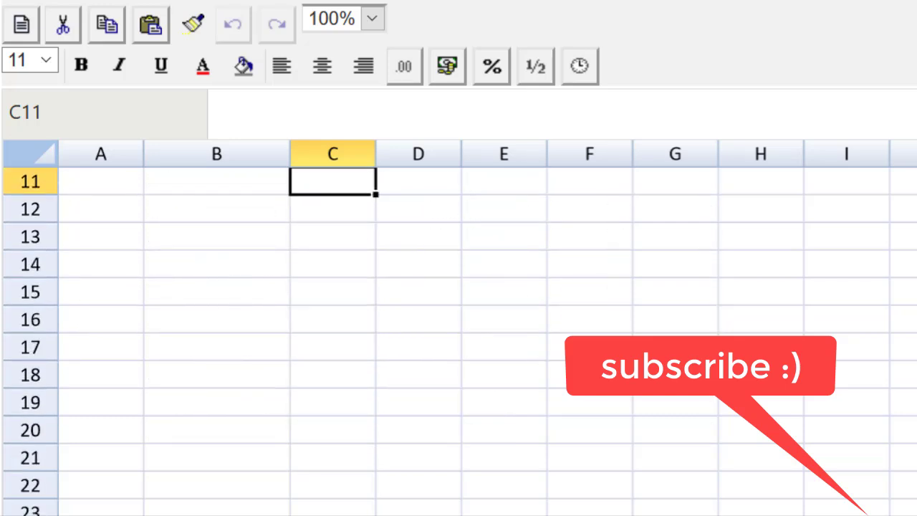
click(115, 205)
text(PARt)
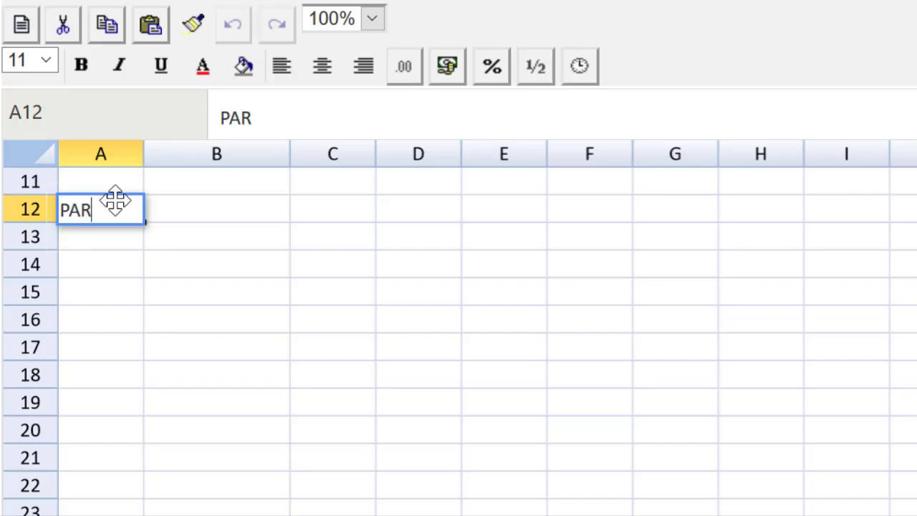
key(BackSpace)
key(BackSpace)
key(BackSpace)
text(art)
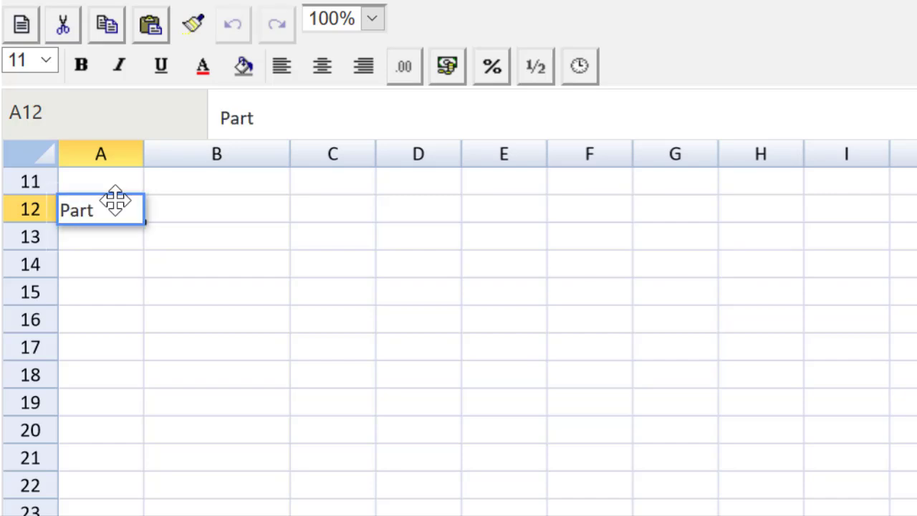
text( B)
key(Tab)
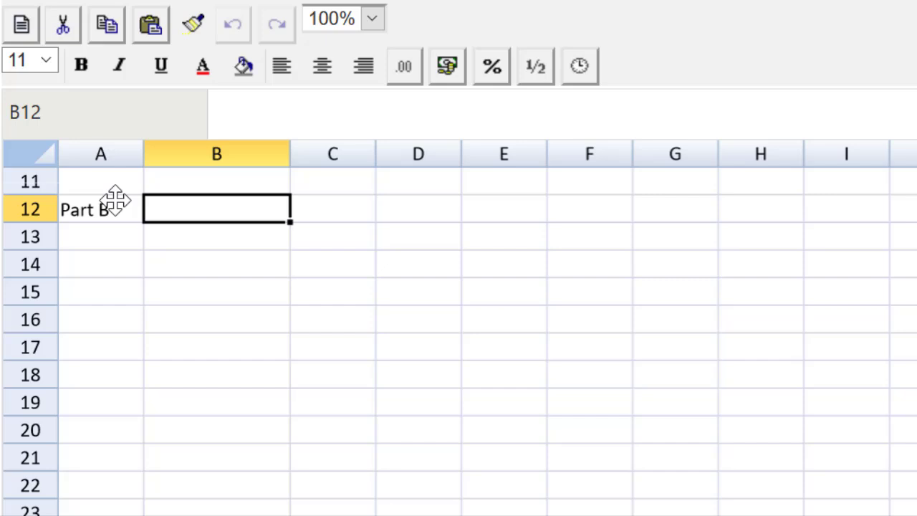
key(Tab)
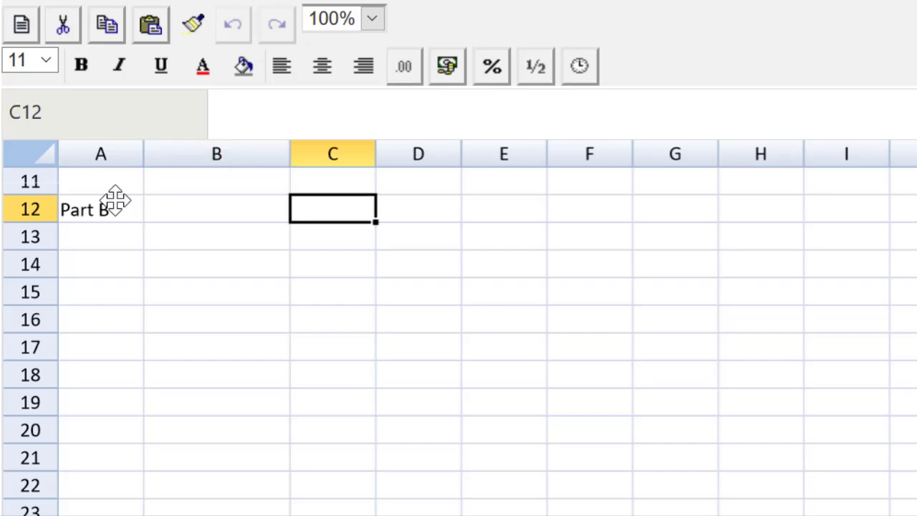
text(Debt)
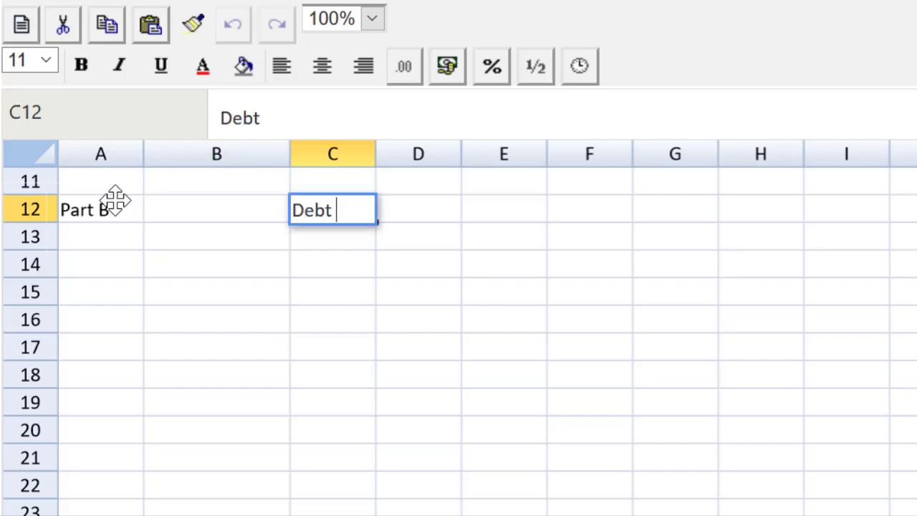
key(Tab)
text(Equity)
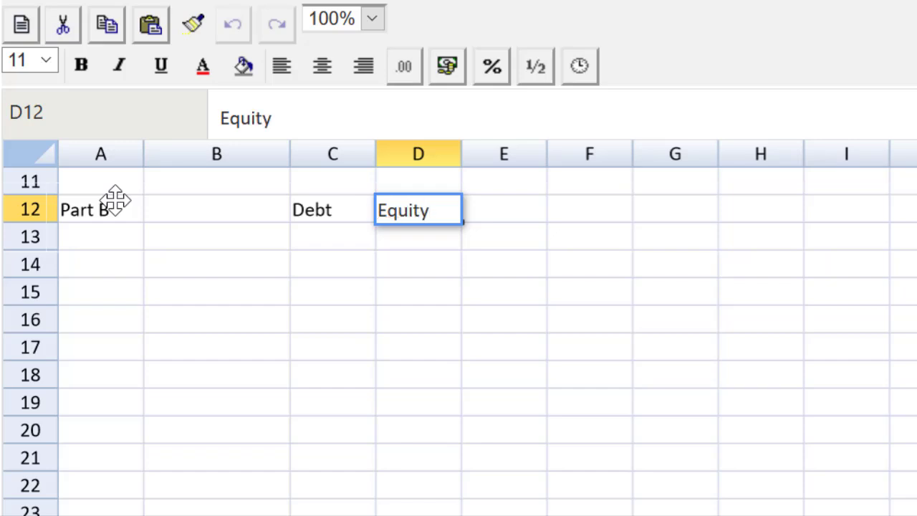
key(Return)
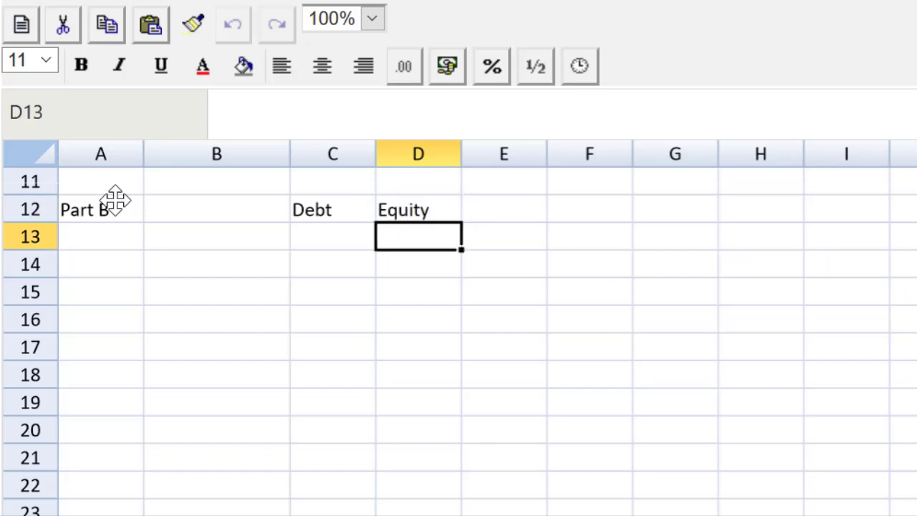
Label the row 'current PAT' and enter 16.56 under both Debt and Equity.
key(Left)
key(Left)
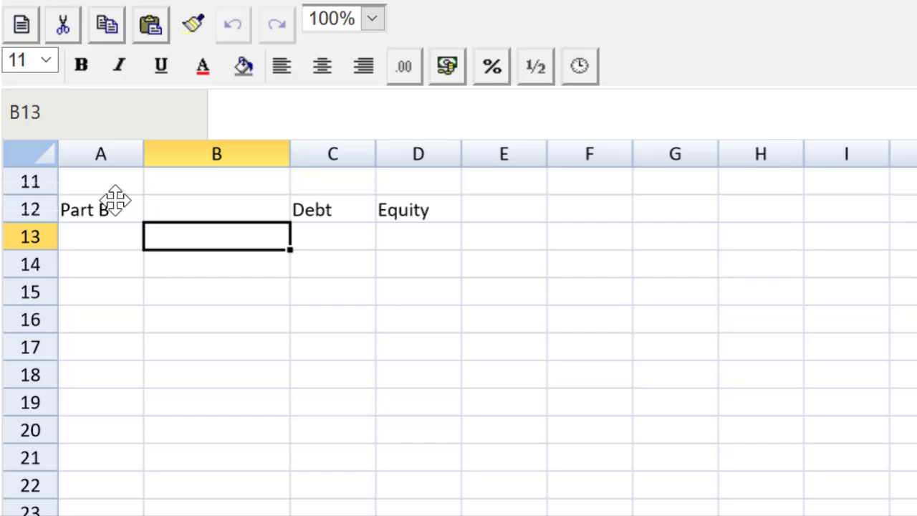
text(current PAT)
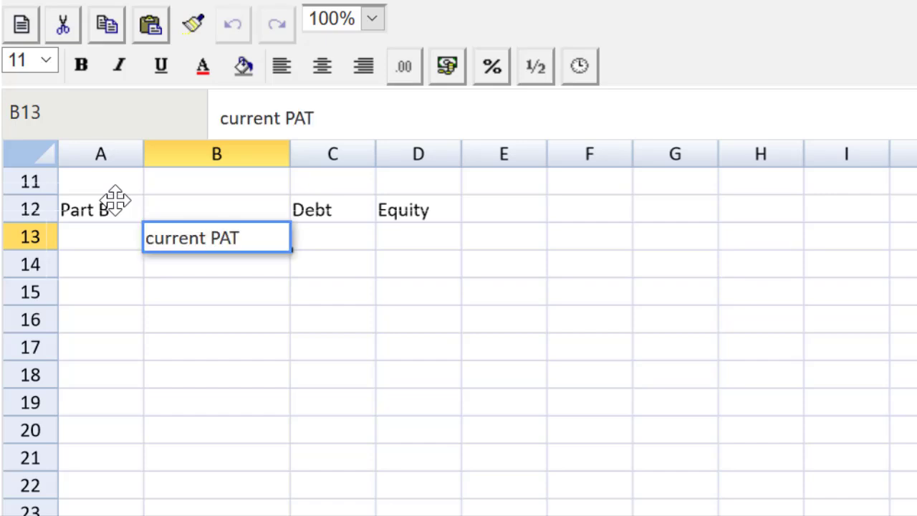
key(Tab)
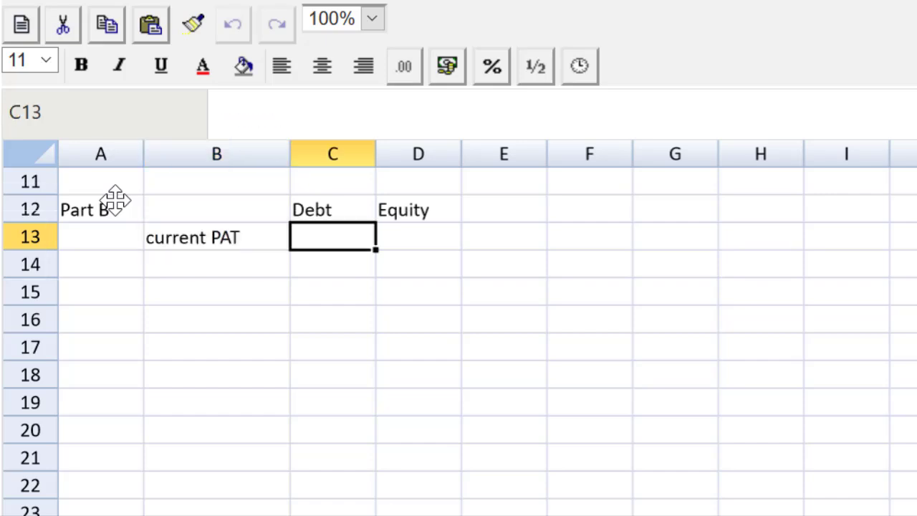
text(16)
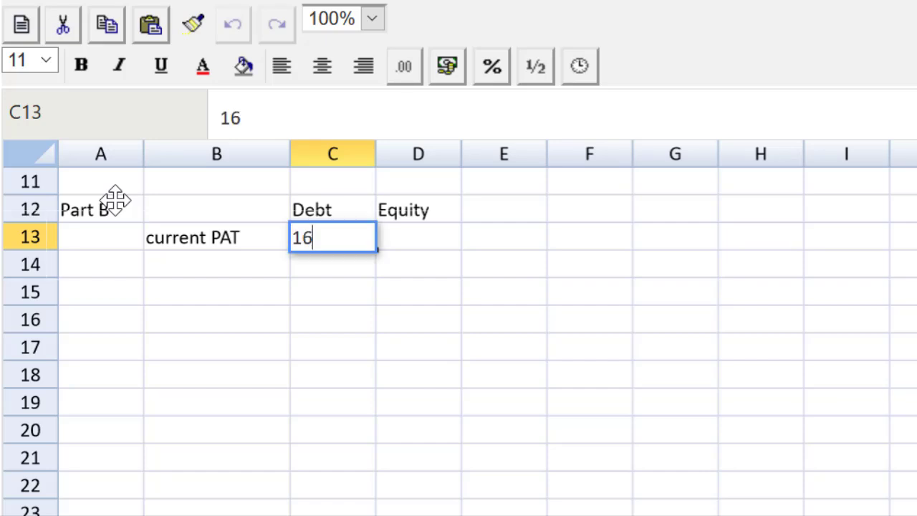
text(.56)
key(Return)
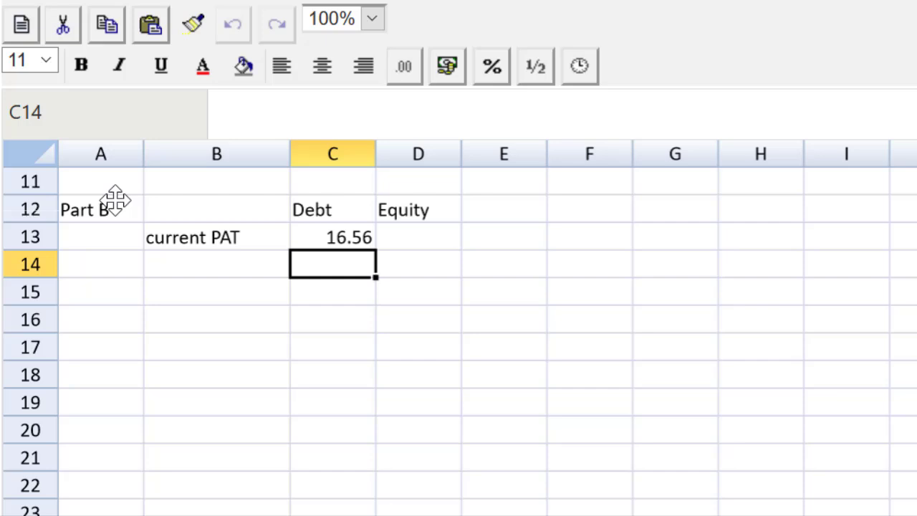
key(Up)
key(ctrl+c)
key(Right)
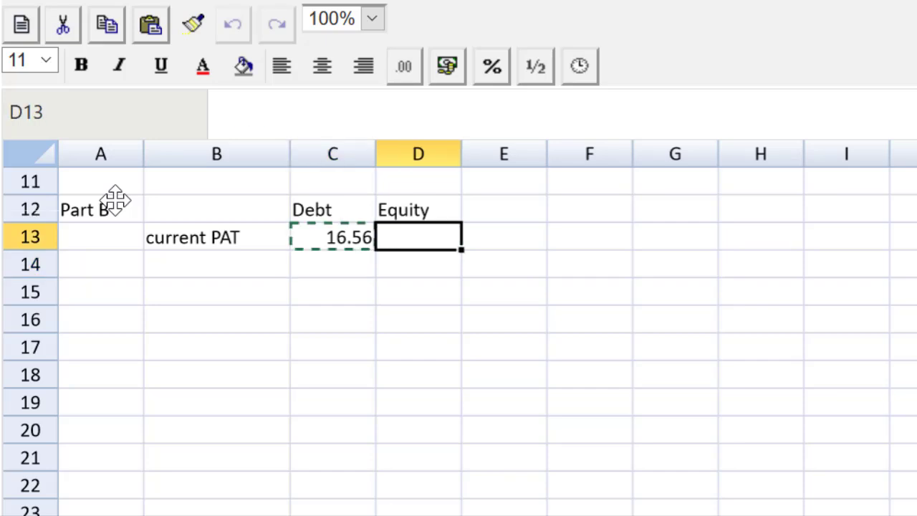
key(ctrl+v)
key(Down)
Add an 'additional operating profit' row with 4.5 under Debt and Equity.
key(Left)
key(Left)
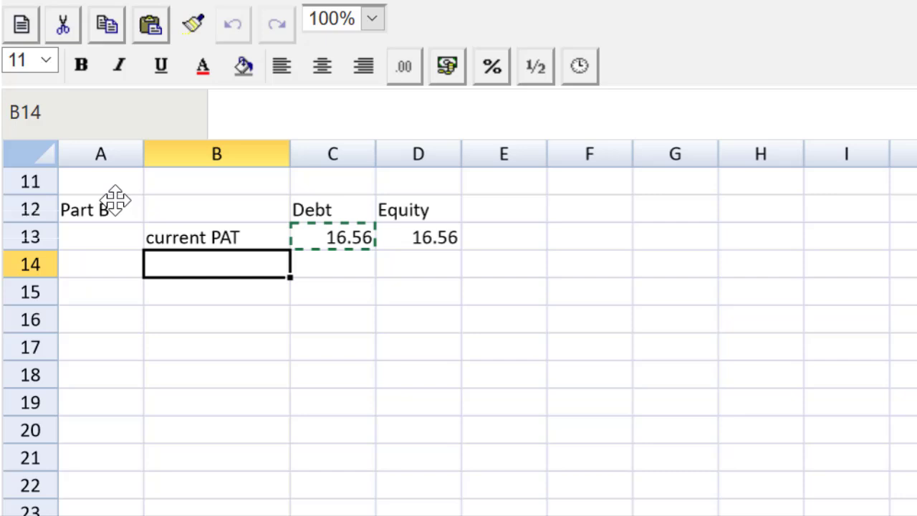
text(additio)
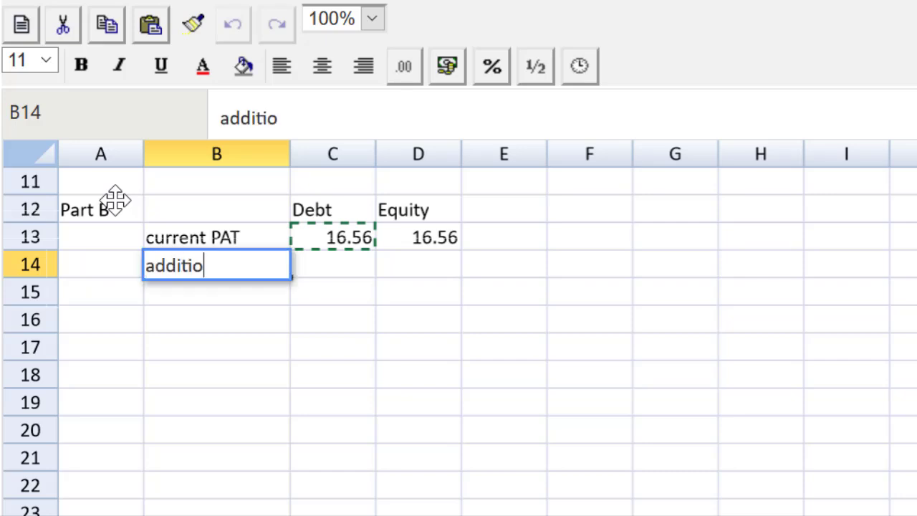
text(nal operati)
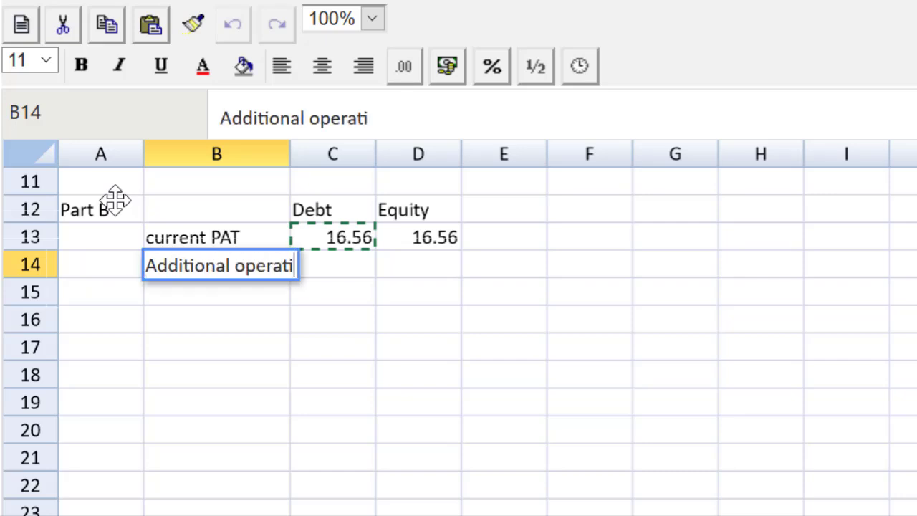
text(ng profit)
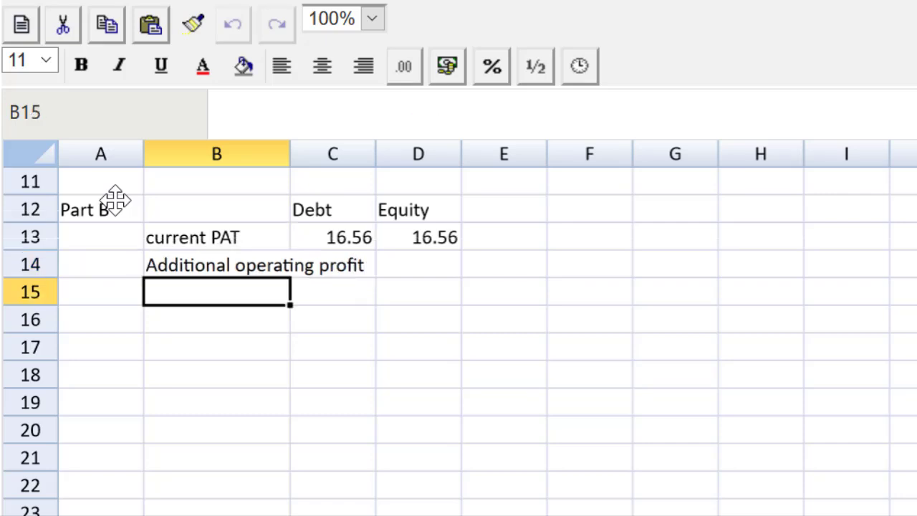
click(378, 269)
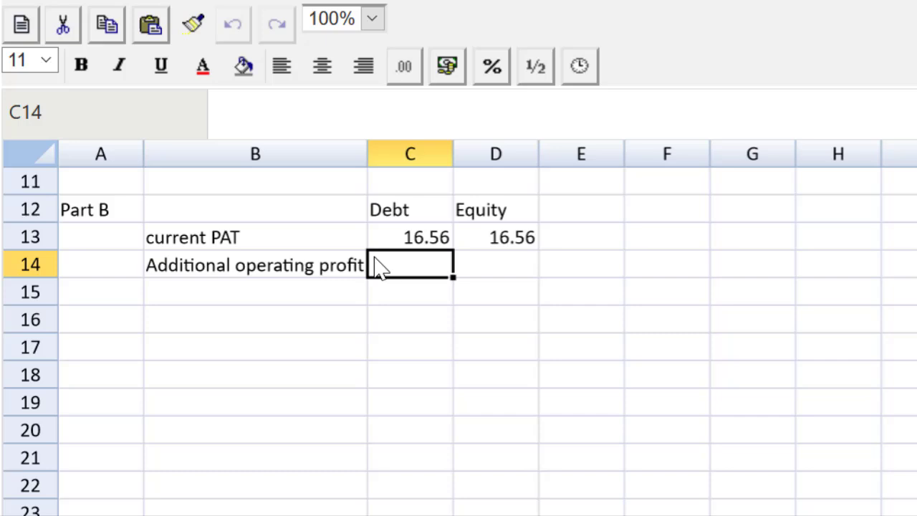
text(4.5)
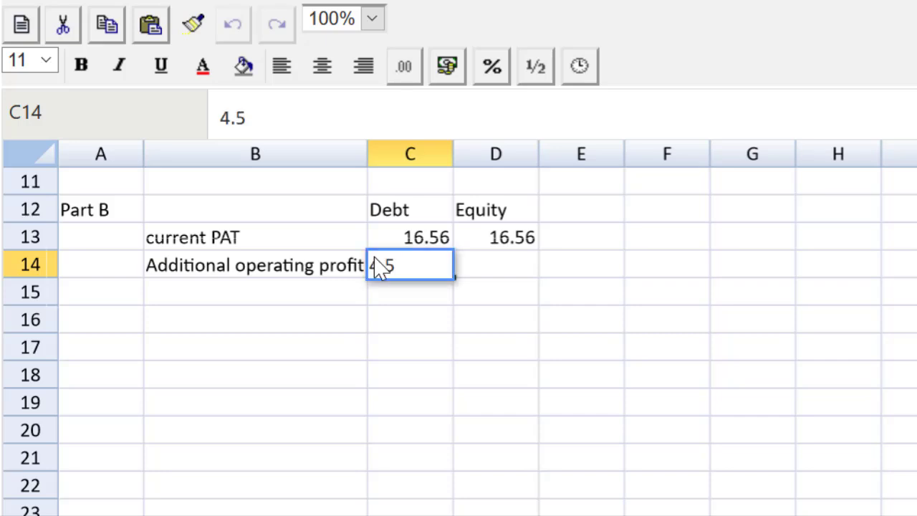
key(Tab)
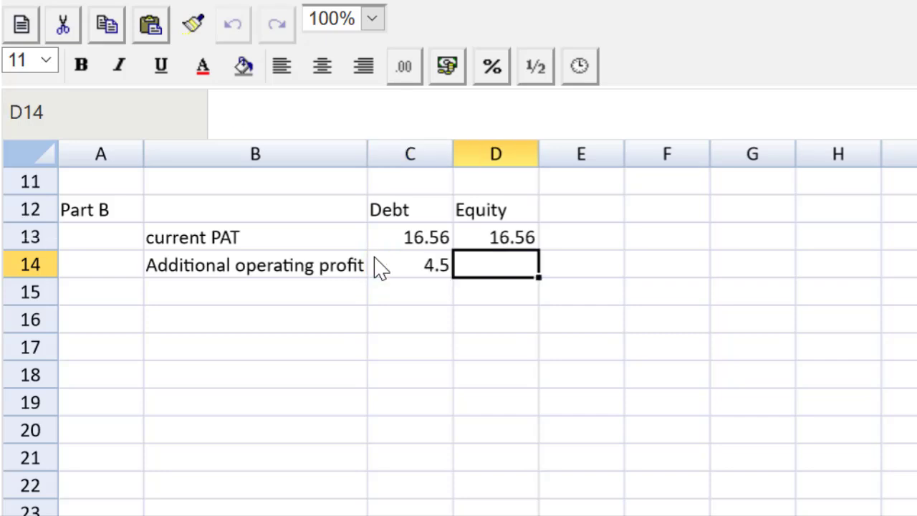
text(4.5)
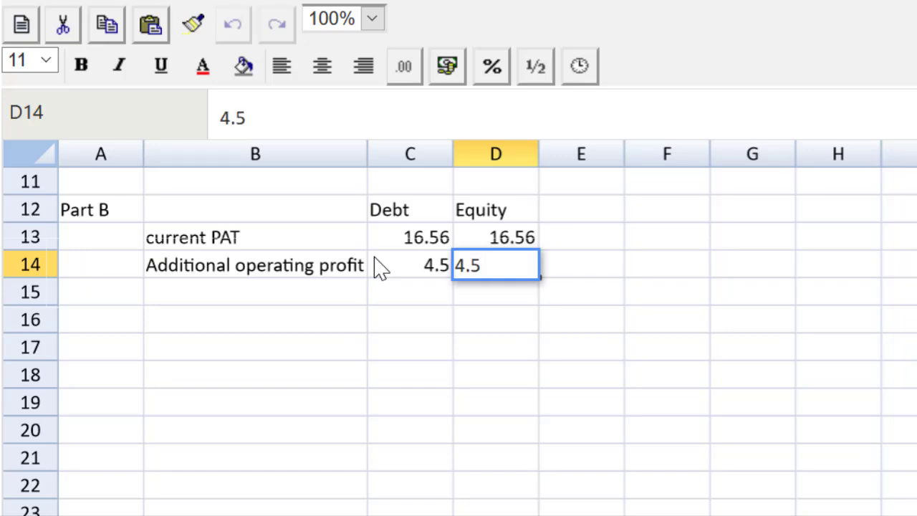
key(Return)
key(Left)
key(Left)
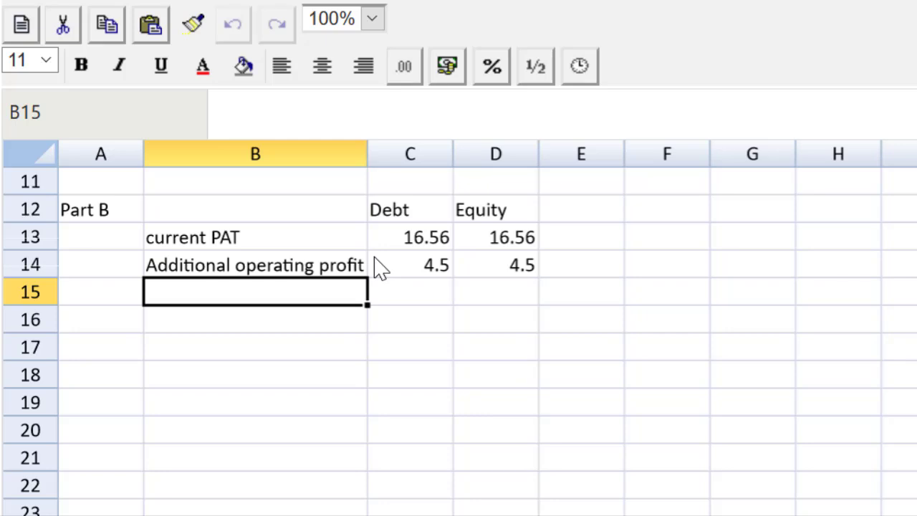
Add row labels 'Interest', 'Tax on additional profit' and 'PAT' below the profit rows.
double_click(301, 295)
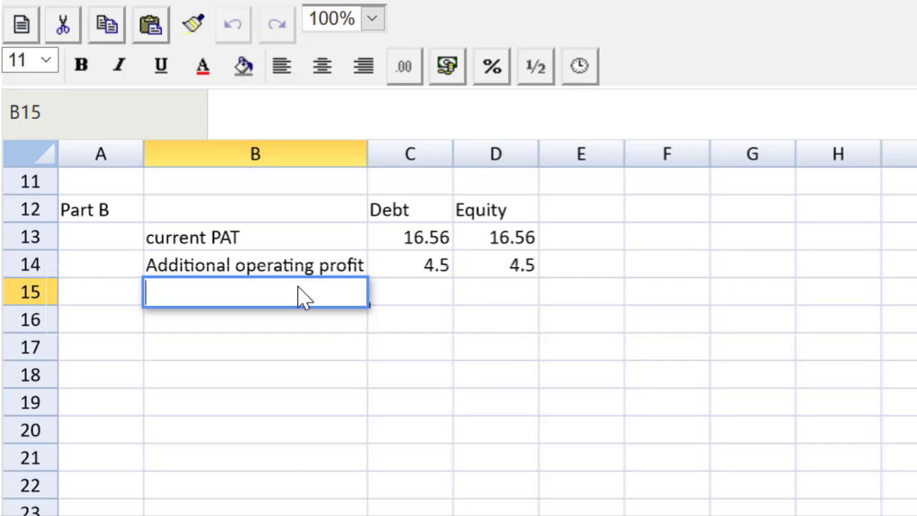
text(Interest)
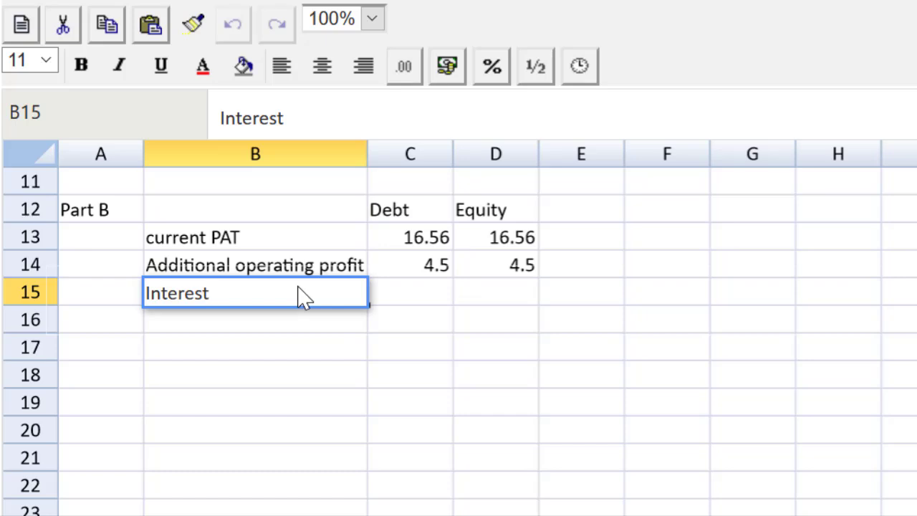
key(Return)
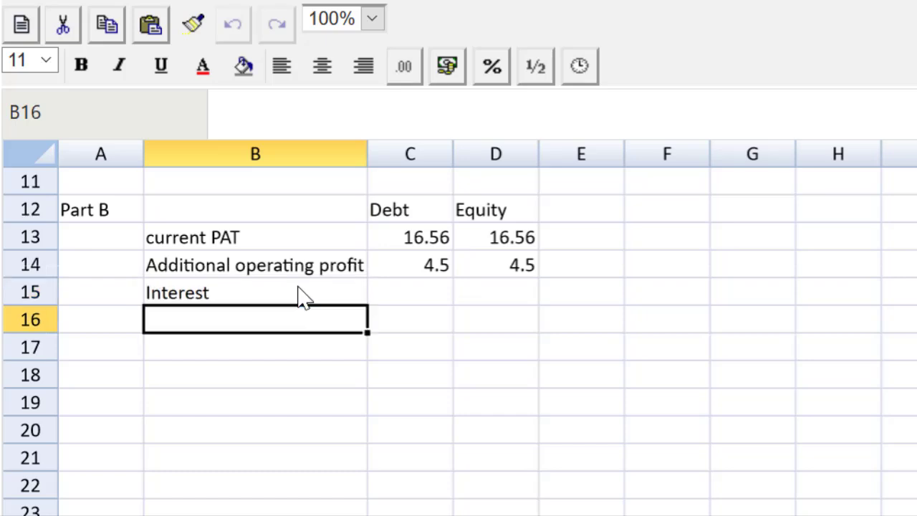
text(Tax)
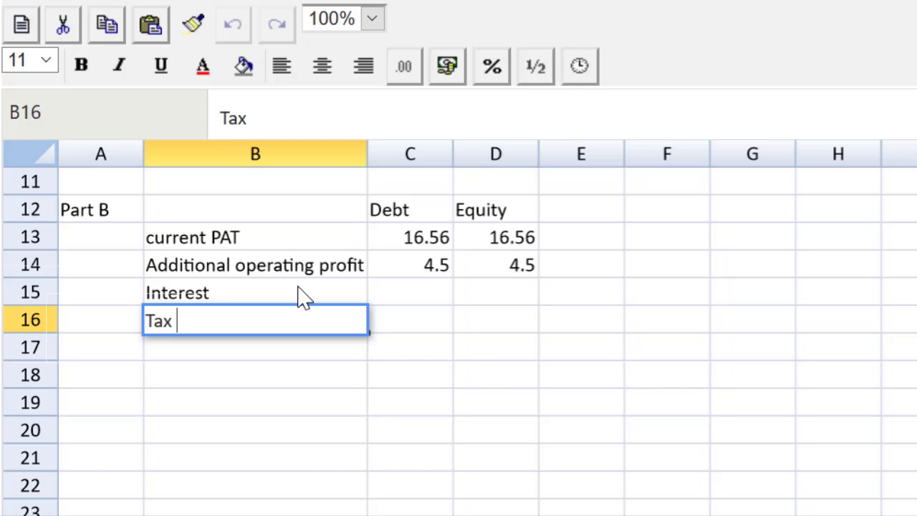
text( on addtio)
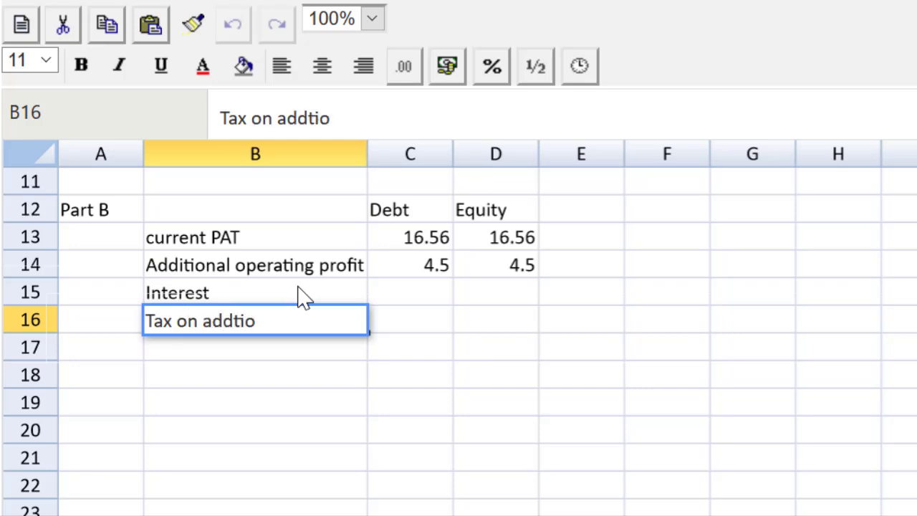
key(BackSpace)
key(BackSpace)
text(tional profit)
key(Return)
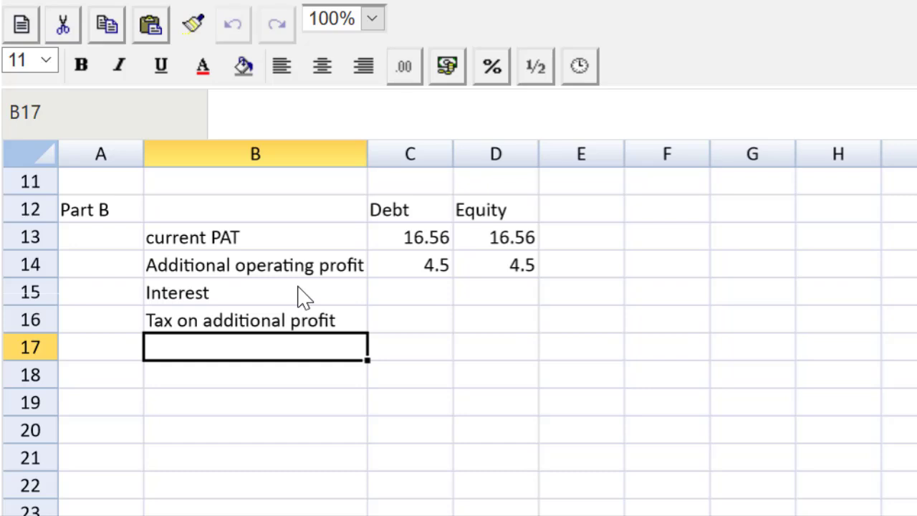
text(PAT)
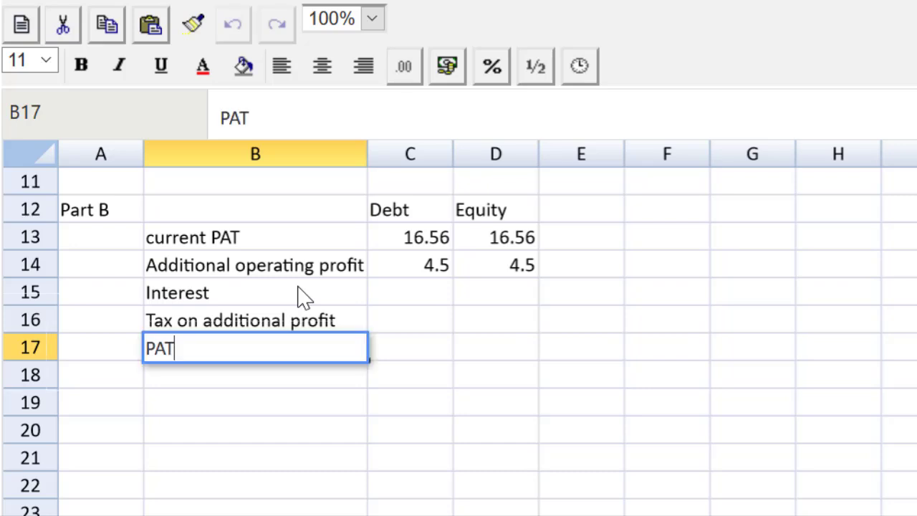
key(Return)
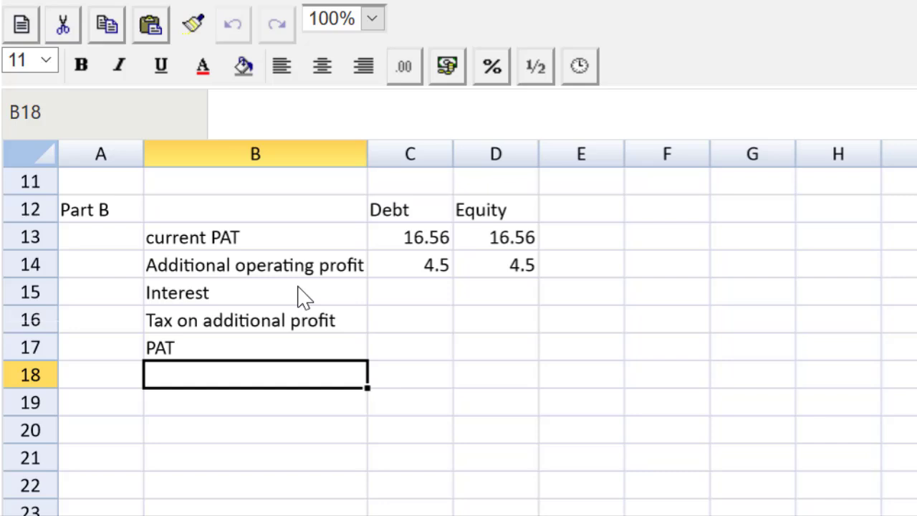
Add row labels '# shares', 'EPS' and 'Share price @ PE Ratio 11'.
text(#)
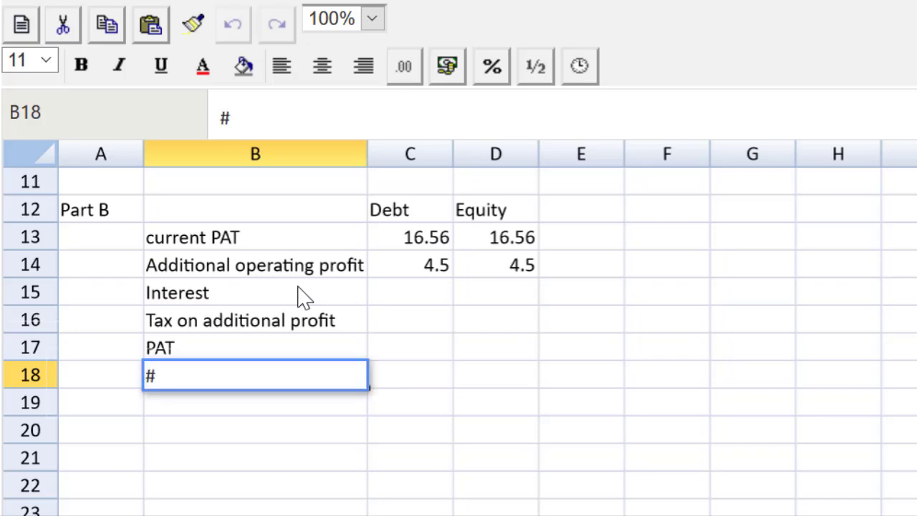
text( shares)
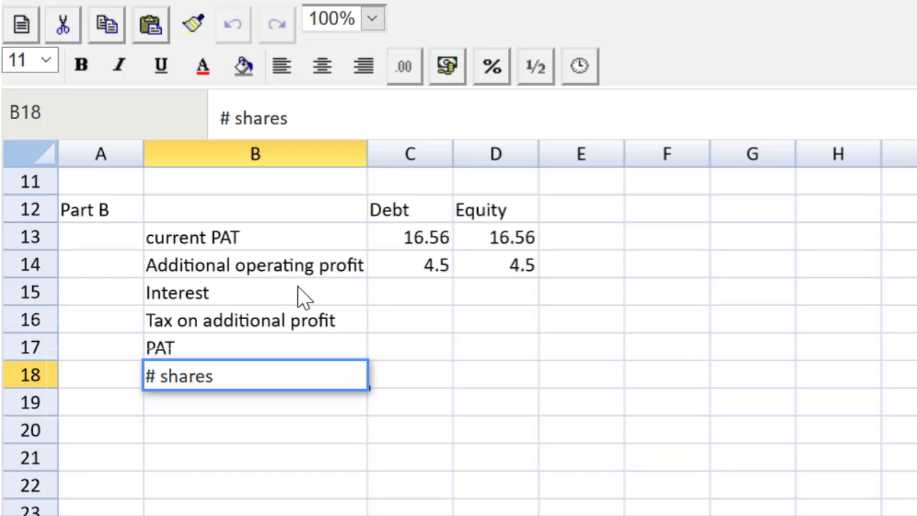
key(Return)
text(EPS)
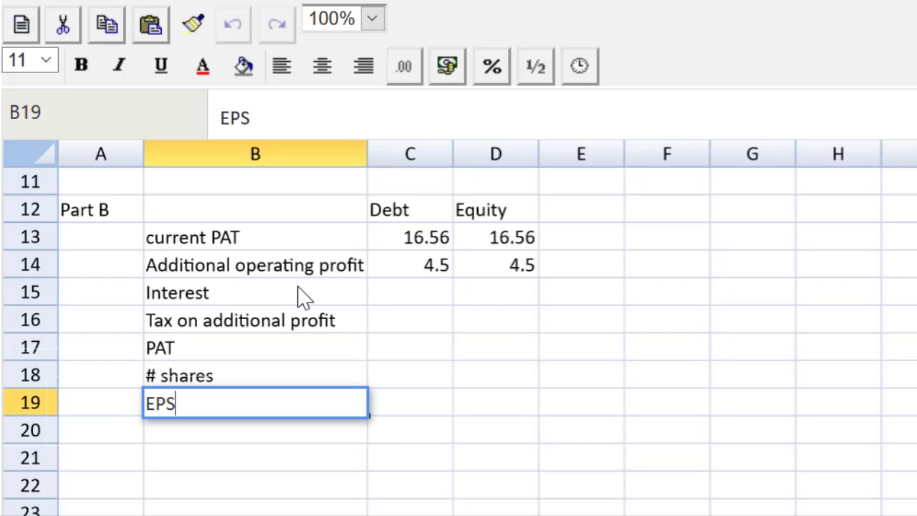
key(Return)
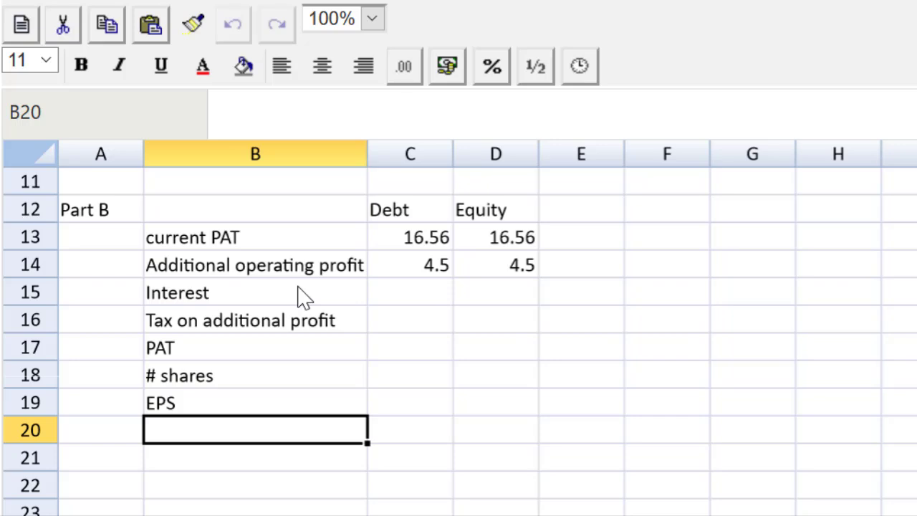
text(Share price)
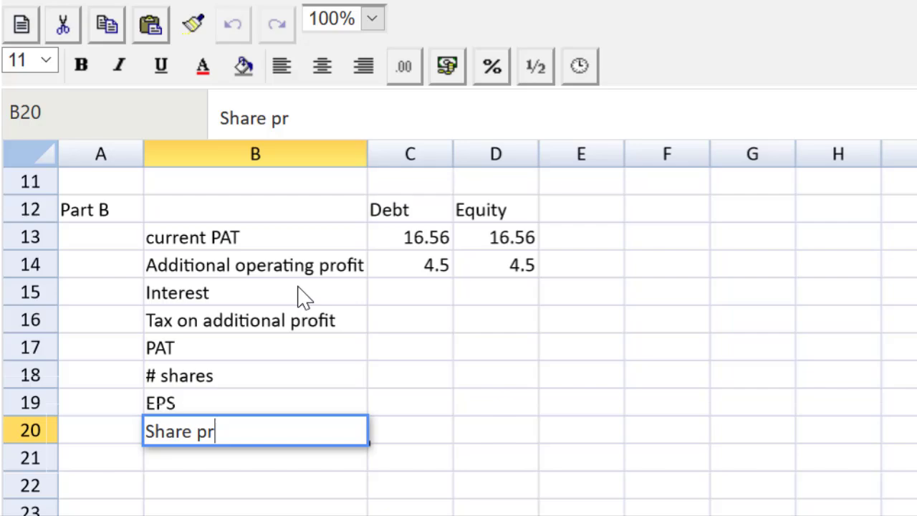
text( @ PEW)
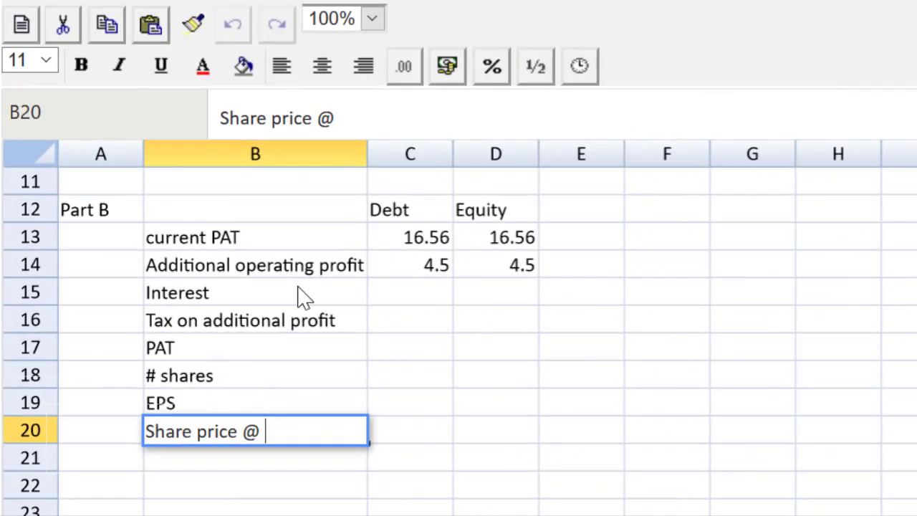
key(BackSpace)
key(BackSpace)
text(Ratio 11)
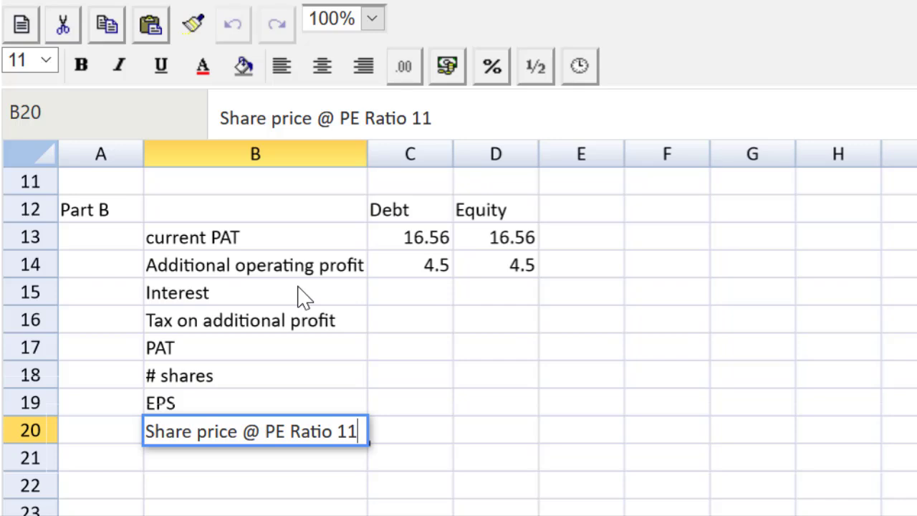
Enter Debt interest in C15 as =-0.06*25.48.
click(390, 302)
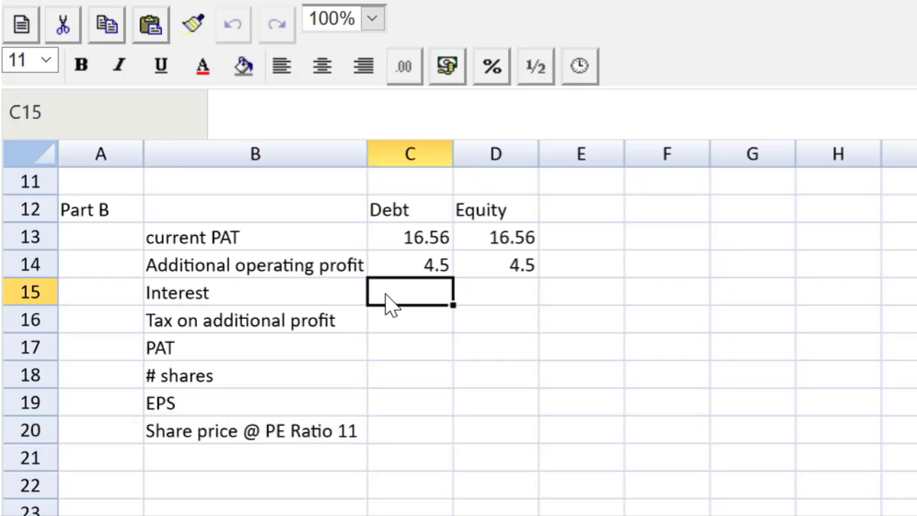
text(=)
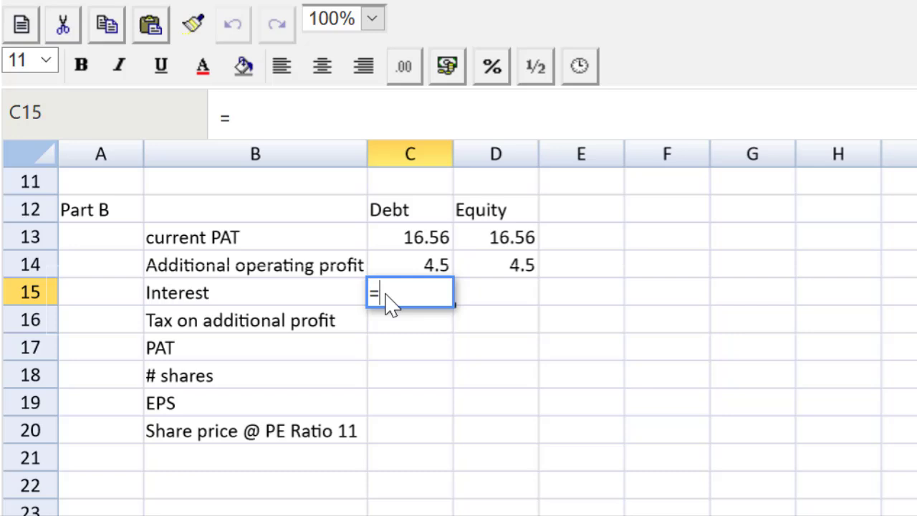
key(Escape)
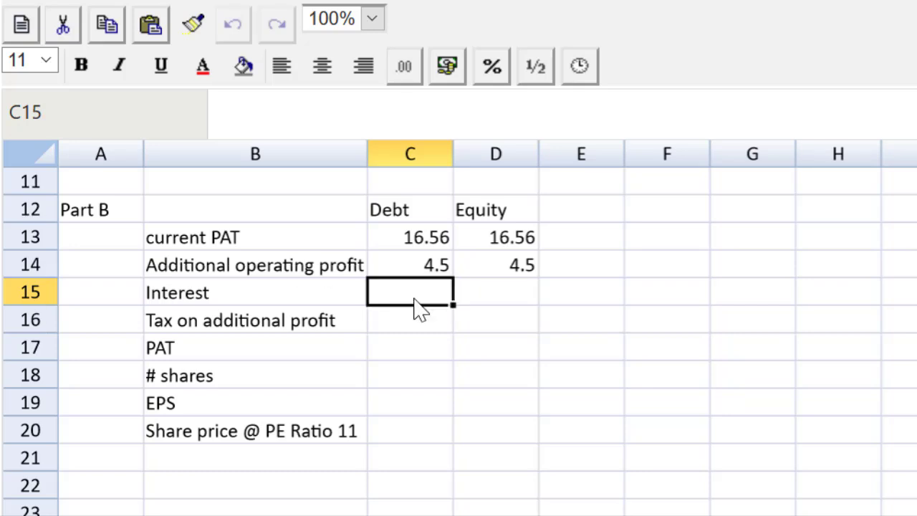
text(=)
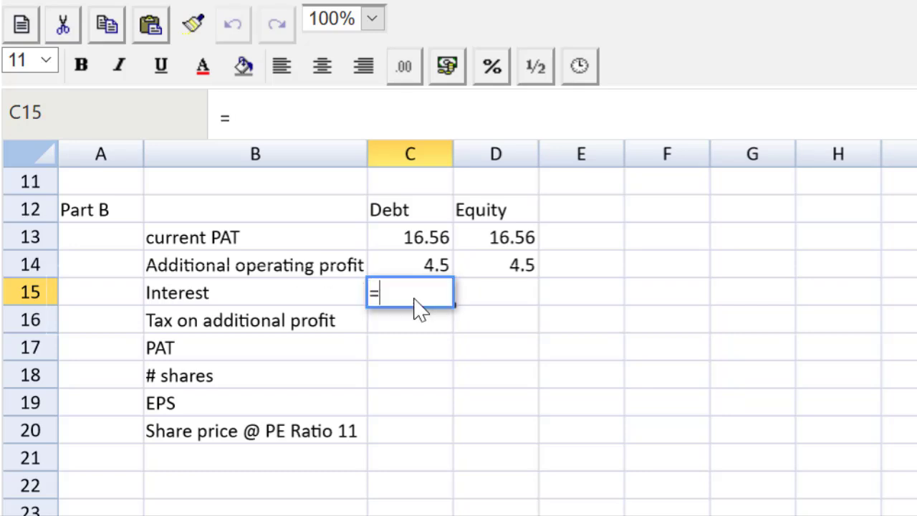
text(-0.06)
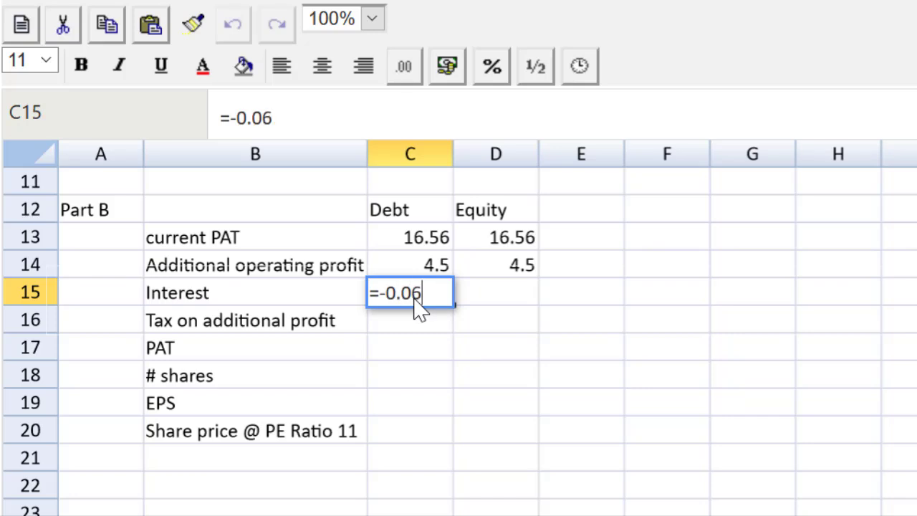
text(*25.4)
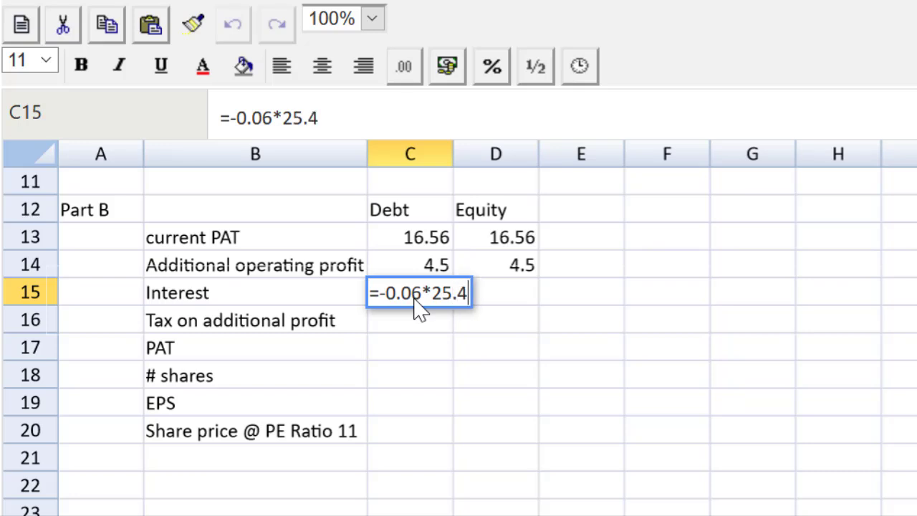
text(8)
key(Return)
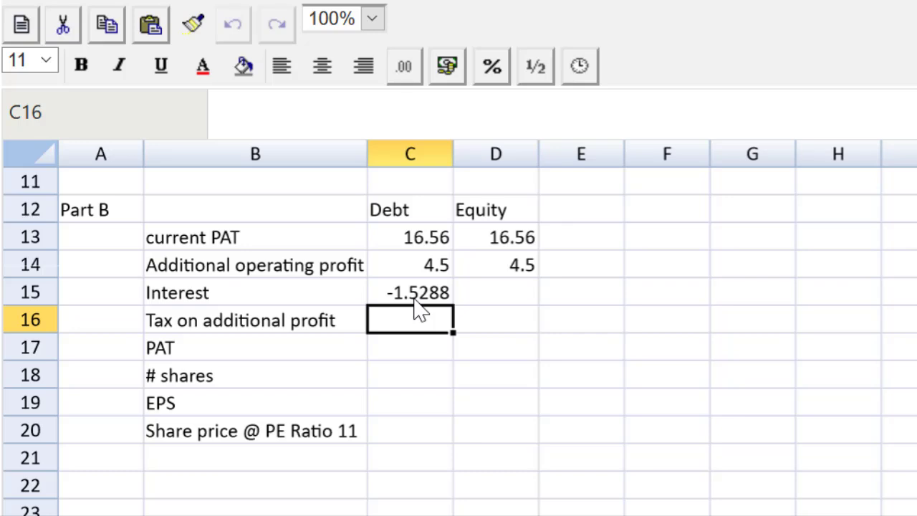
Enter Debt tax in C16 as =-0.2*SUM(C14:C15).
text(=)
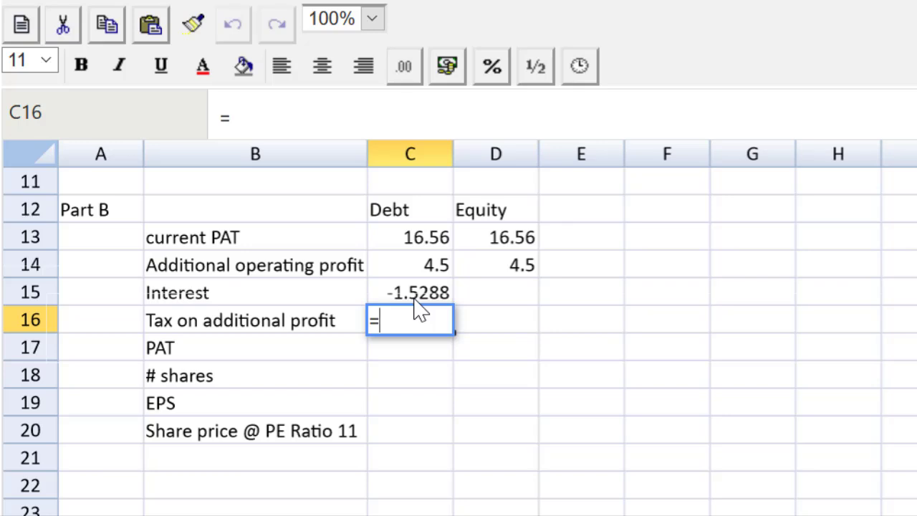
text(0)
key(BackSpace)
text(-0.2)
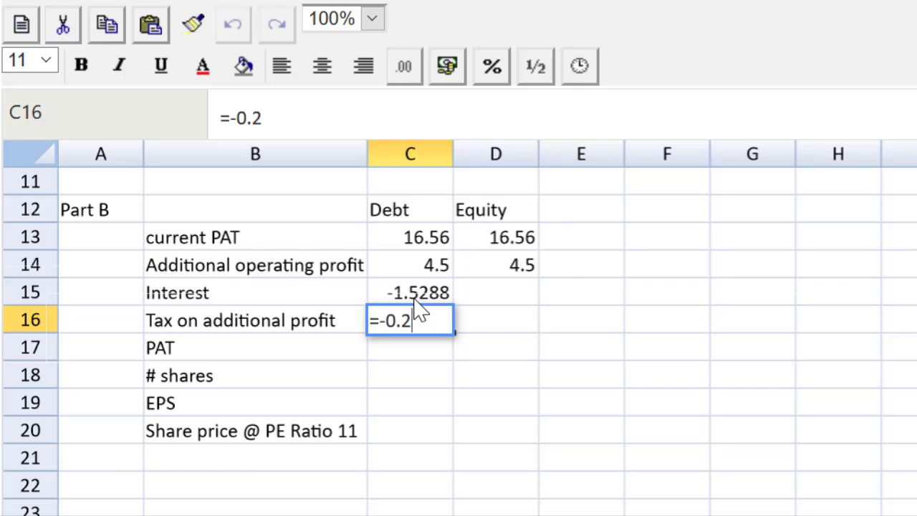
text(*sum()
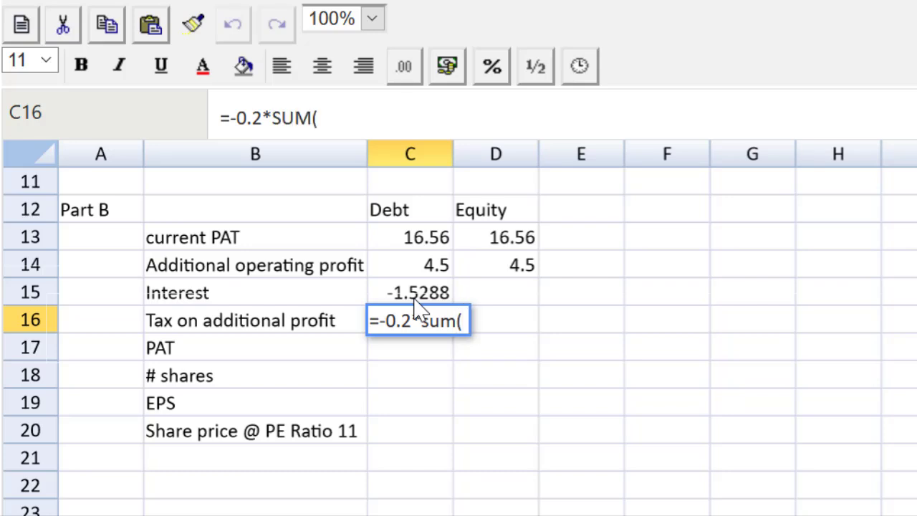
drag(422, 266, 428, 293)
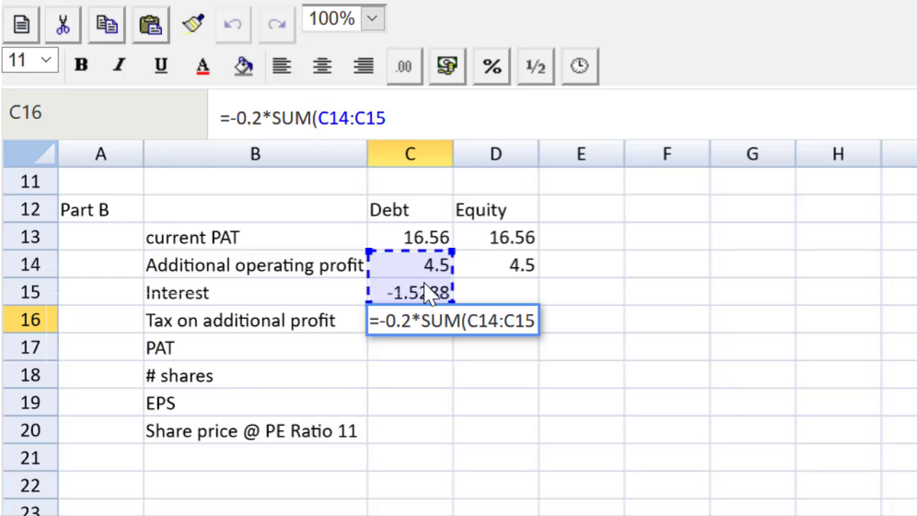
text())
key(Return)
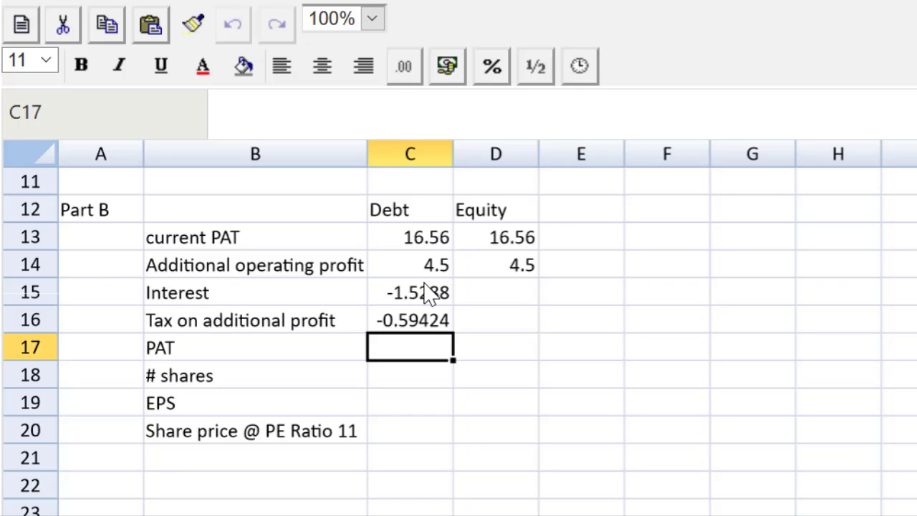
Total the Debt PAT in C17 with =SUM(C13:C16), giving 18.93696.
text(=su)
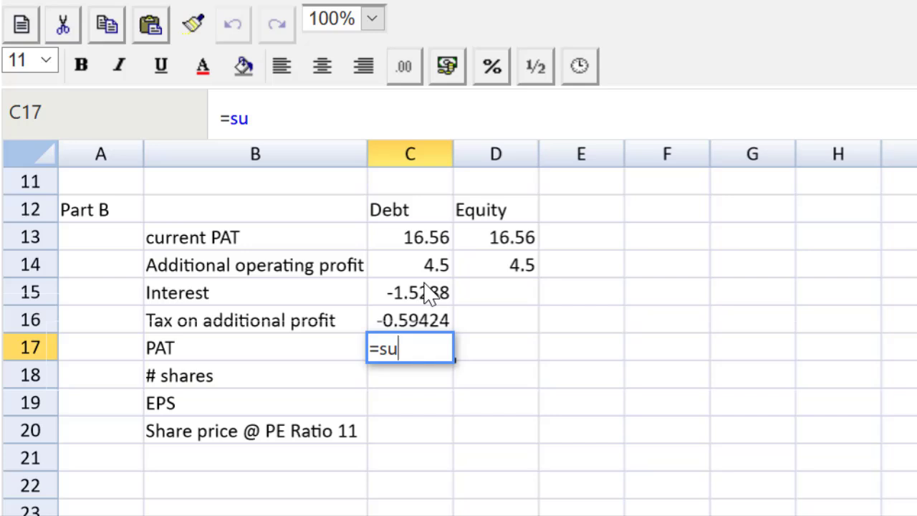
text(m()
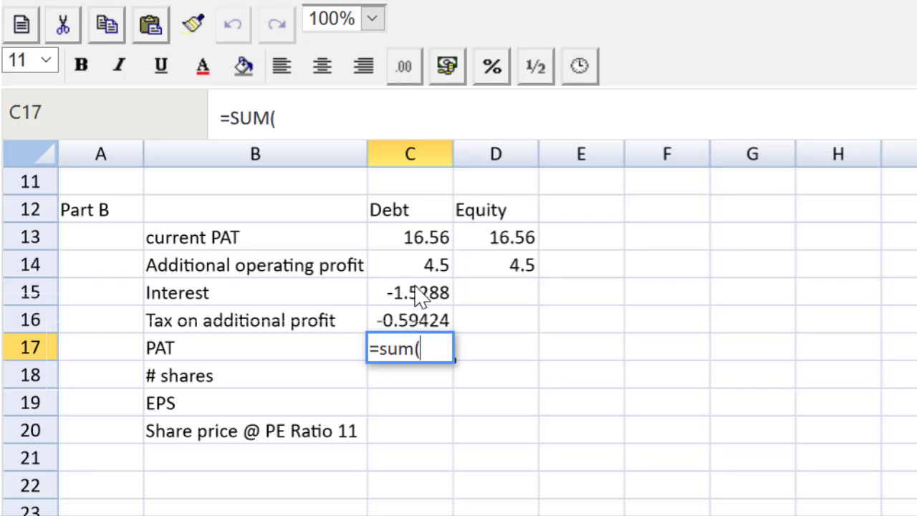
click(416, 244)
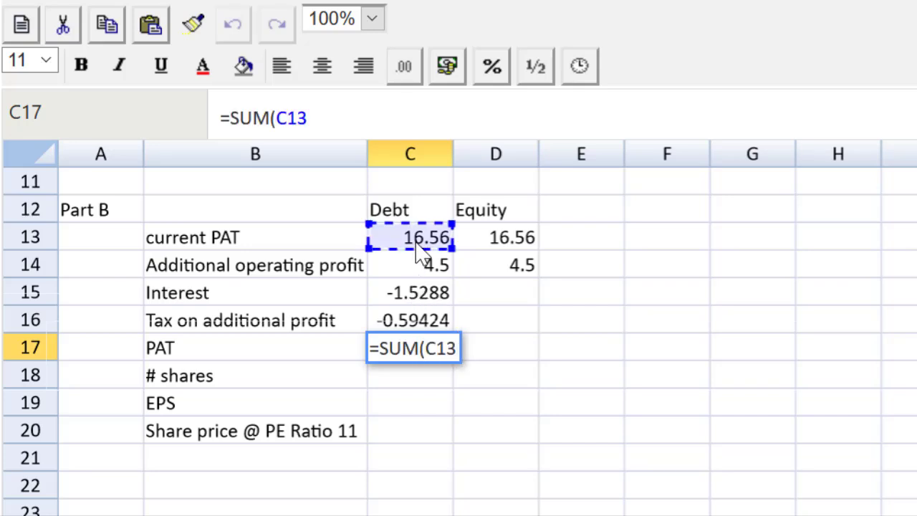
drag(421, 252, 421, 296)
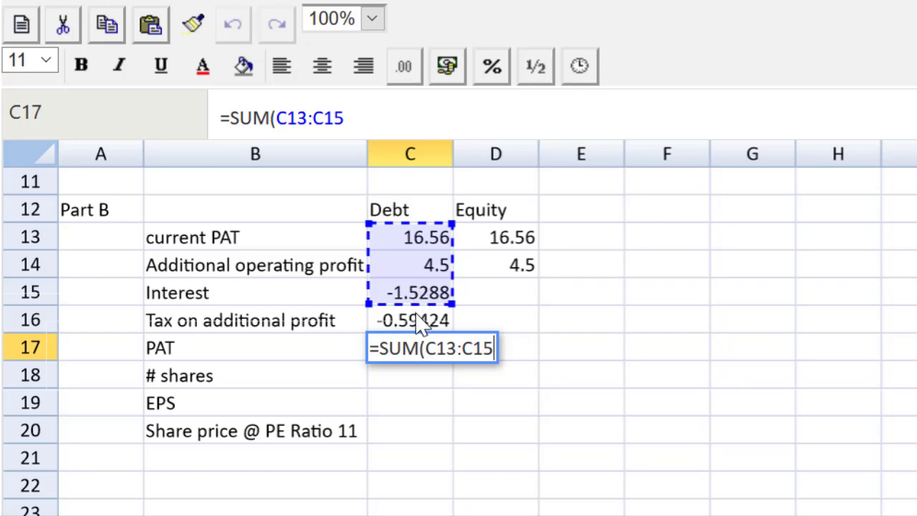
drag(422, 324, 420, 326)
text())
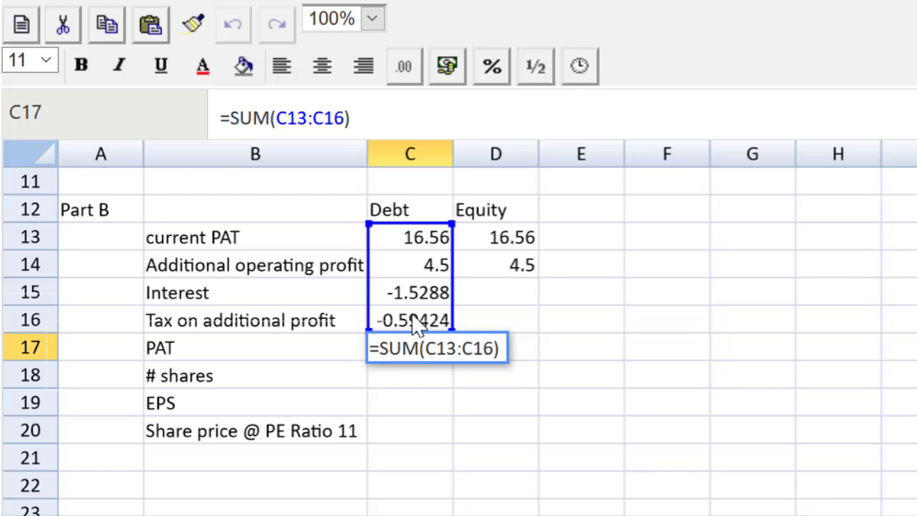
key(Return)
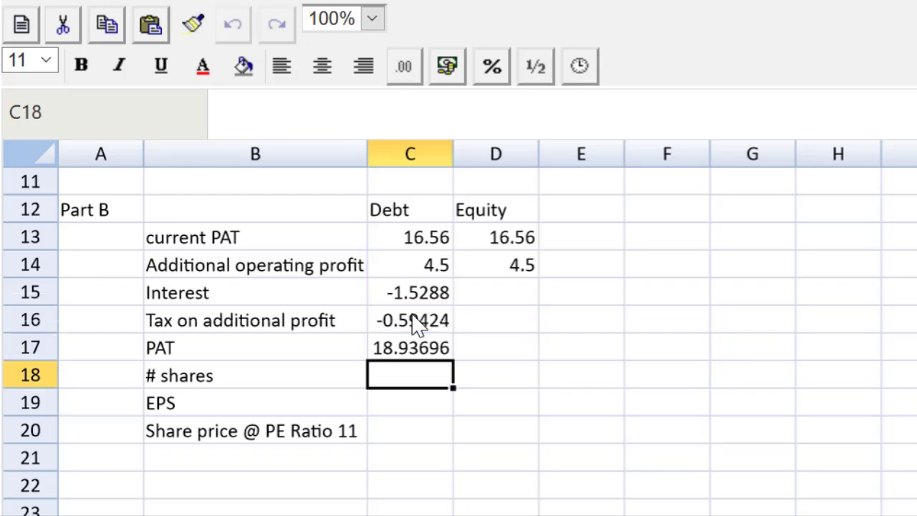
Copy the tax and PAT formulas into D16 and D17 for the Equity column.
key(Up)
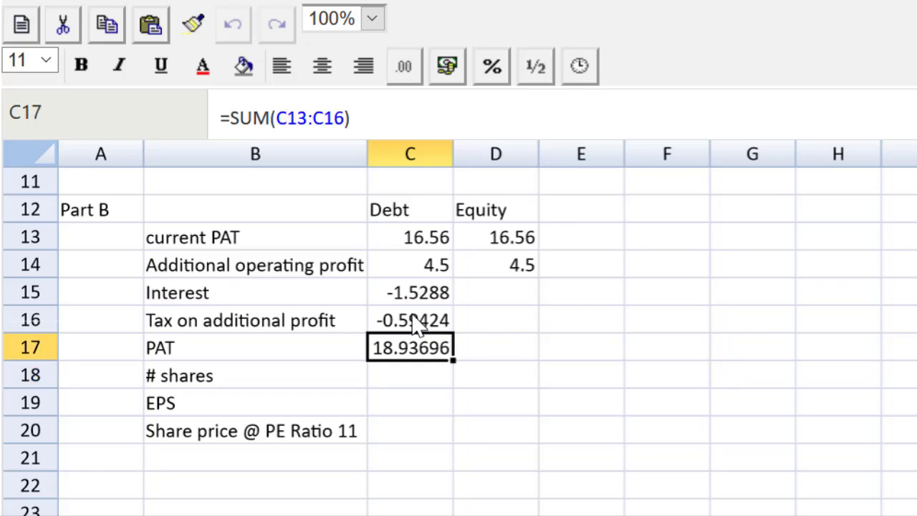
key(Up)
key(Up)
key(Right)
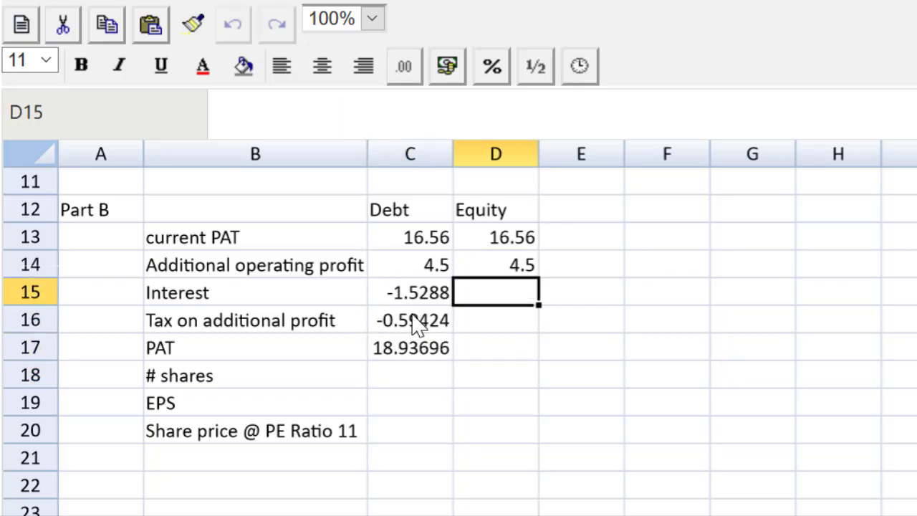
key(Left)
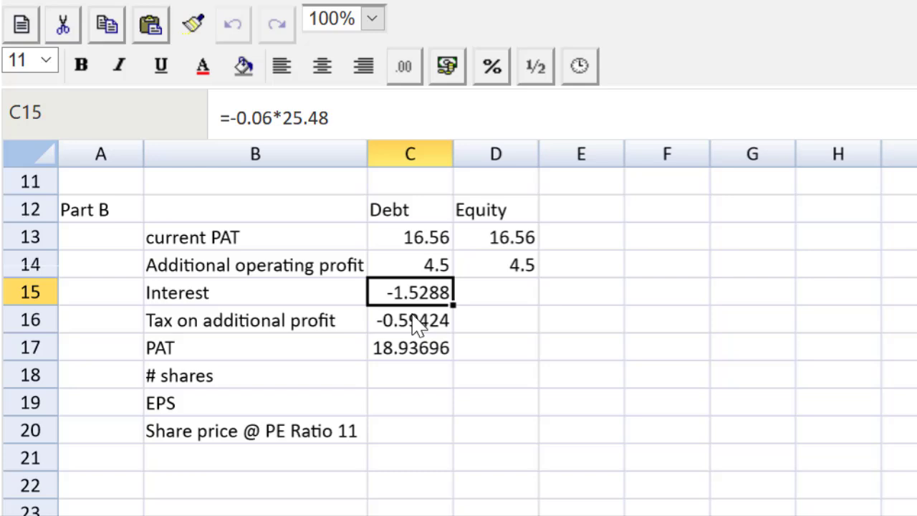
key(Down)
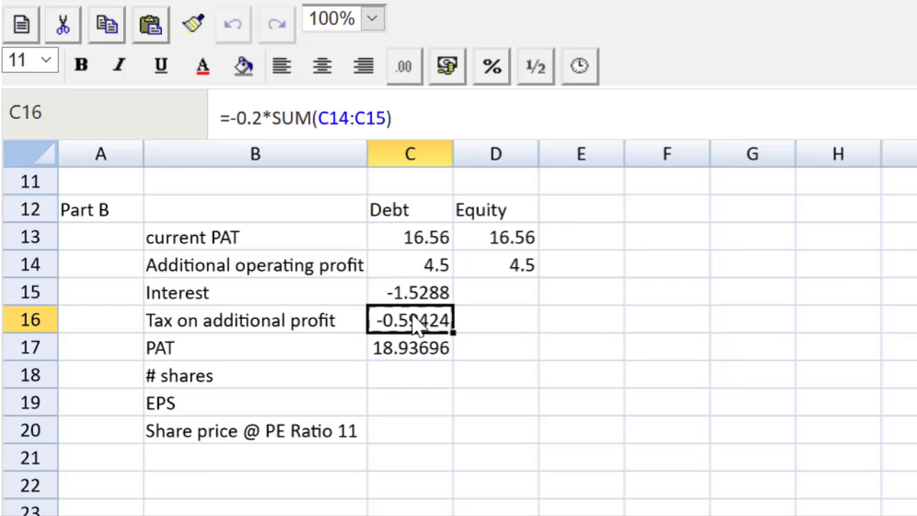
key(ctrl+c)
key(Right)
key(ctrl+v)
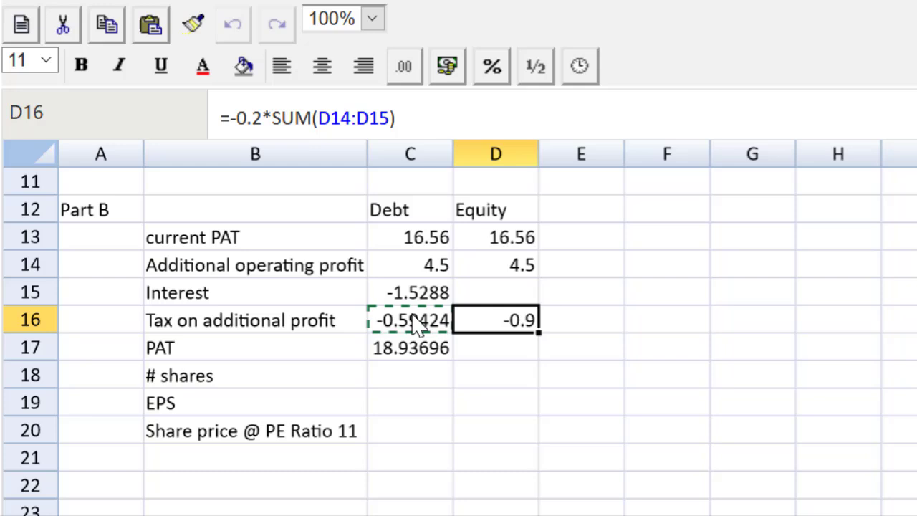
key(Down)
key(Left)
key(ctrl+c)
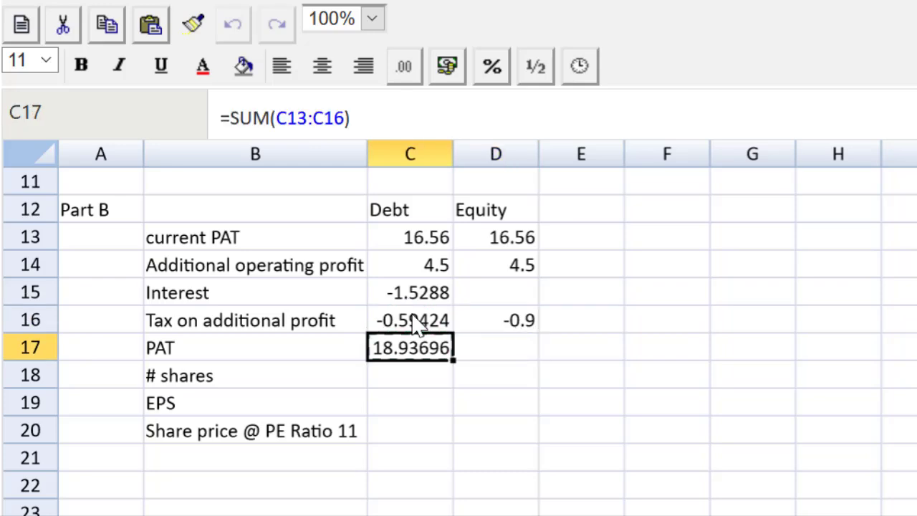
key(Right)
key(ctrl+v)
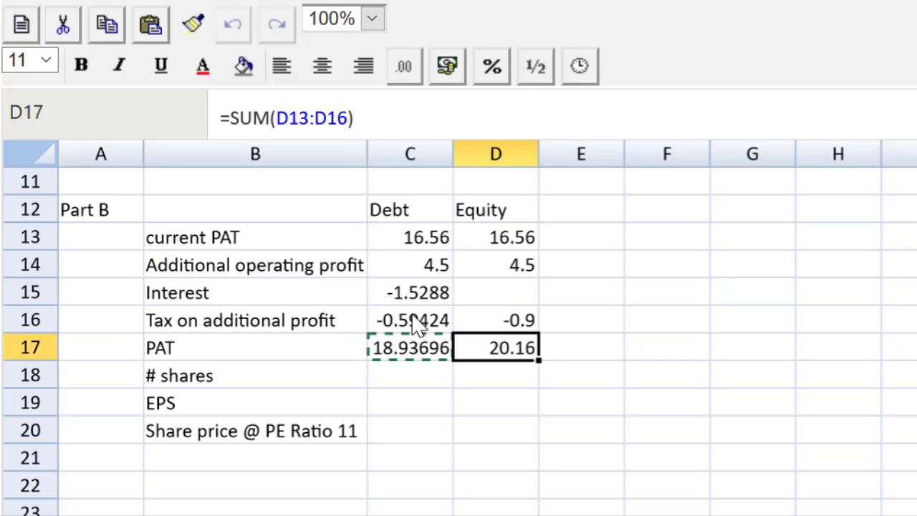
key(Down)
key(Left)
scroll(419, 324, up, 1)
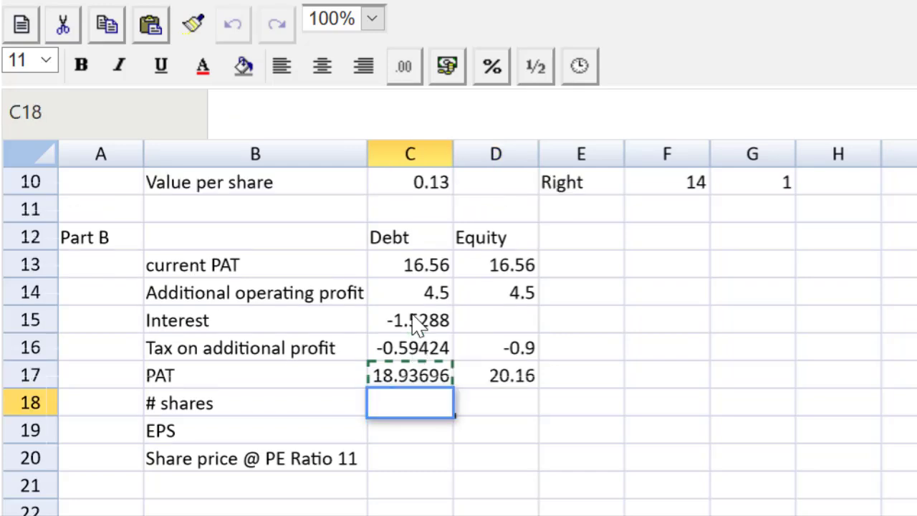
text(=70)
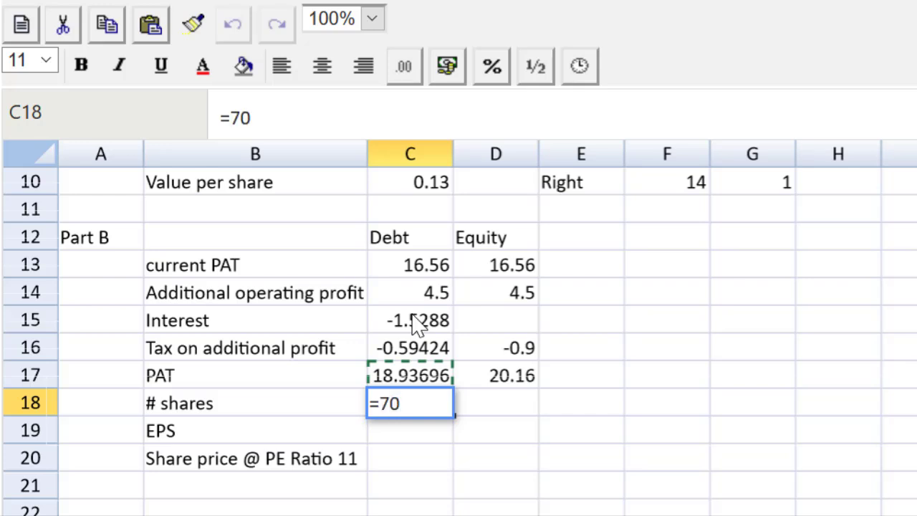
key(Return)
key(Up)
key(Right)
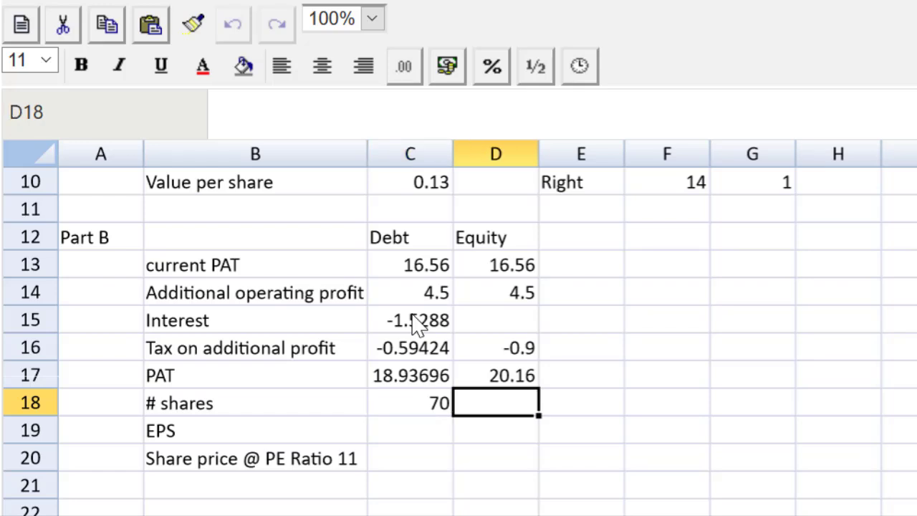
text(=)
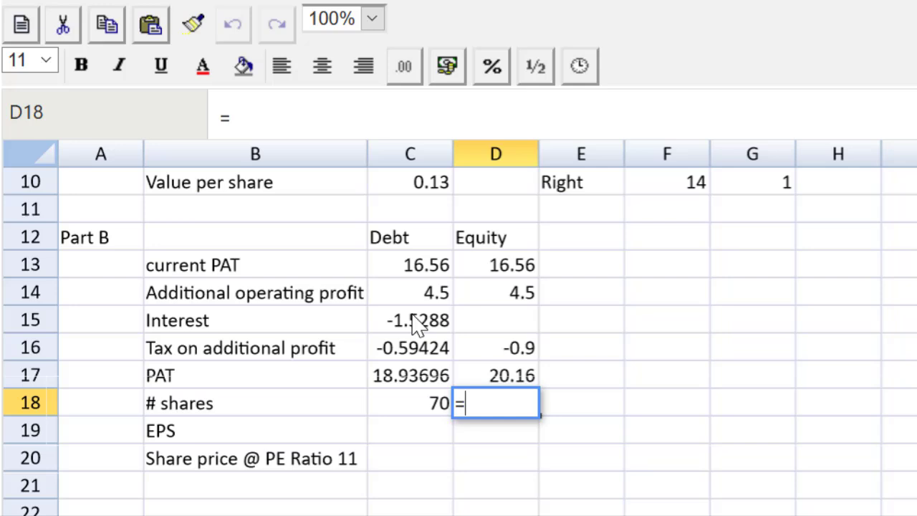
text(84)
key(Return)
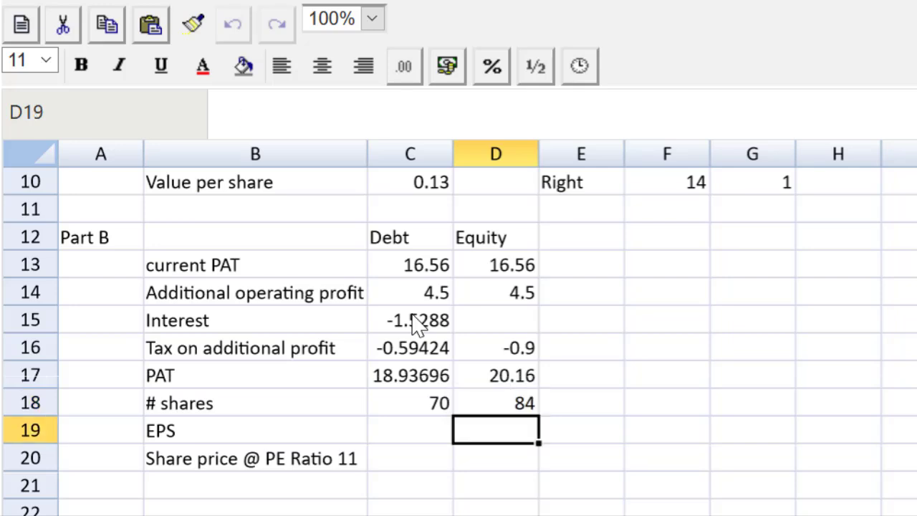
key(Up)
key(Up)
key(Up)
key(Up)
key(Up)
key(Up)
key(Up)
key(Up)
key(Up)
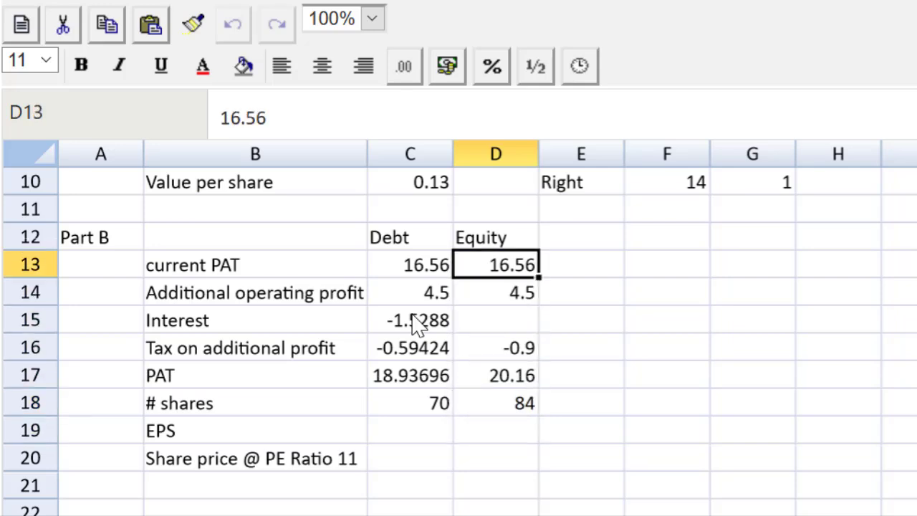
key(Up)
key(Up)
key(Up)
key(Up)
key(Up)
key(Up)
key(Up)
key(Up)
key(Up)
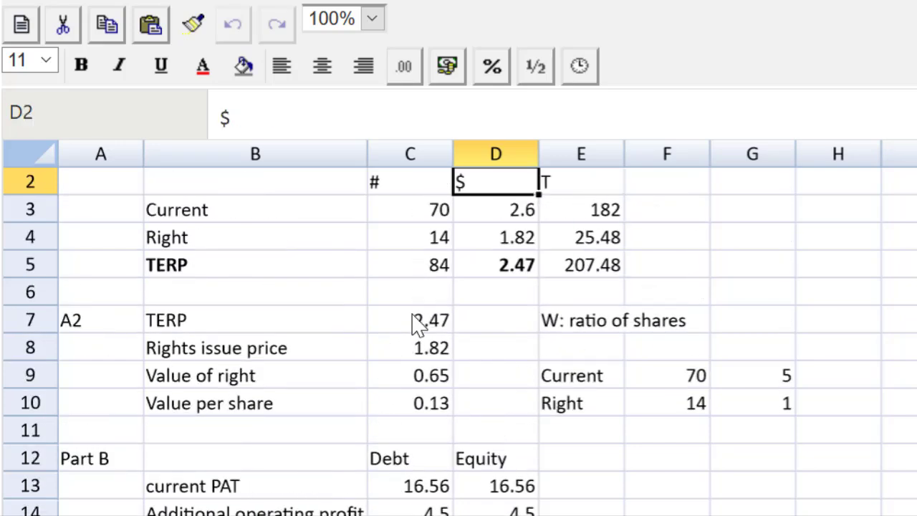
key(Left)
key(Down)
key(Down)
key(Down)
key(Down)
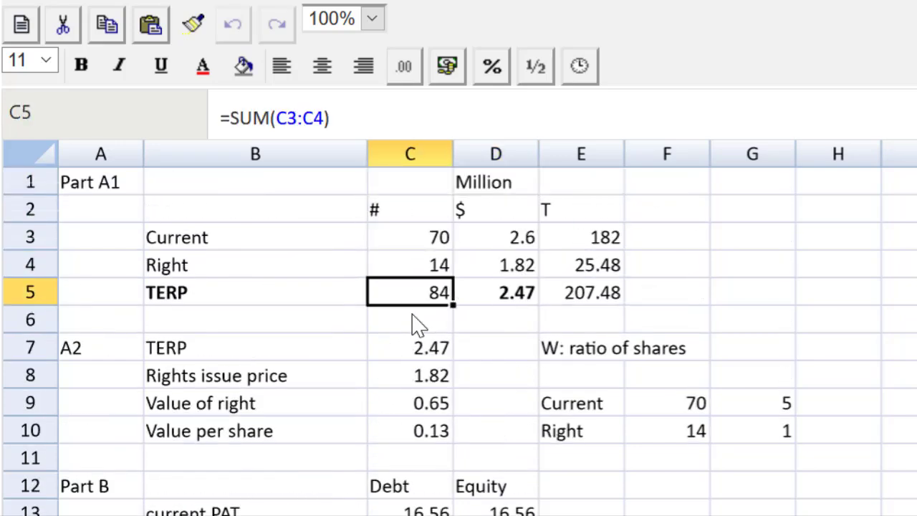
key(Down)
key(Down)
key(Down)
key(Down)
key(Up)
key(Up)
key(Up)
key(Up)
key(Up)
key(Up)
key(Down)
key(Down)
key(Down)
key(Down)
key(Down)
key(Down)
key(Down)
key(Down)
key(Down)
key(Down)
key(Down)
key(Down)
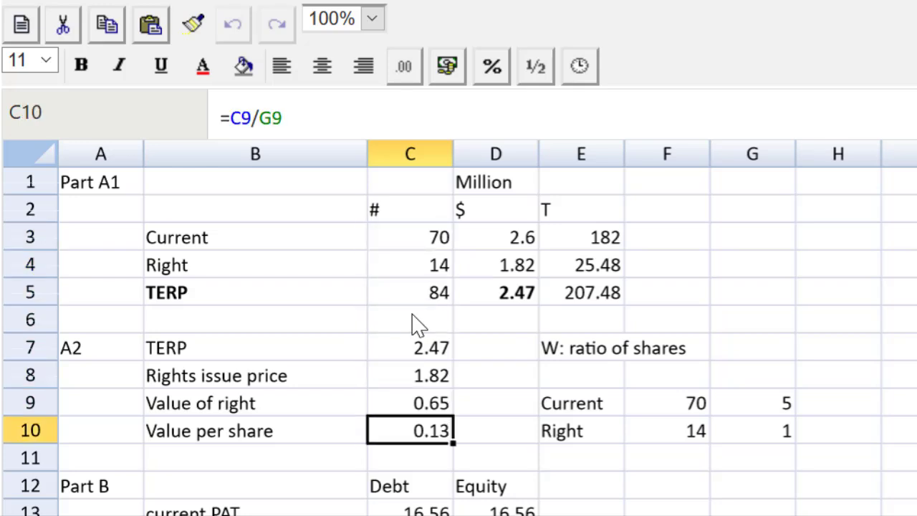
key(Down)
key(Down)
key(Down)
key(Down)
key(Down)
key(Down)
key(Down)
key(Down)
key(Down)
key(Down)
key(Down)
key(Down)
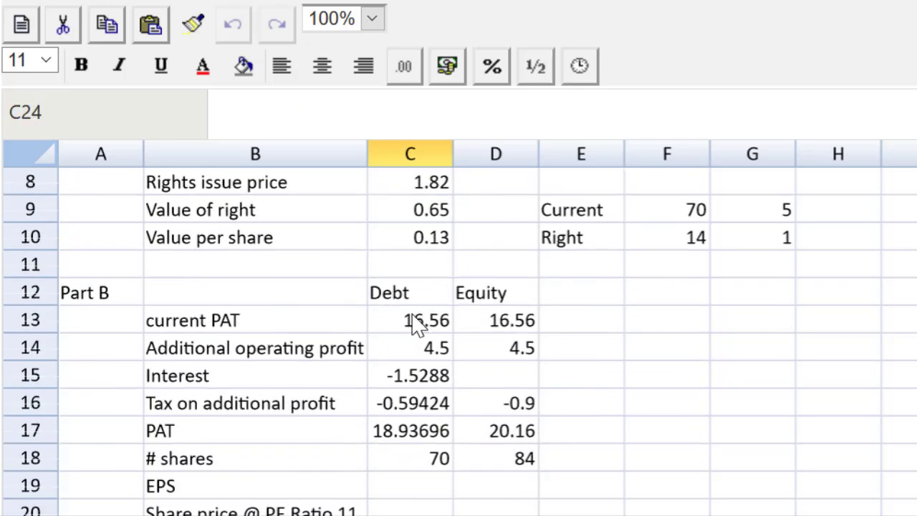
Calculate EPS as =C17/C18 in C19 and copy it to D19 for Equity.
key(Up)
key(Up)
key(Up)
key(Up)
key(Up)
key(Up)
key(Up)
key(Up)
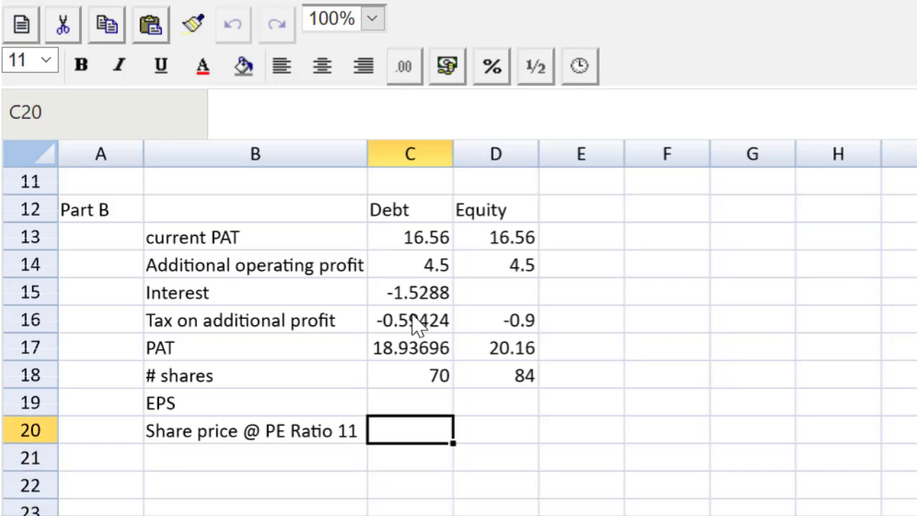
text(=)
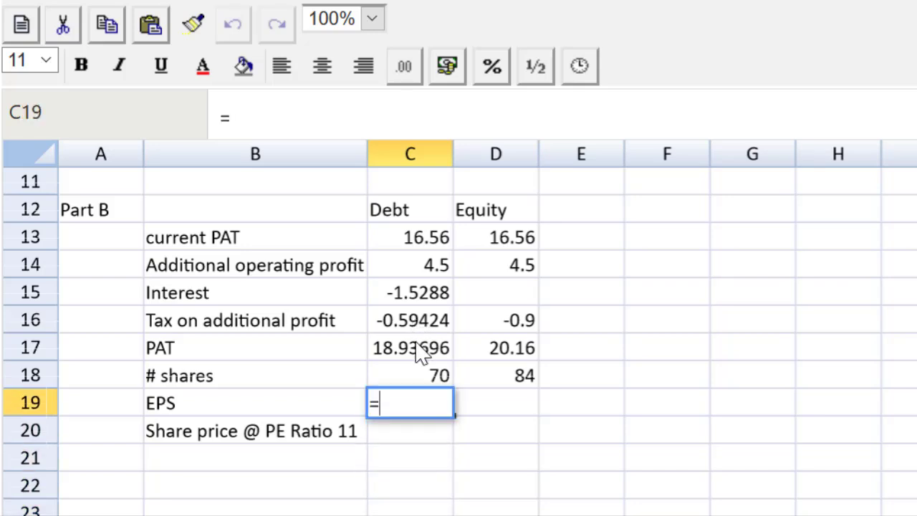
click(417, 352)
text(/)
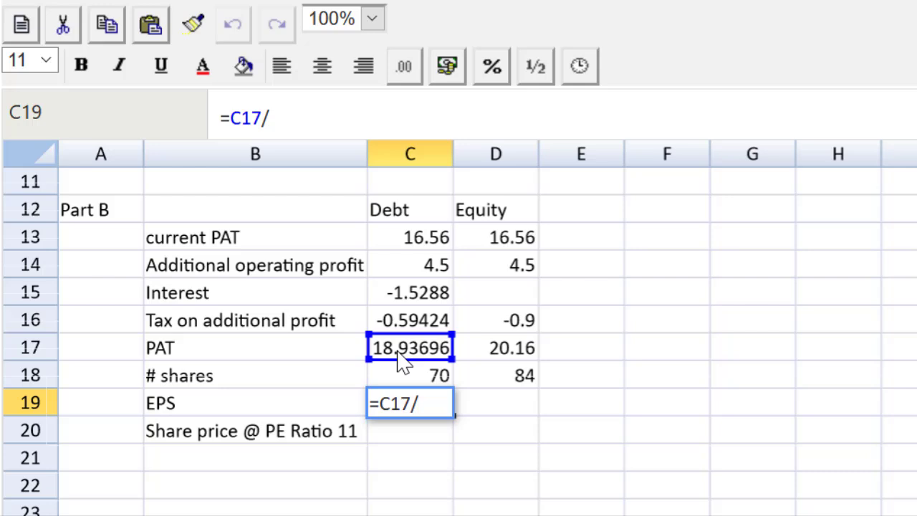
click(400, 376)
key(Return)
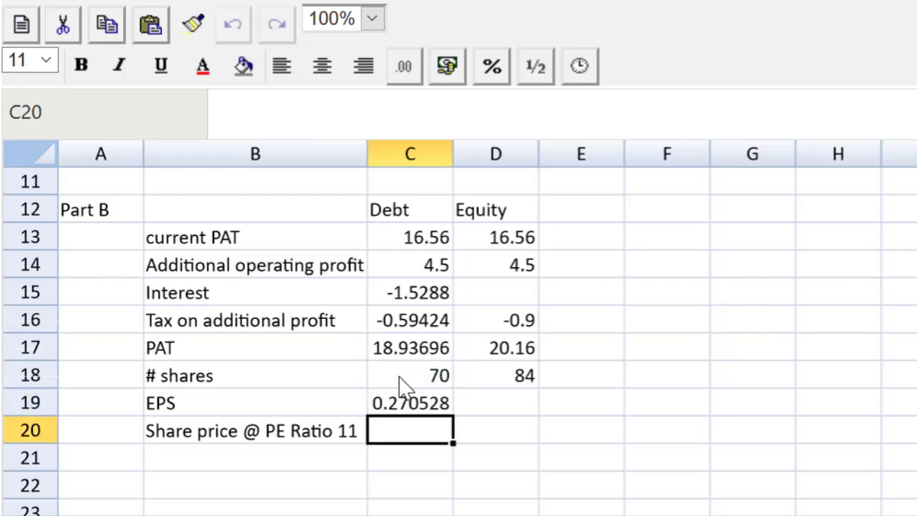
key(Up)
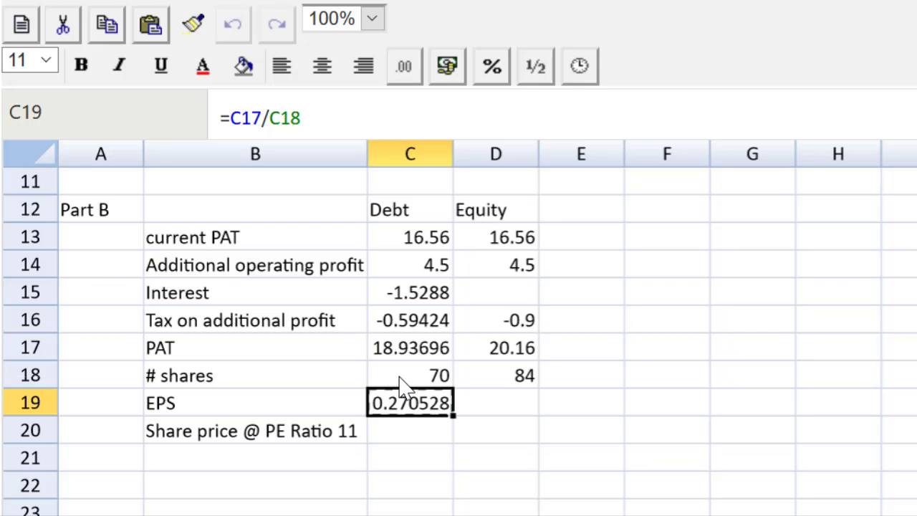
key(ctrl+c)
key(Right)
key(ctrl+v)
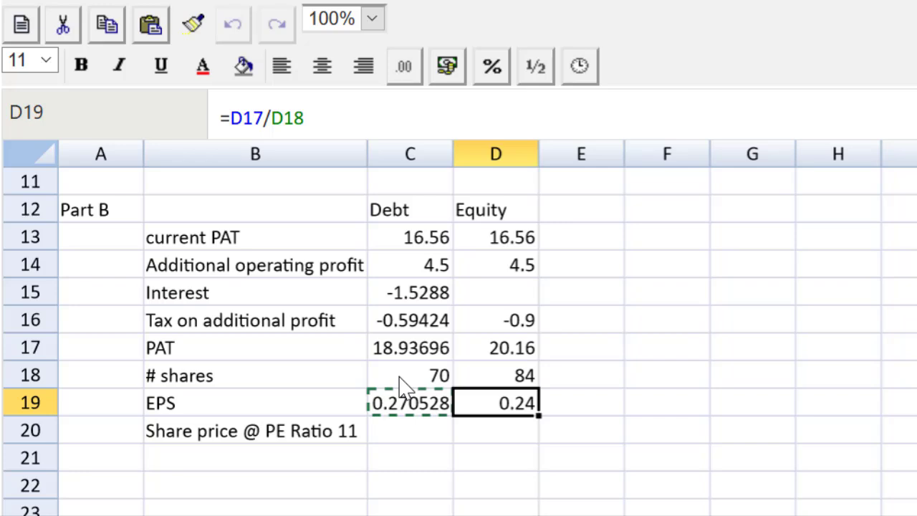
Calculate share price as =C19*11 in C20 and copy it to D20.
key(Down)
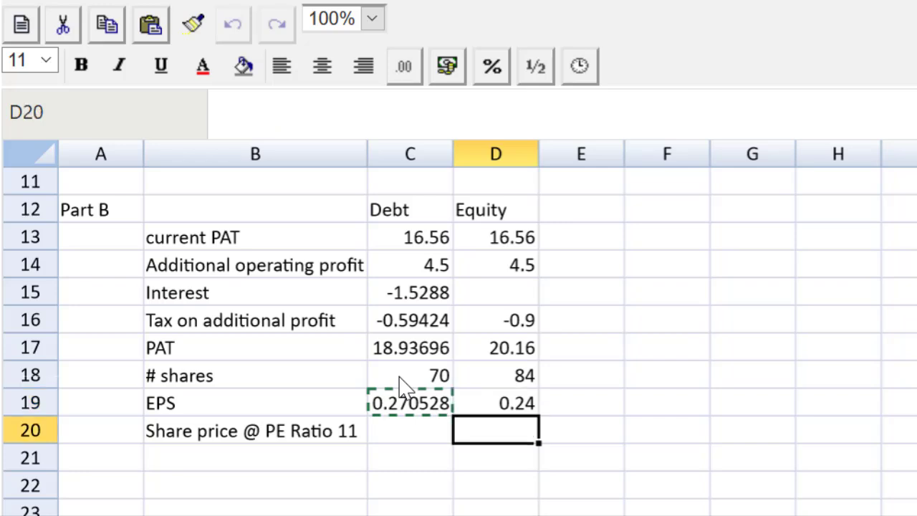
key(Left)
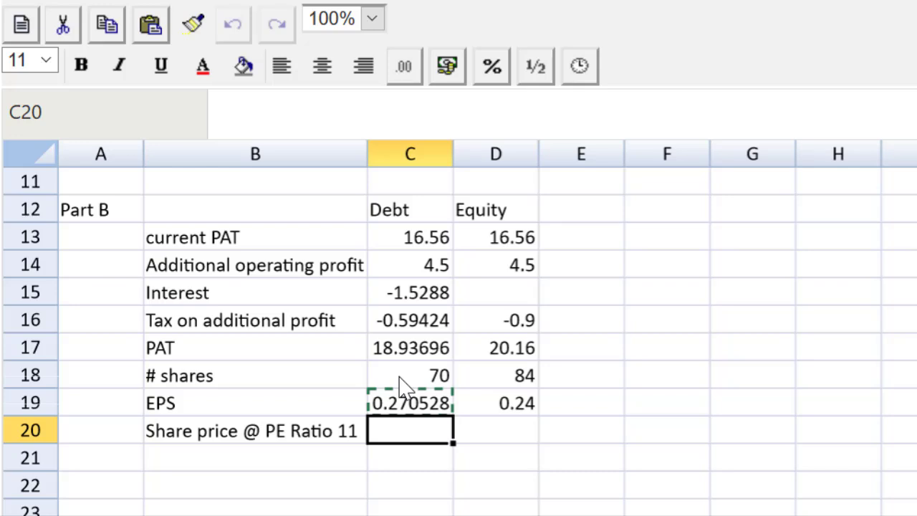
text(=)
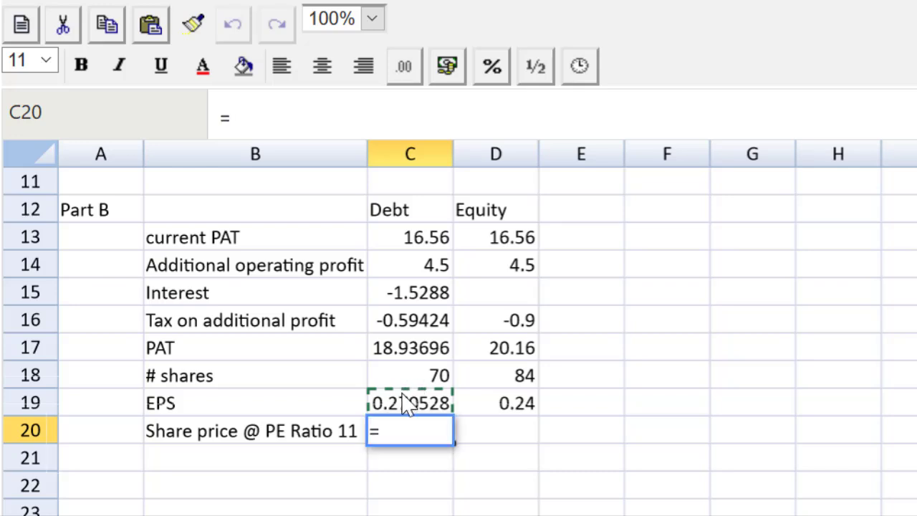
click(407, 410)
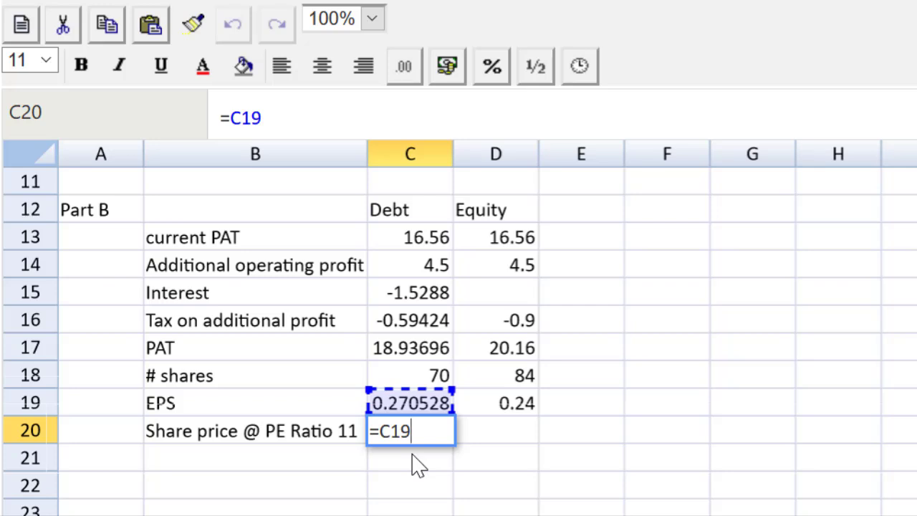
text(*)
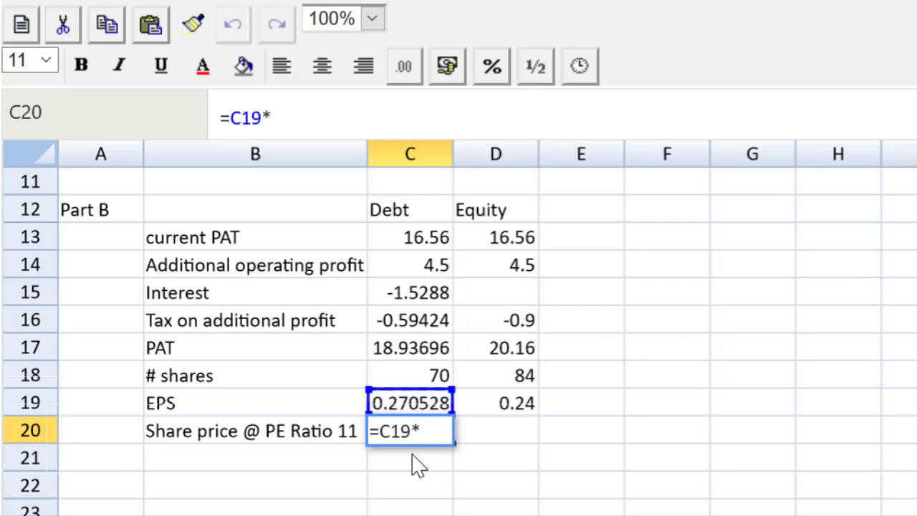
text(11)
key(Return)
key(Up)
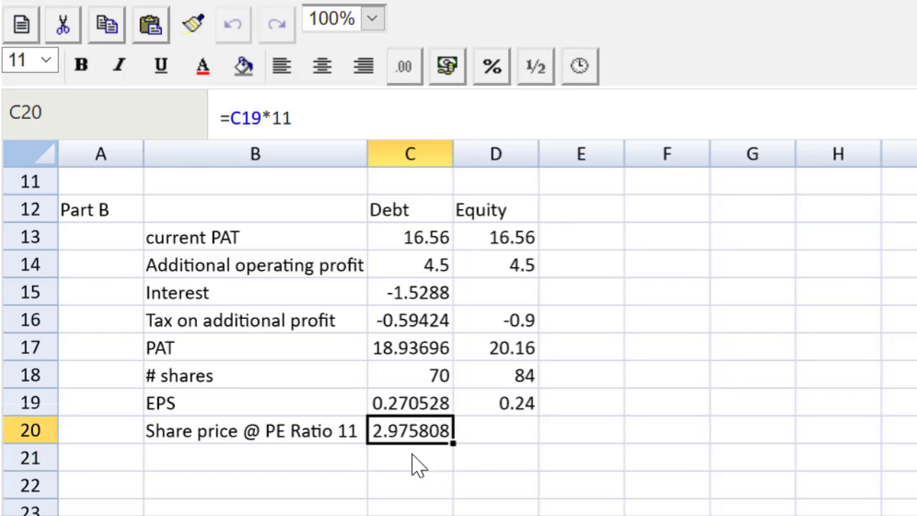
key(ctrl+c)
key(Right)
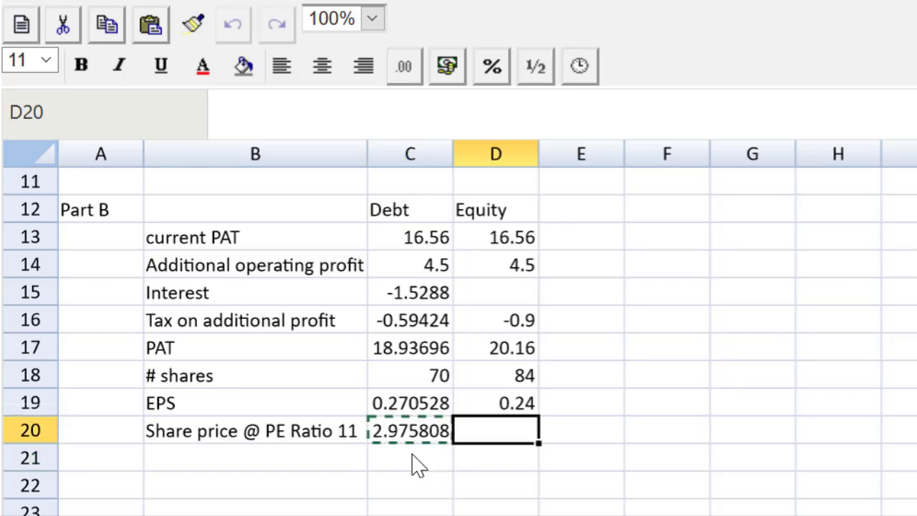
key(ctrl+v)
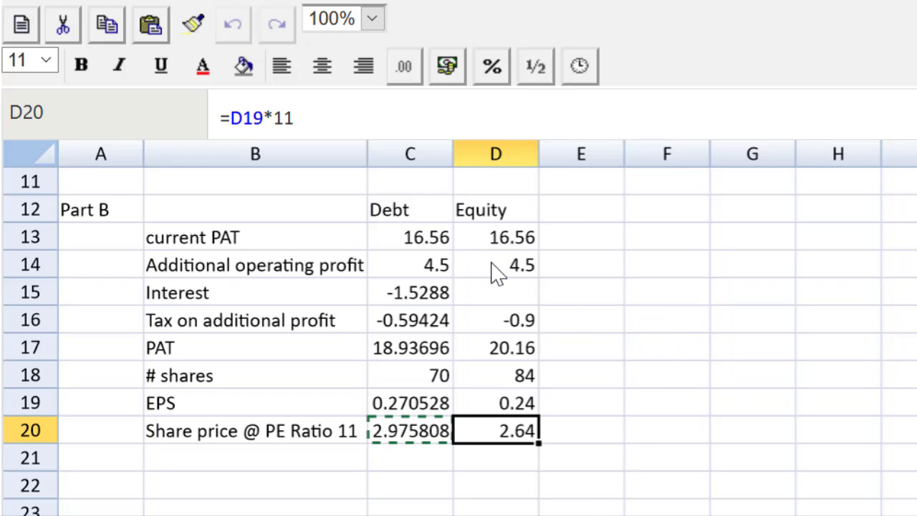
Format the Part B figures in C13:D21 to 0.00.
click(438, 240)
drag(444, 244, 489, 444)
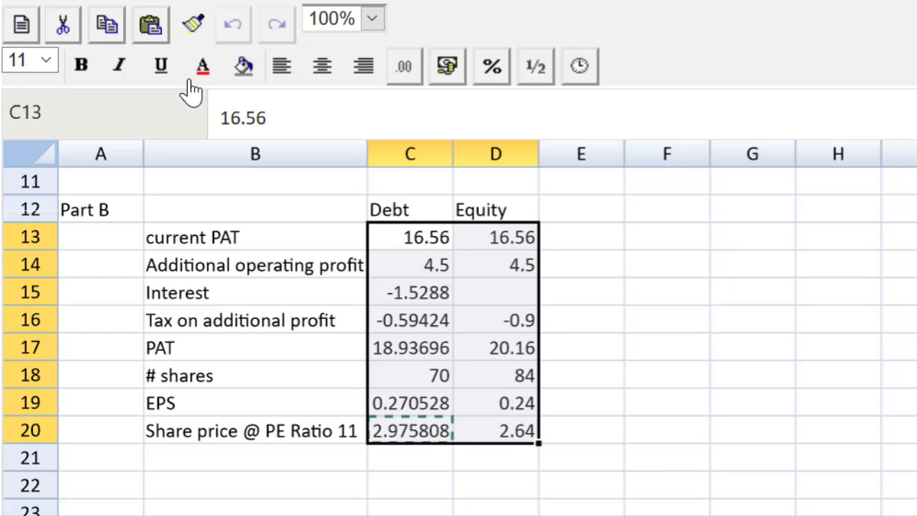
click(403, 72)
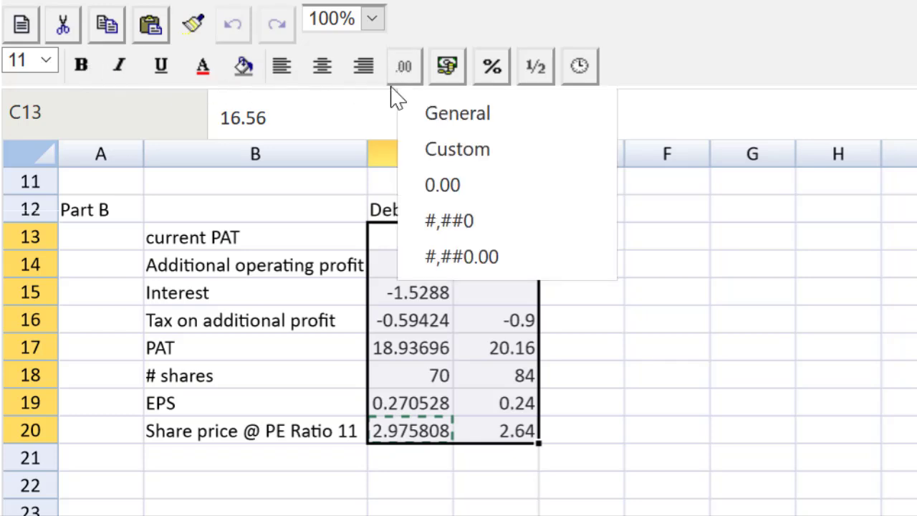
click(424, 188)
click(462, 379)
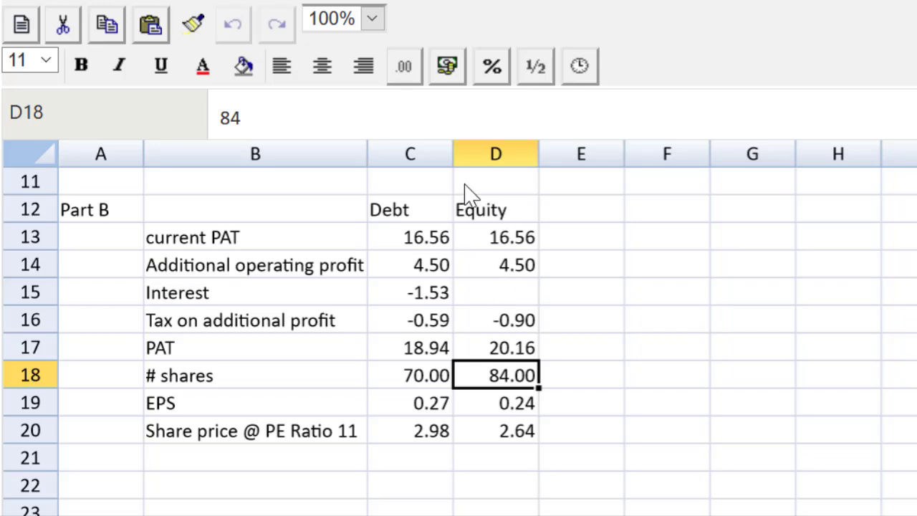
Enter a '$m' units label in C11 above Debt.
click(437, 188)
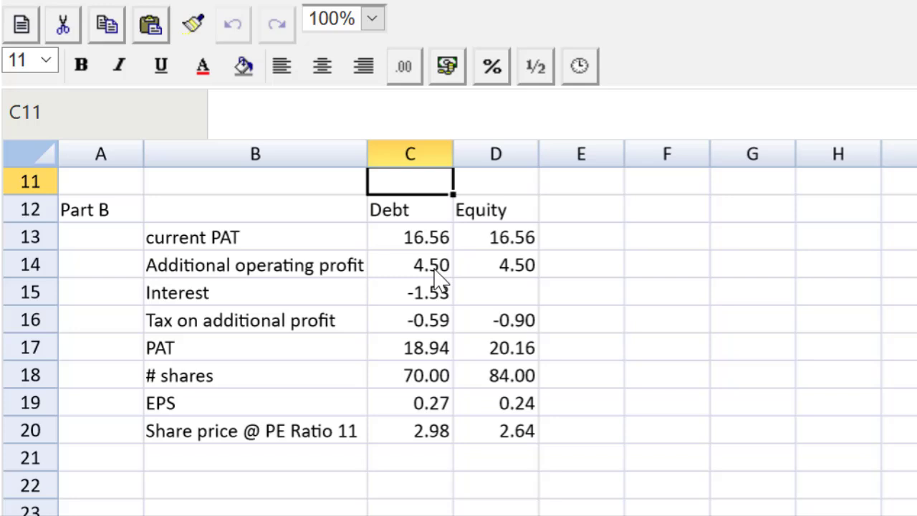
text($m)
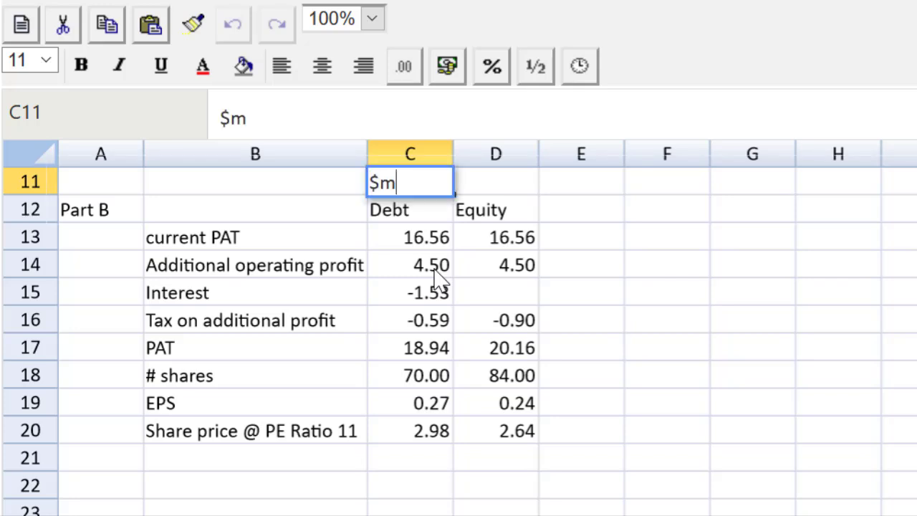
key(Return)
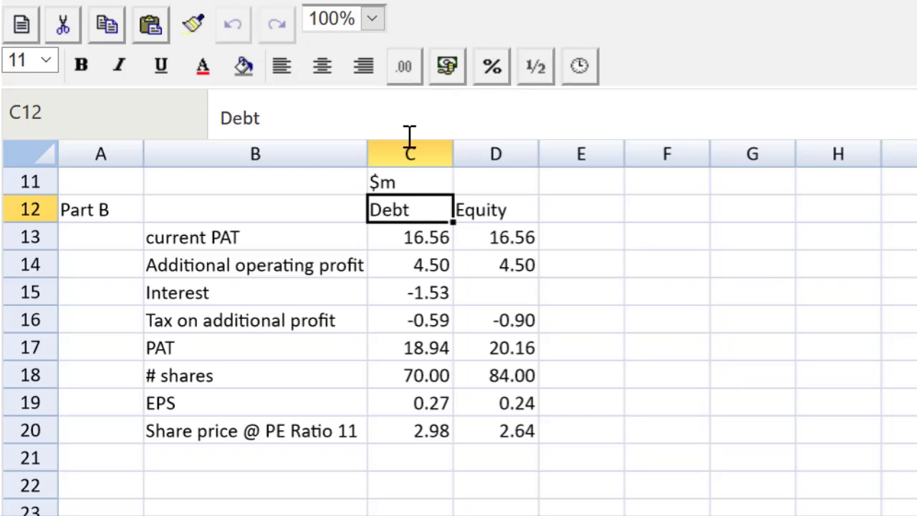
Zoom the sheet to 75% and scroll so rows 4–20 are visible.
click(372, 20)
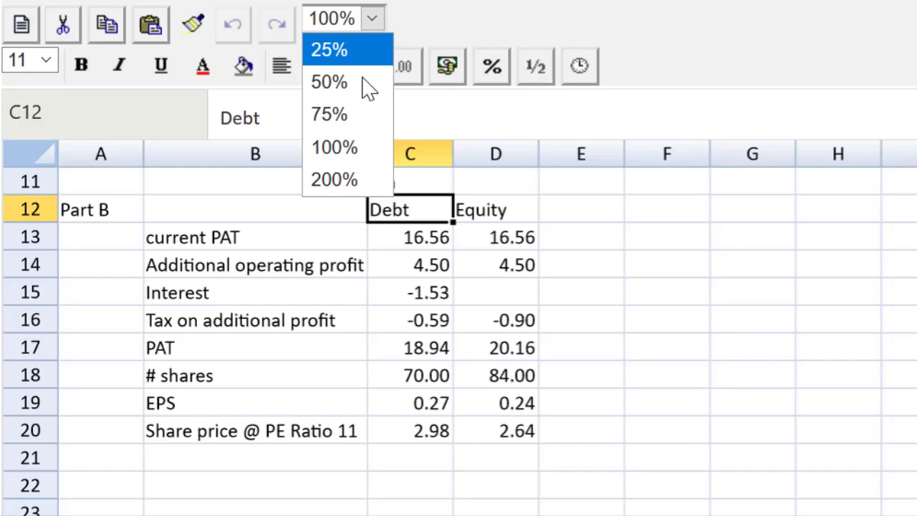
click(363, 94)
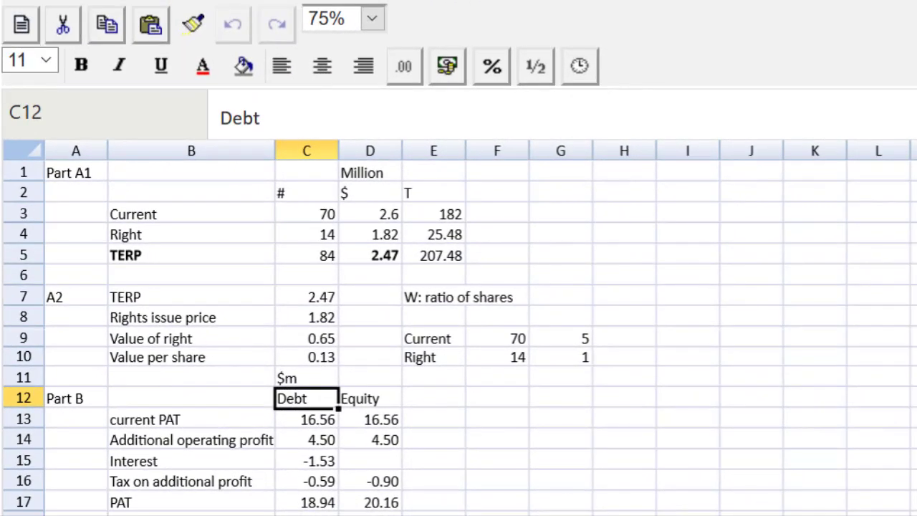
scroll(459, 337, down, 1)
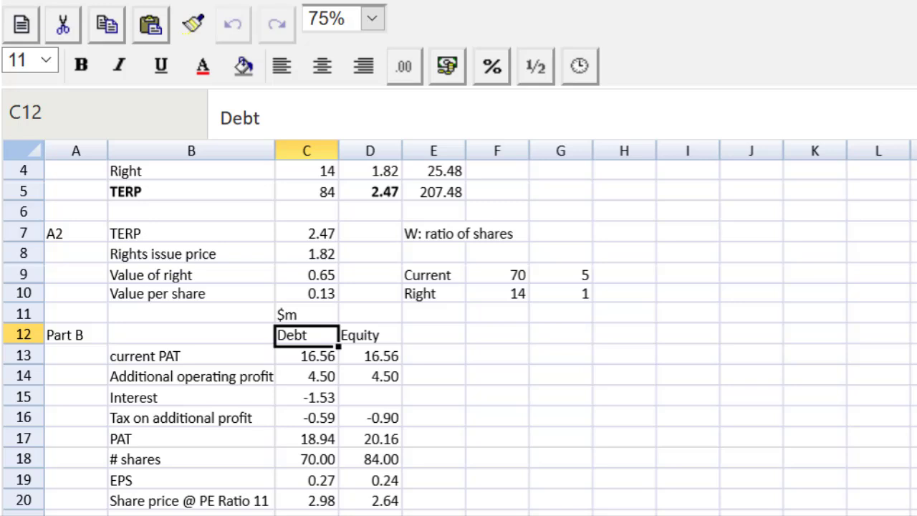